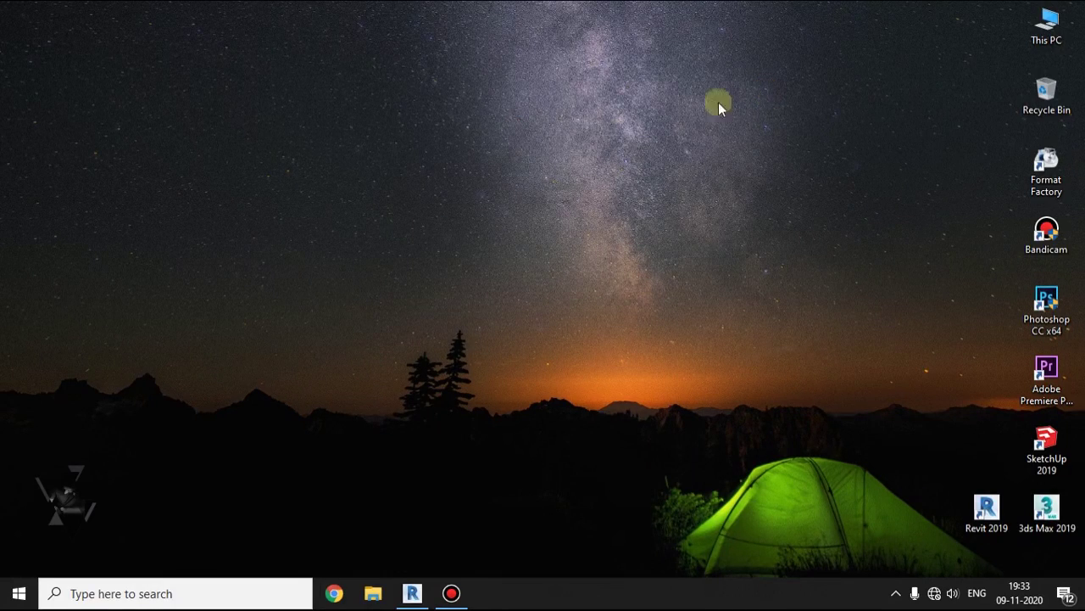
right_click(386, 224)
click(474, 279)
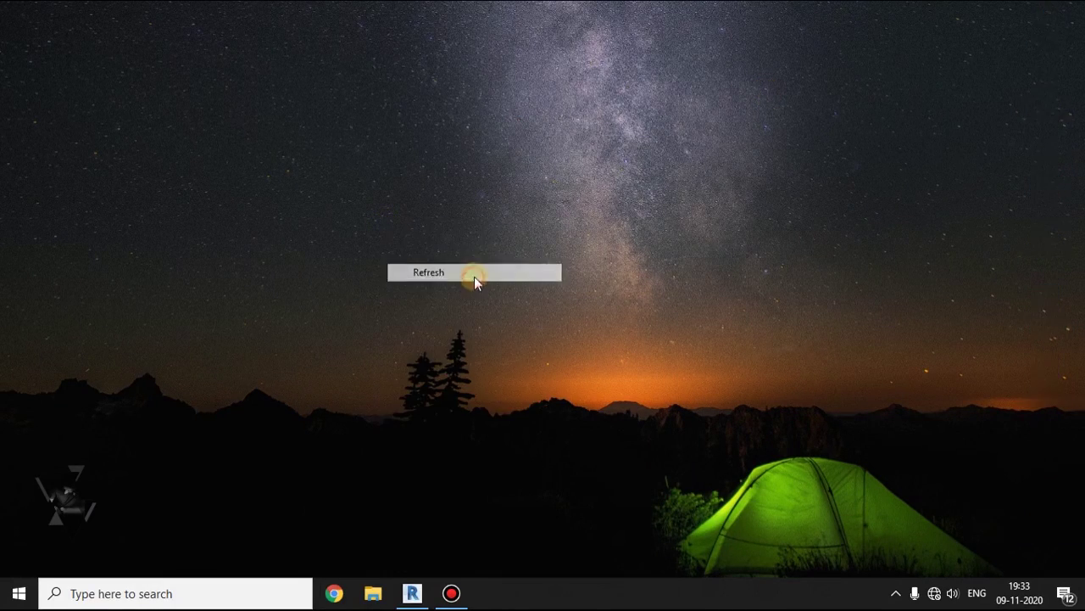
right_click(473, 94)
click(523, 142)
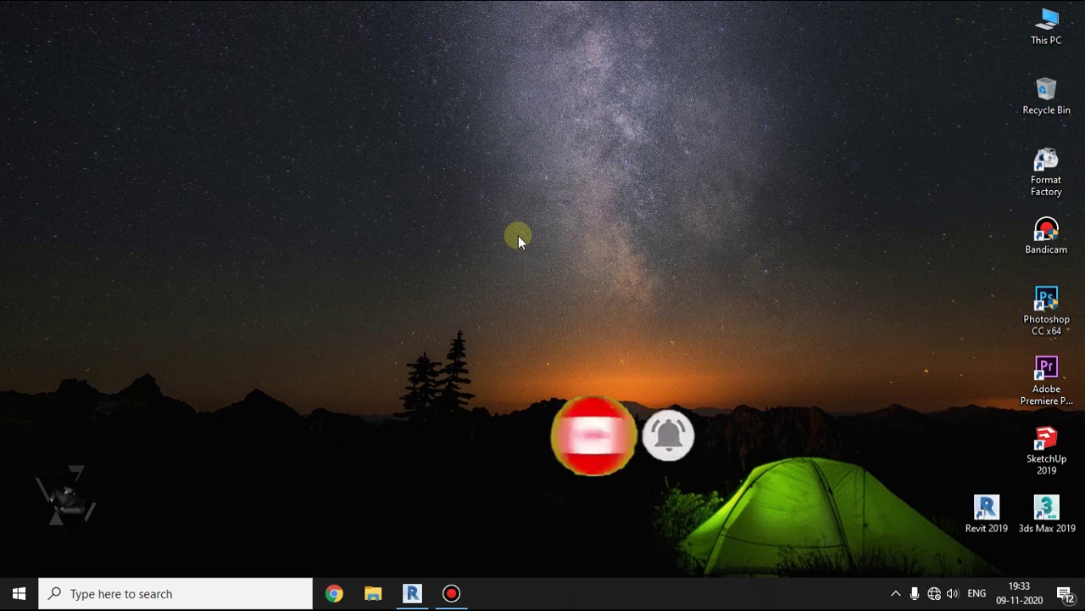
right_click(518, 93)
click(557, 141)
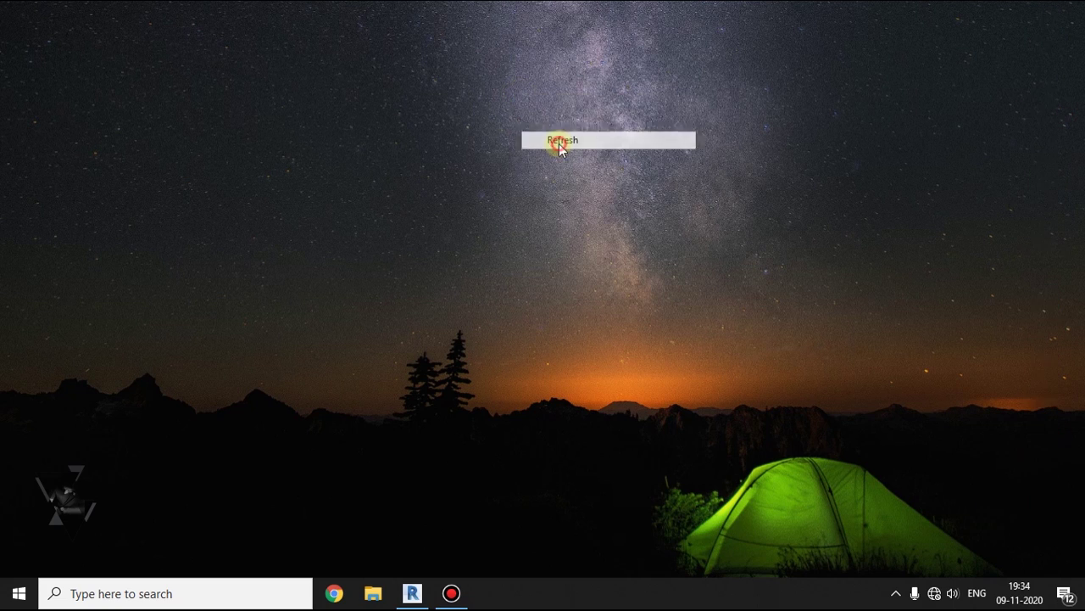
Step: Switch to Revit and point out the wall lamps on the house front in 3D View 2
click(412, 593)
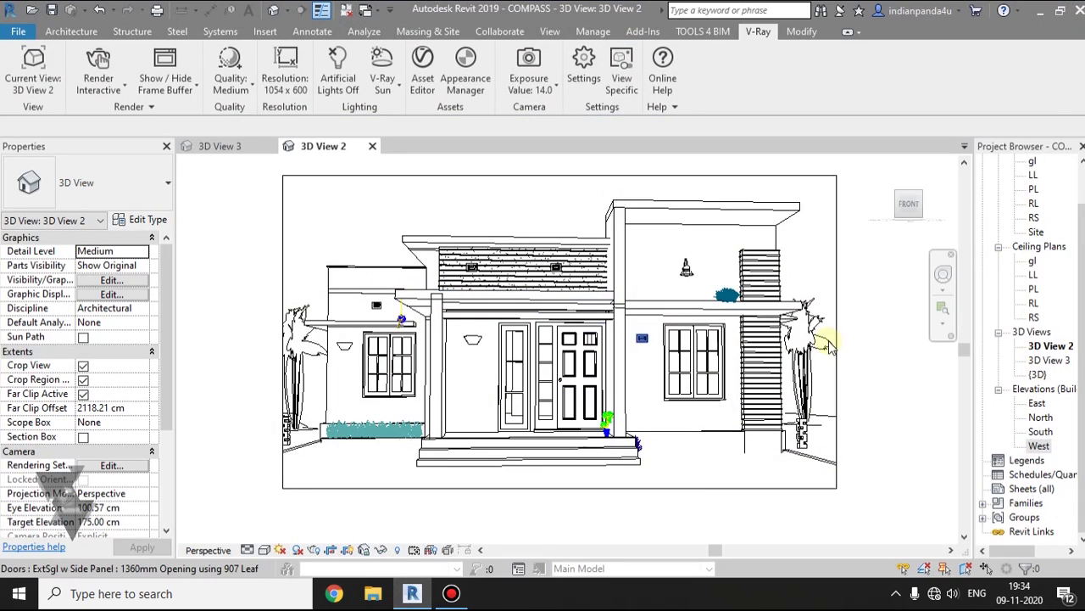
middle_drag(831, 344, 823, 334)
scroll(819, 333, down, 2)
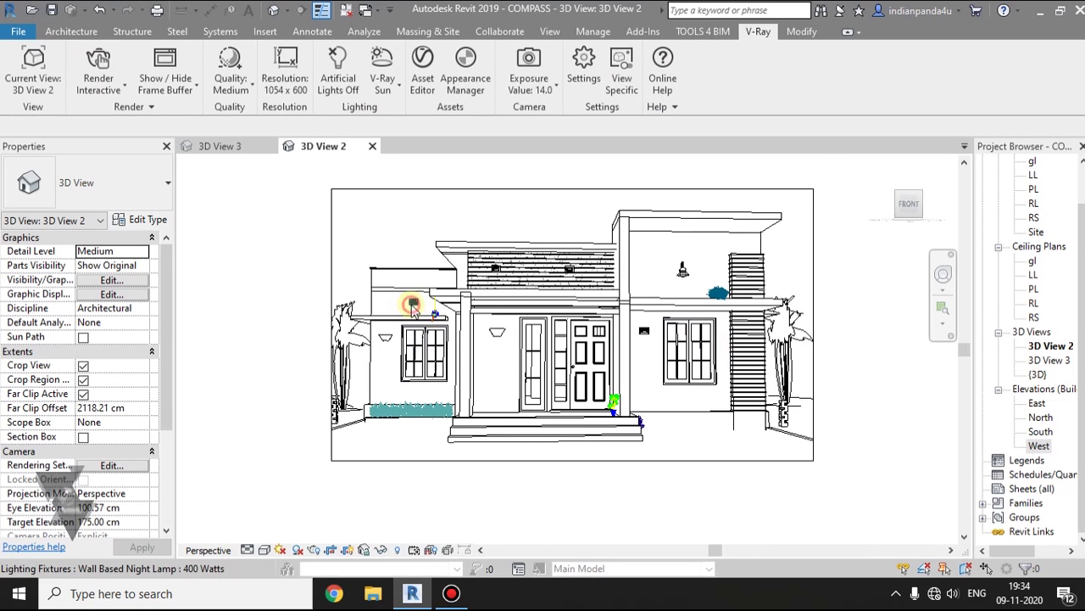
click(495, 270)
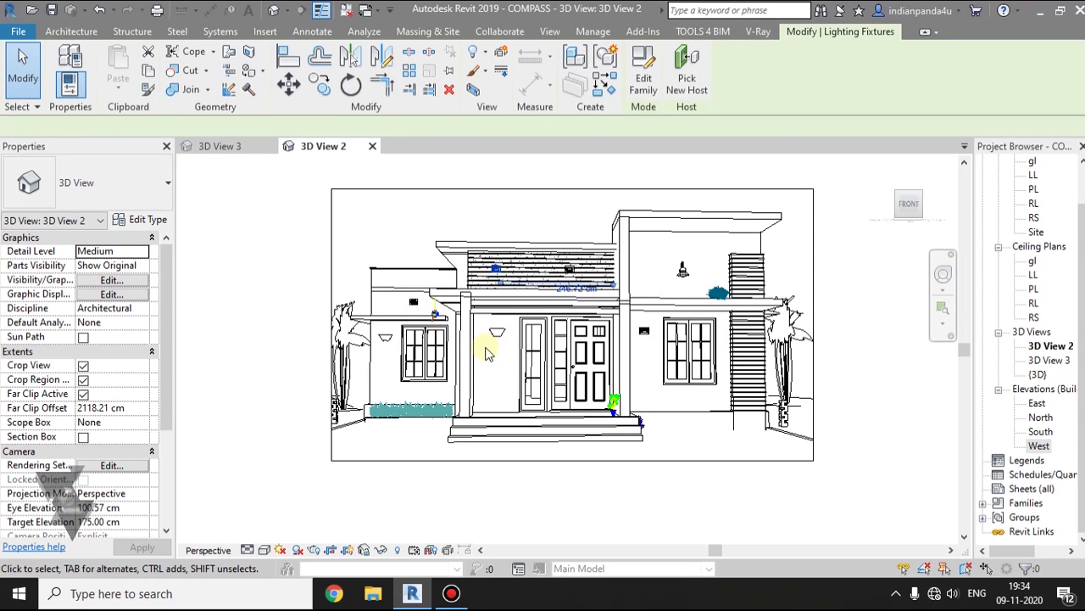
click(786, 494)
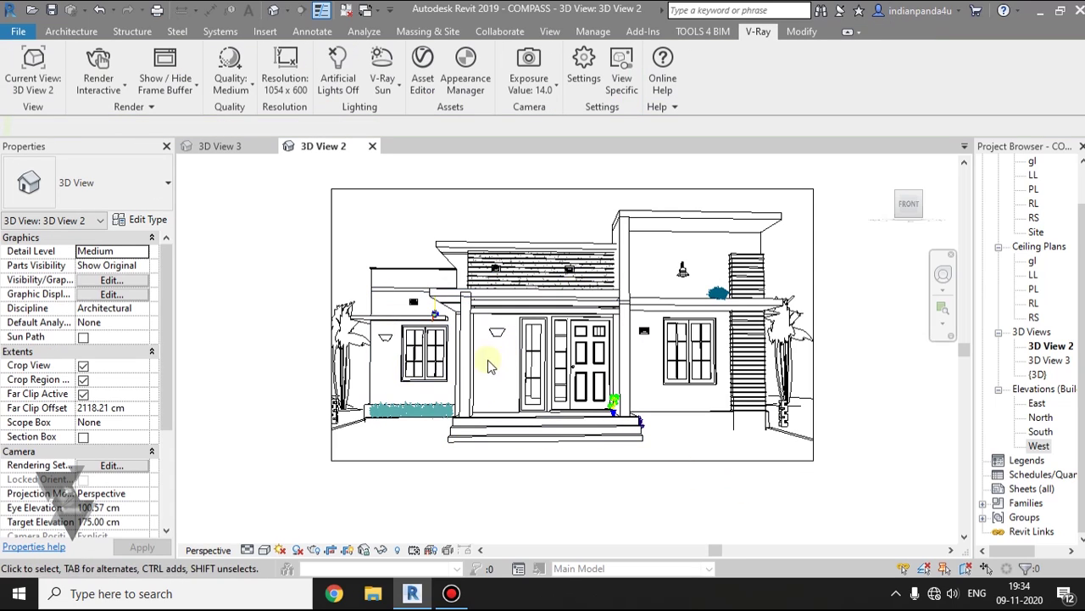
click(413, 303)
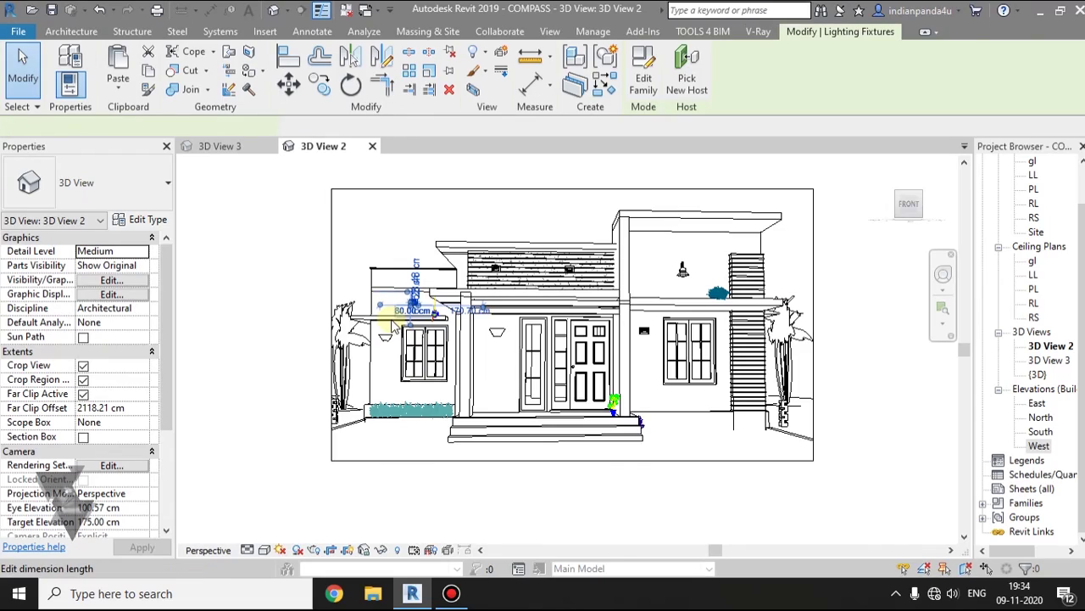
click(569, 491)
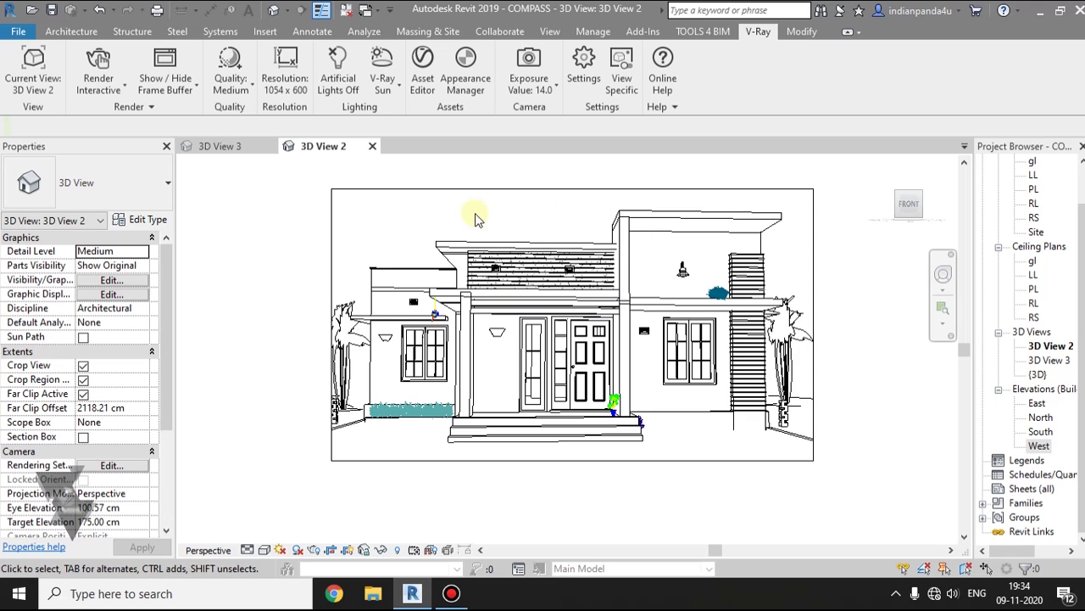
Step: Open the type properties of the Wall Based Night Lamp above the small window and look at its photometric parameters
click(415, 304)
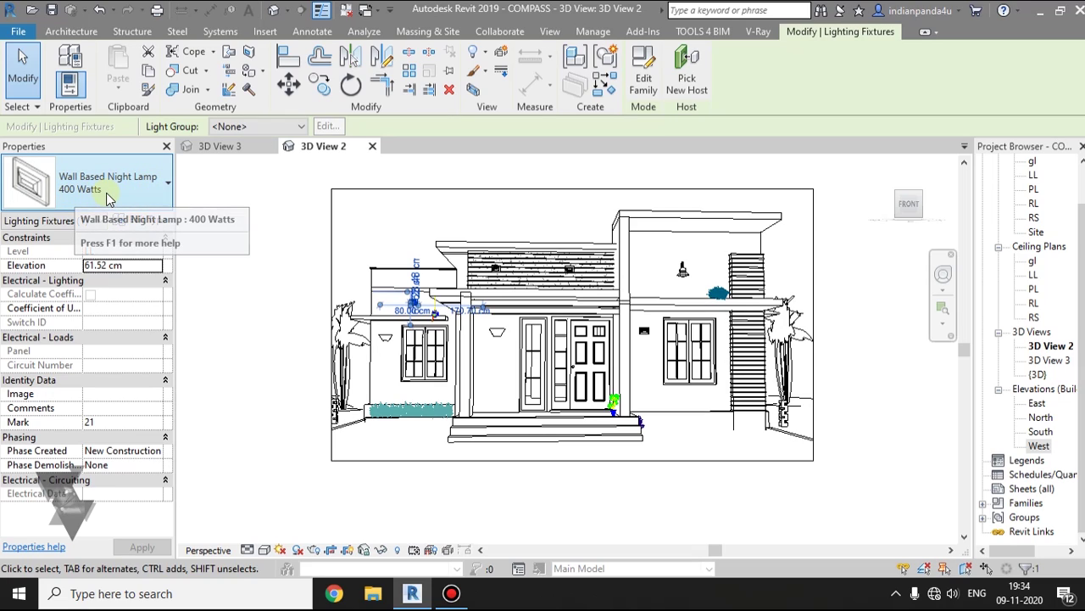
click(145, 222)
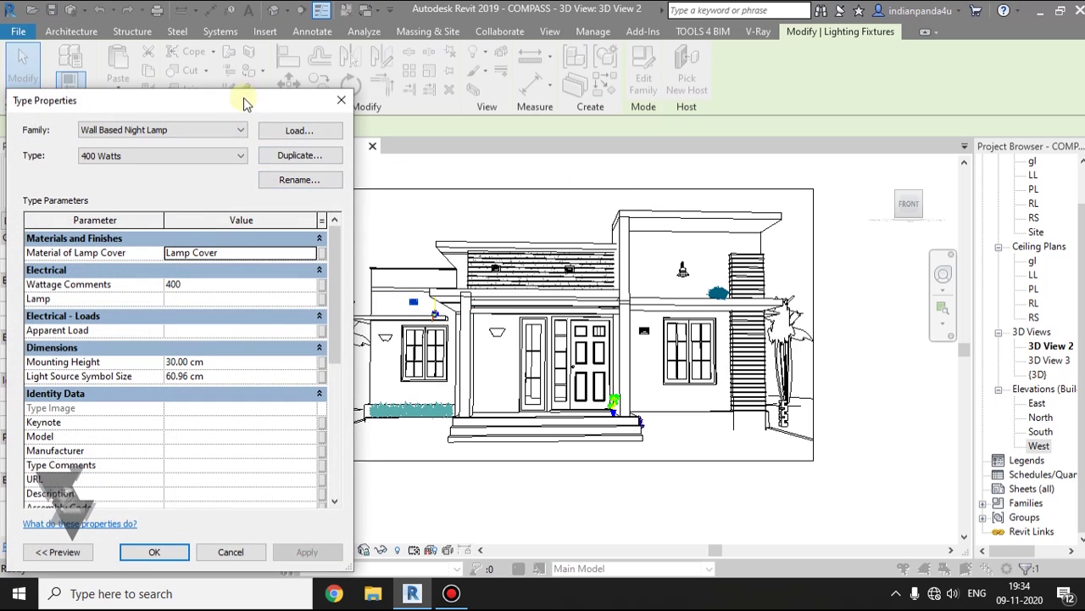
drag(245, 100, 289, 67)
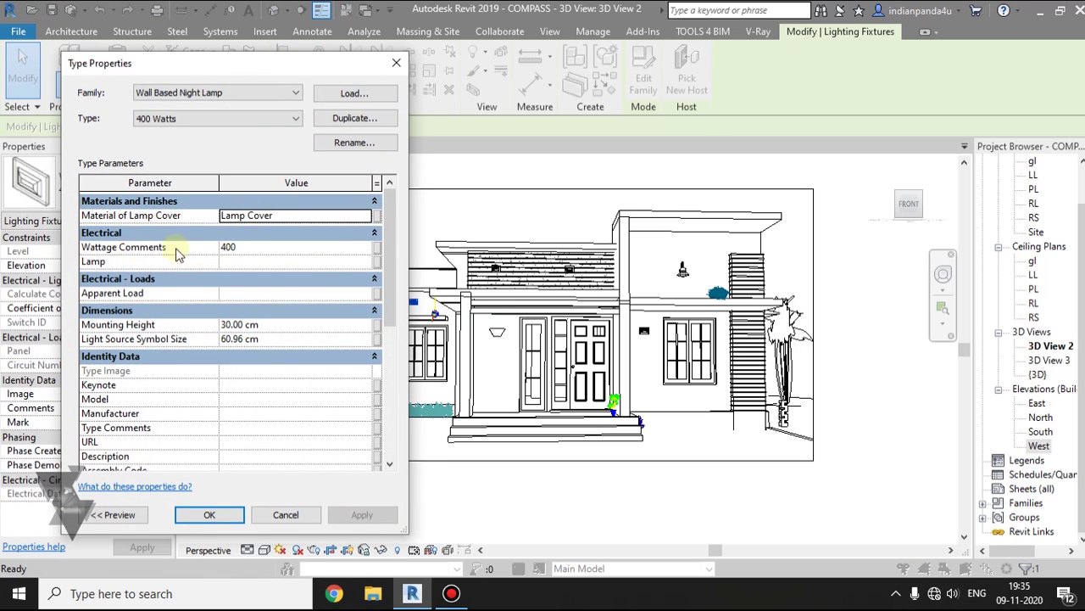
drag(388, 310, 385, 414)
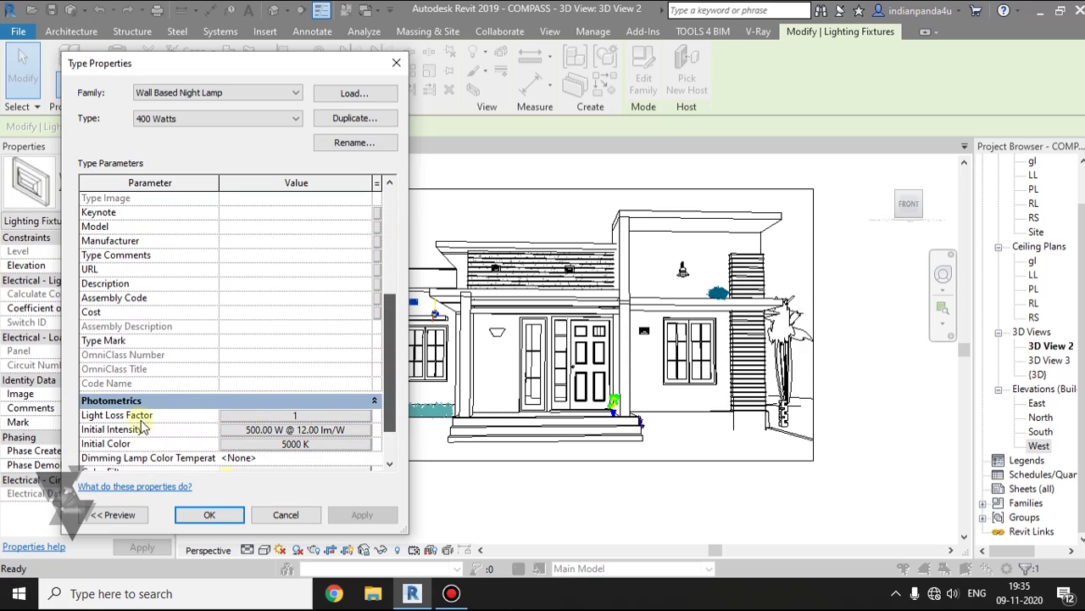
scroll(110, 414, down, 1)
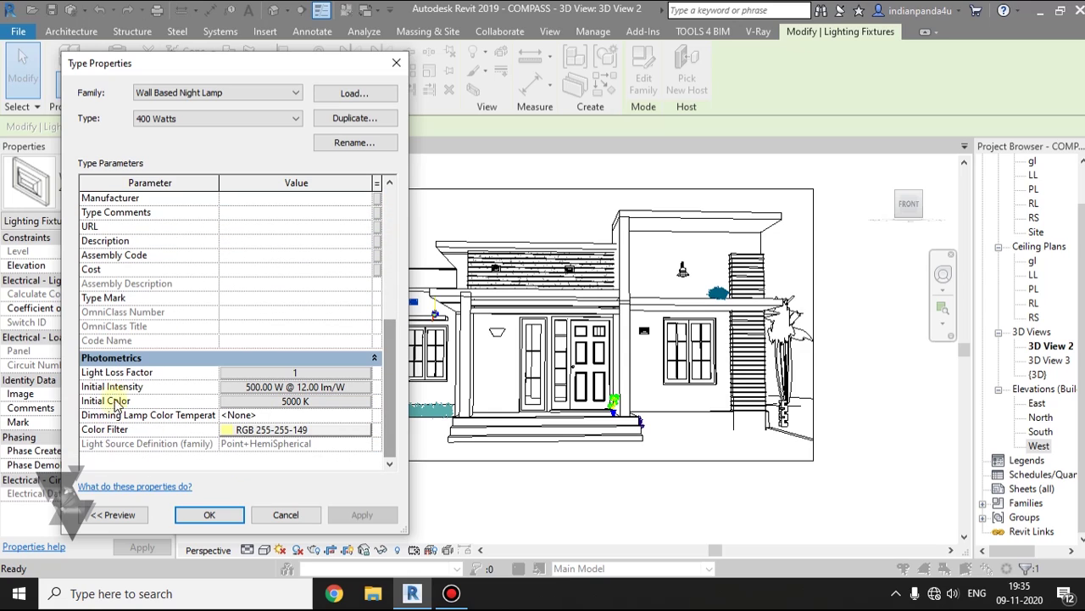
Step: Examine the lamp's Initial Intensity options, comparing Wattage with Luminous Flux, and leave them without saving
click(284, 389)
drag(200, 203, 218, 187)
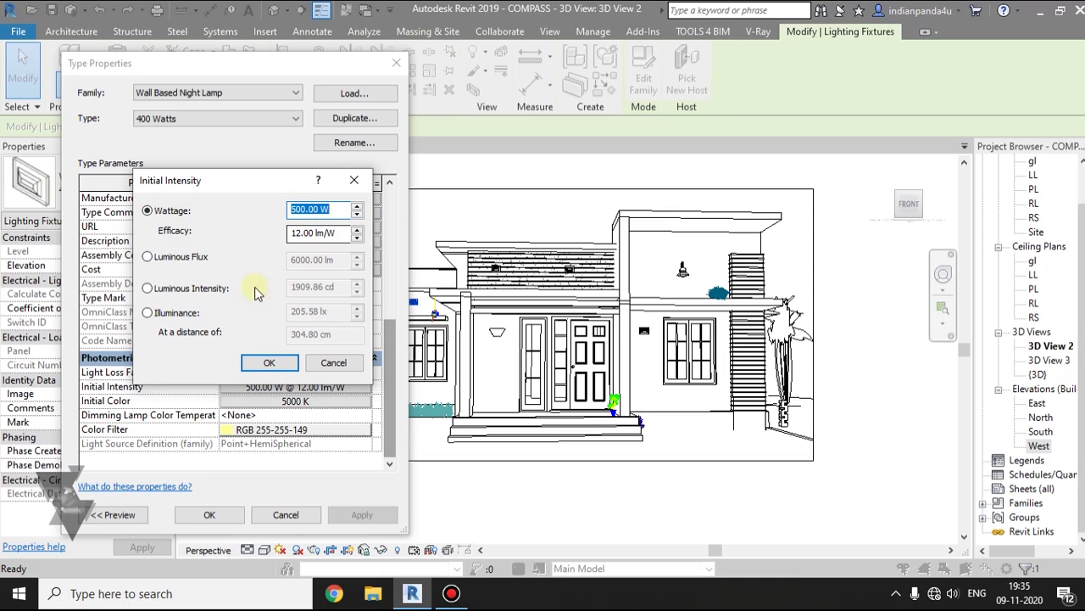
click(175, 260)
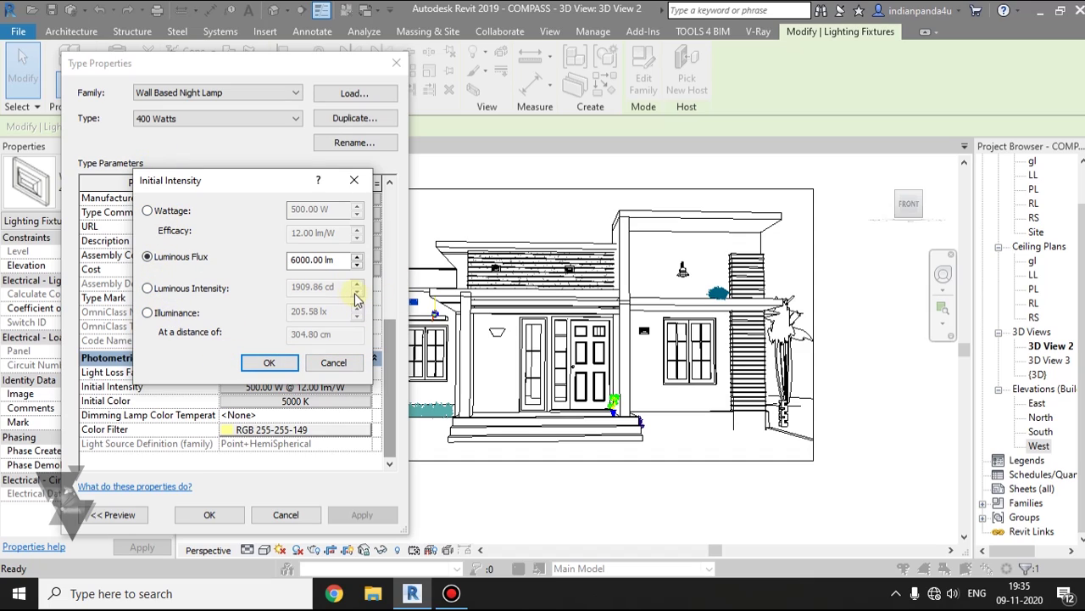
click(149, 210)
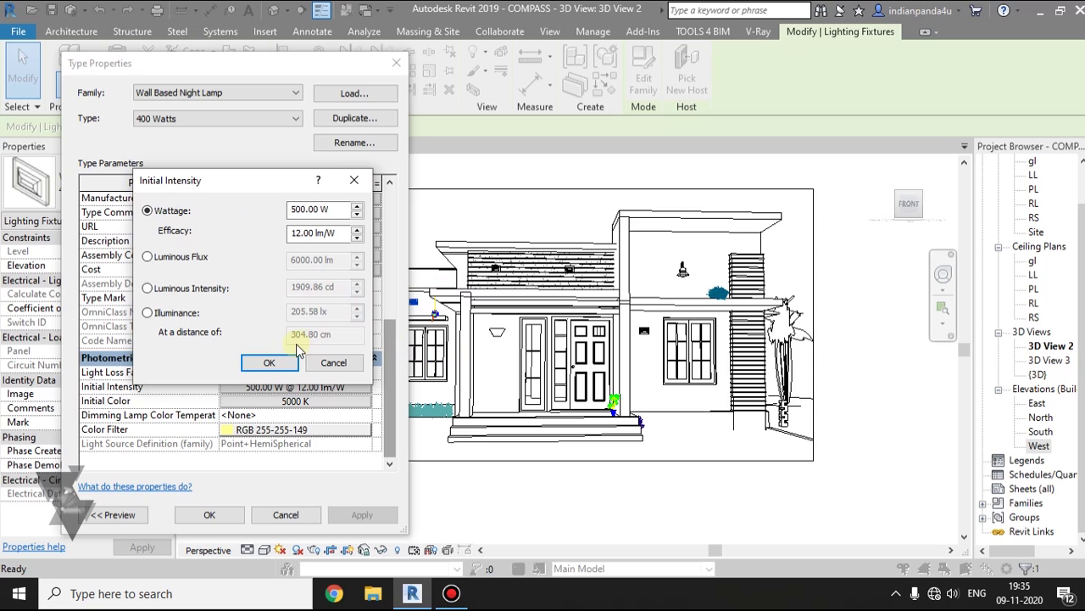
click(331, 362)
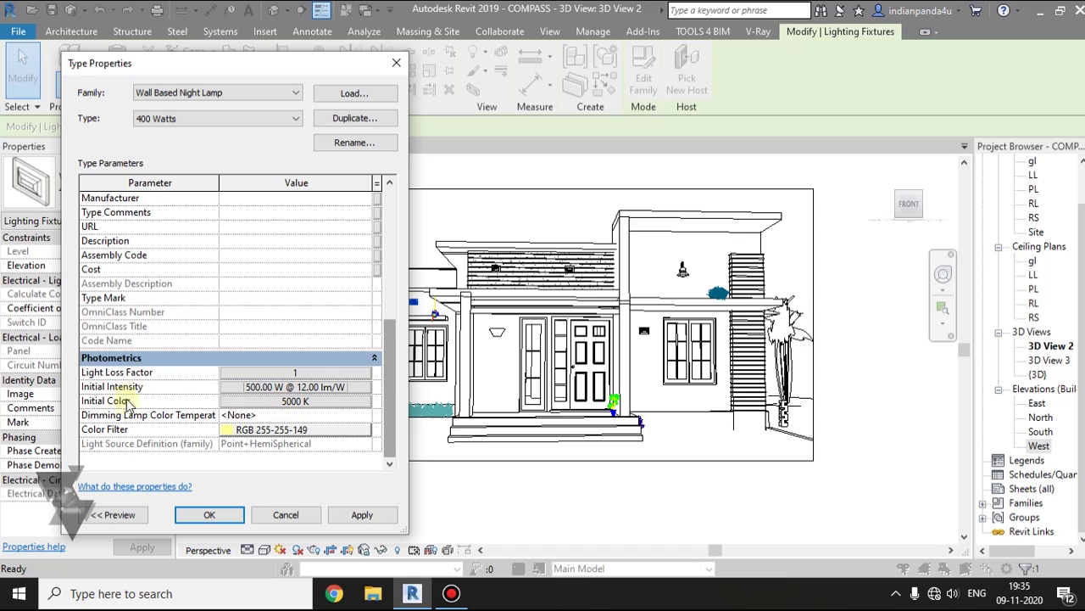
Step: Try the Custom, D65 Reference White and Incandescent presets for the lamp's initial color, and discard the choice
click(320, 404)
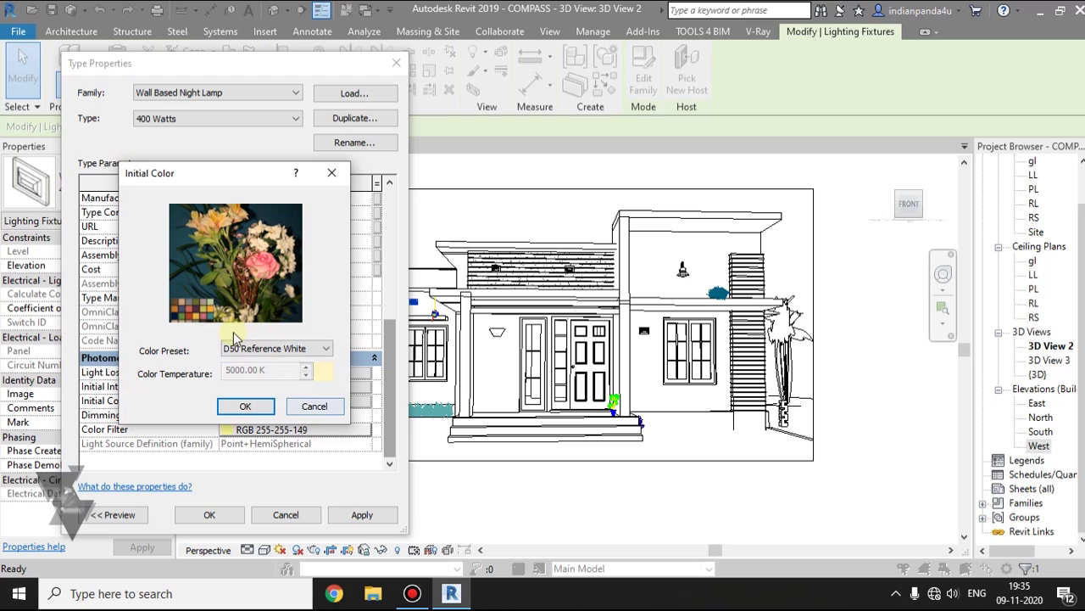
click(295, 351)
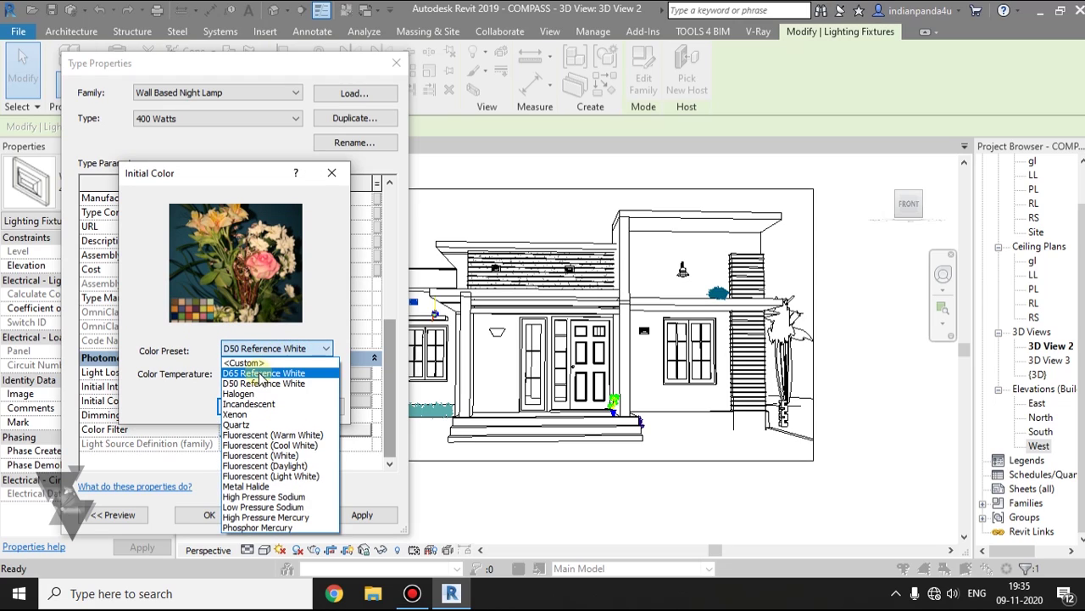
click(256, 366)
click(263, 348)
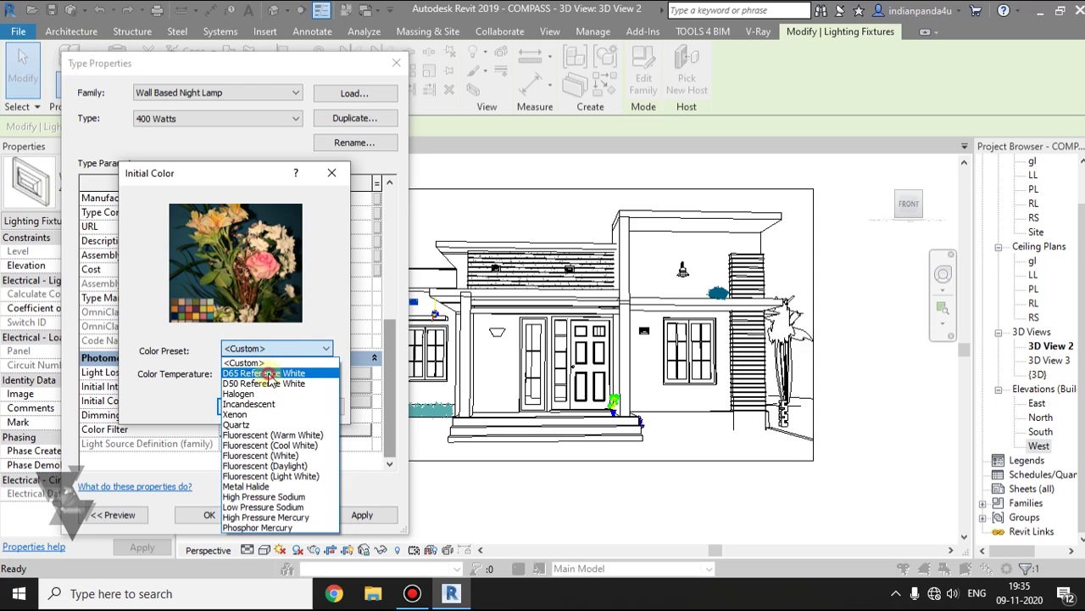
click(268, 374)
click(270, 347)
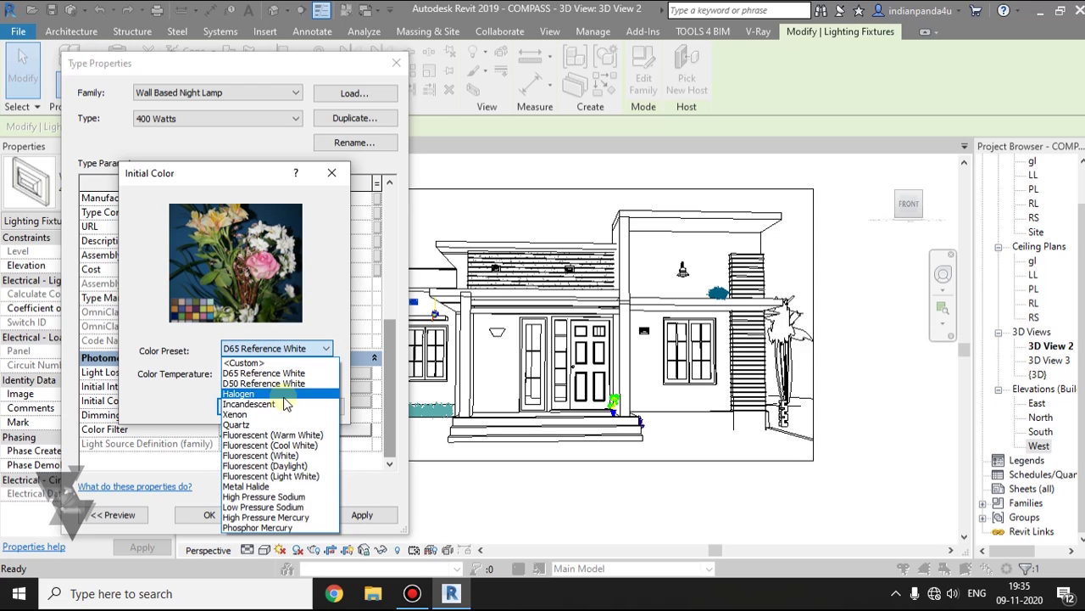
click(256, 404)
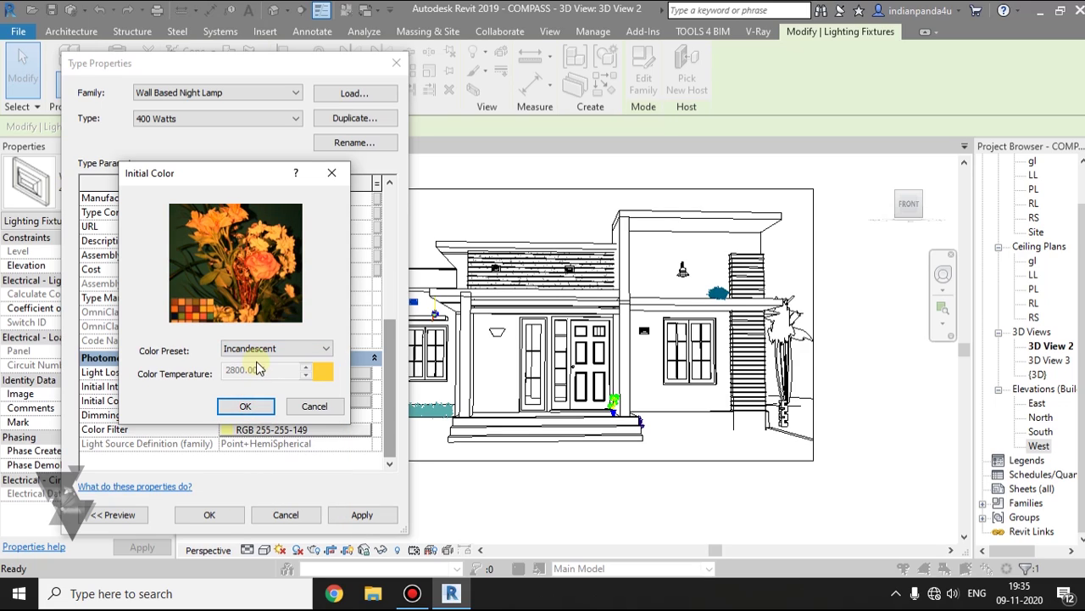
click(332, 173)
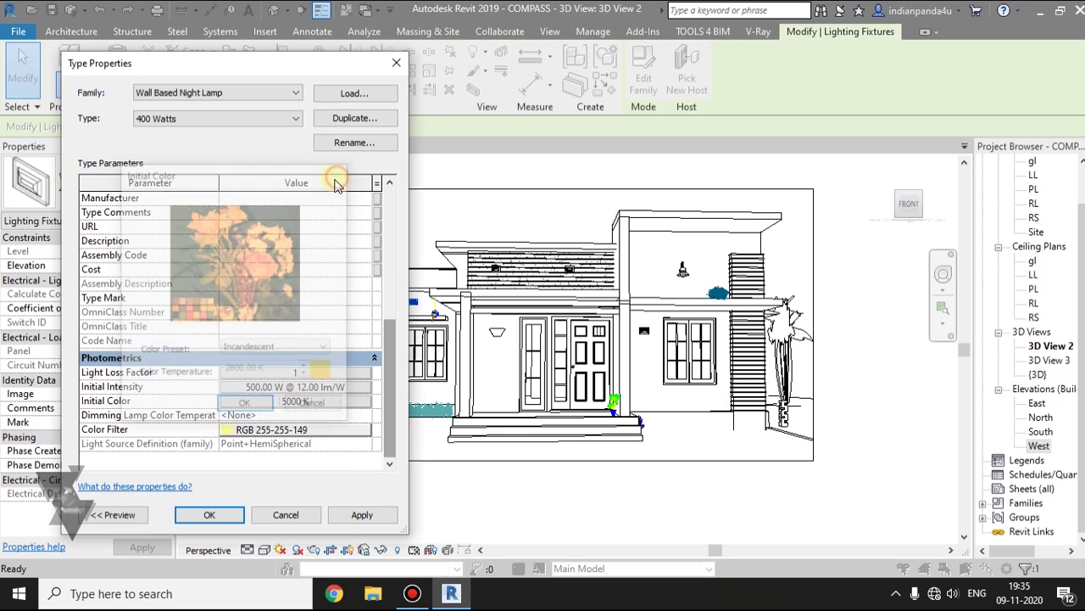
Step: Check the lamp's Color Filter choices without changing them, cancel the type properties and deselect the lamp
click(251, 430)
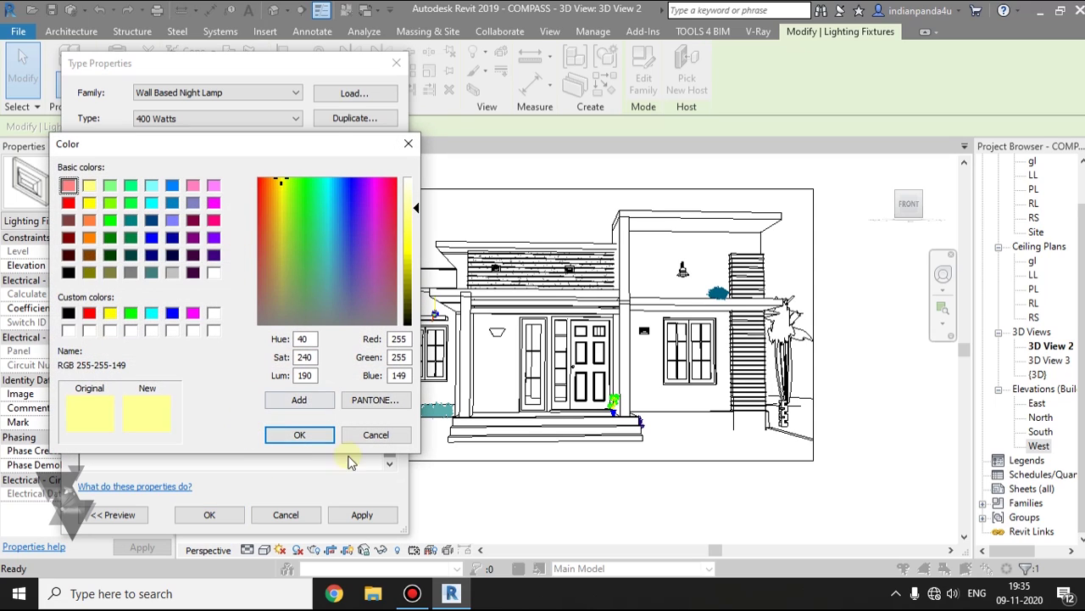
click(378, 435)
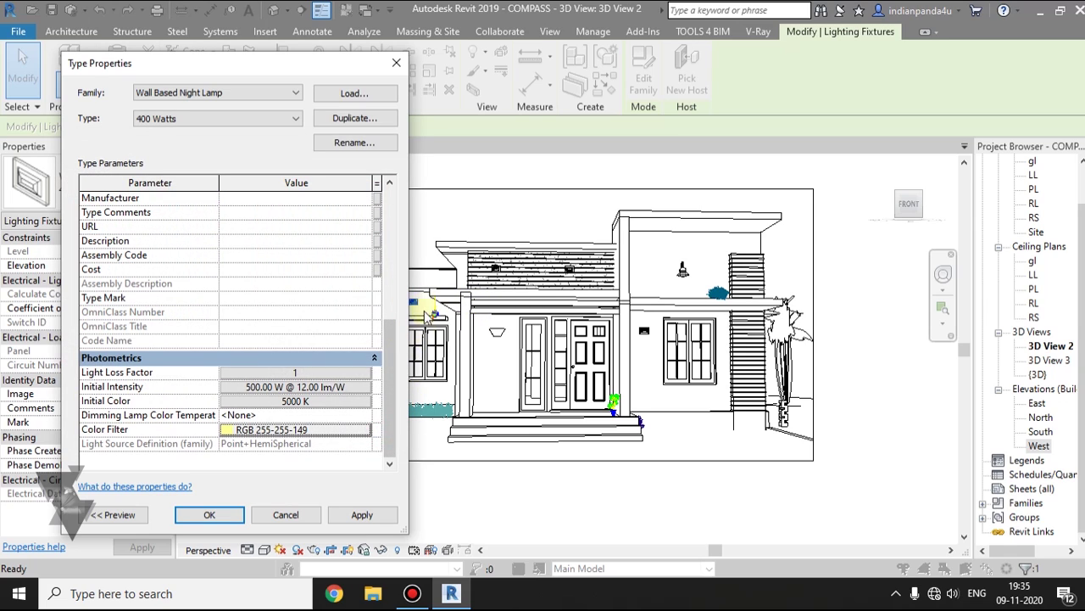
click(255, 431)
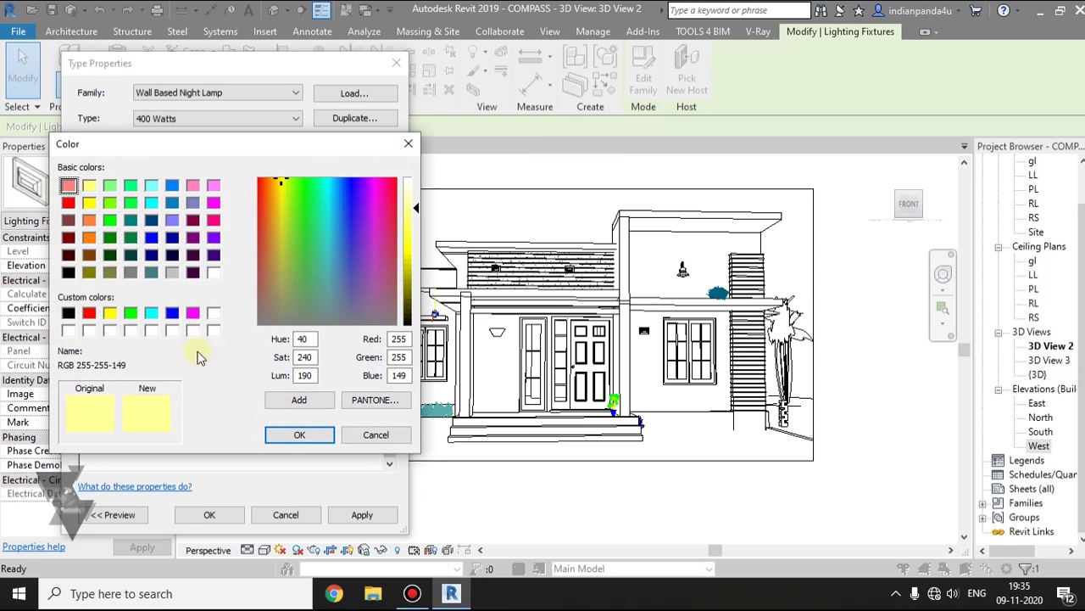
click(370, 435)
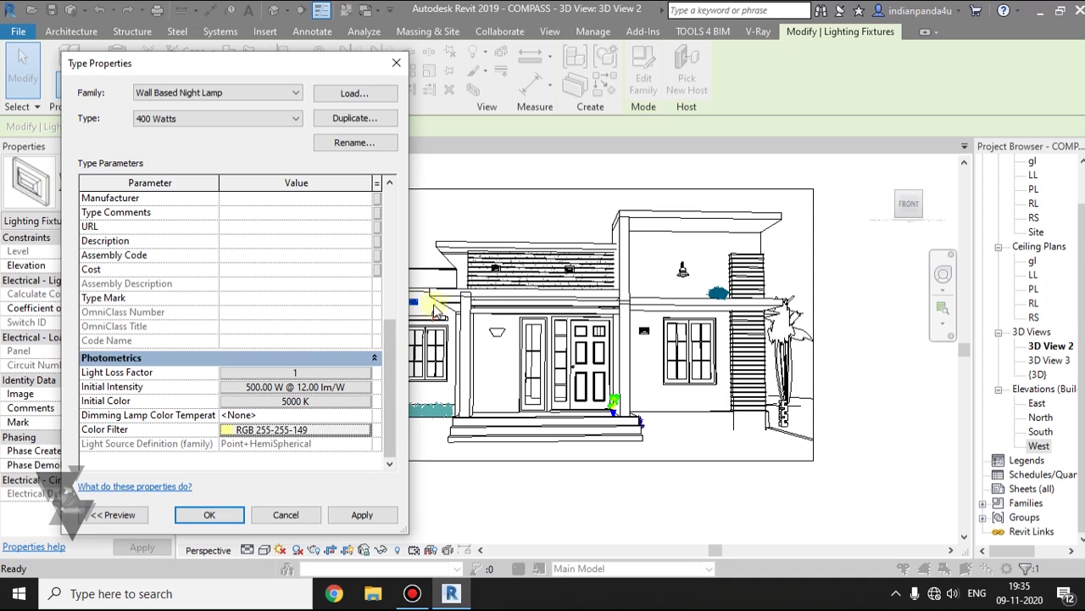
click(286, 514)
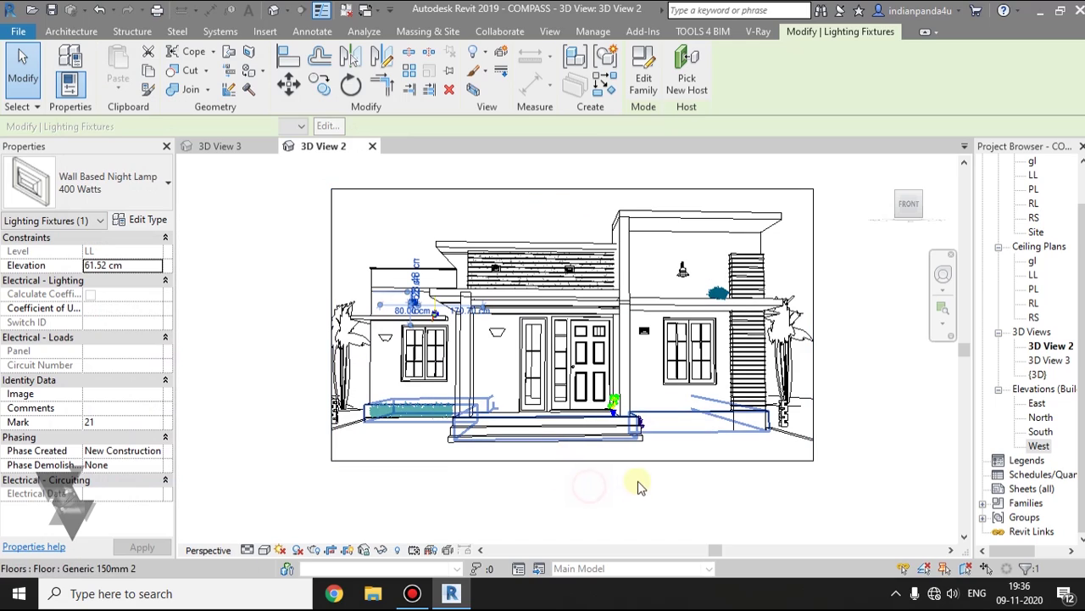
click(561, 472)
Step: Choose V-Ray Sun as the light type in the V-Ray lights settings and close them
middle_drag(574, 478, 521, 495)
scroll(517, 464, up, 1)
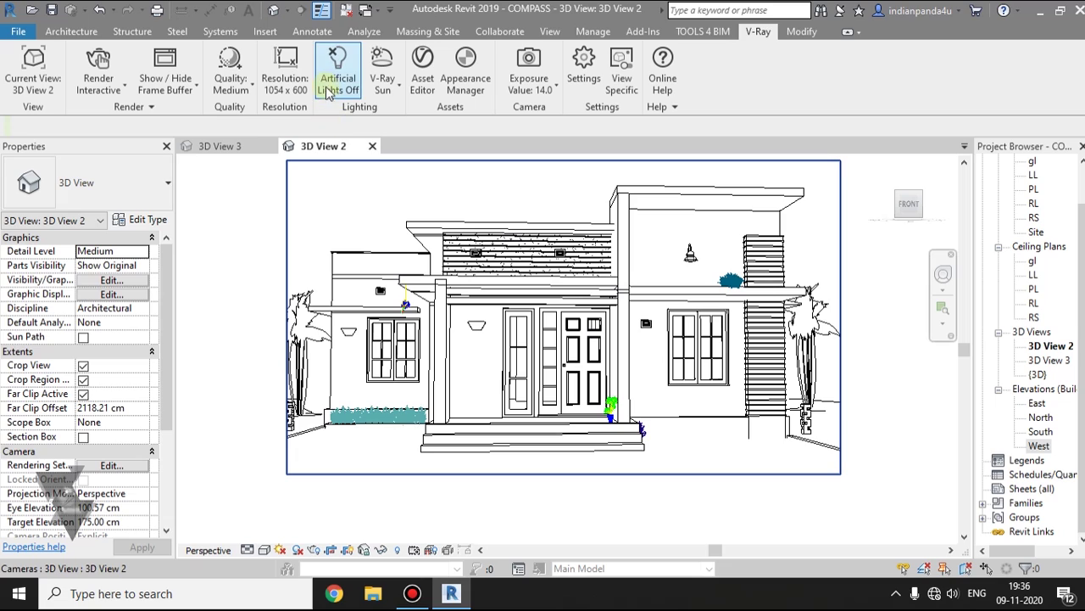
click(386, 72)
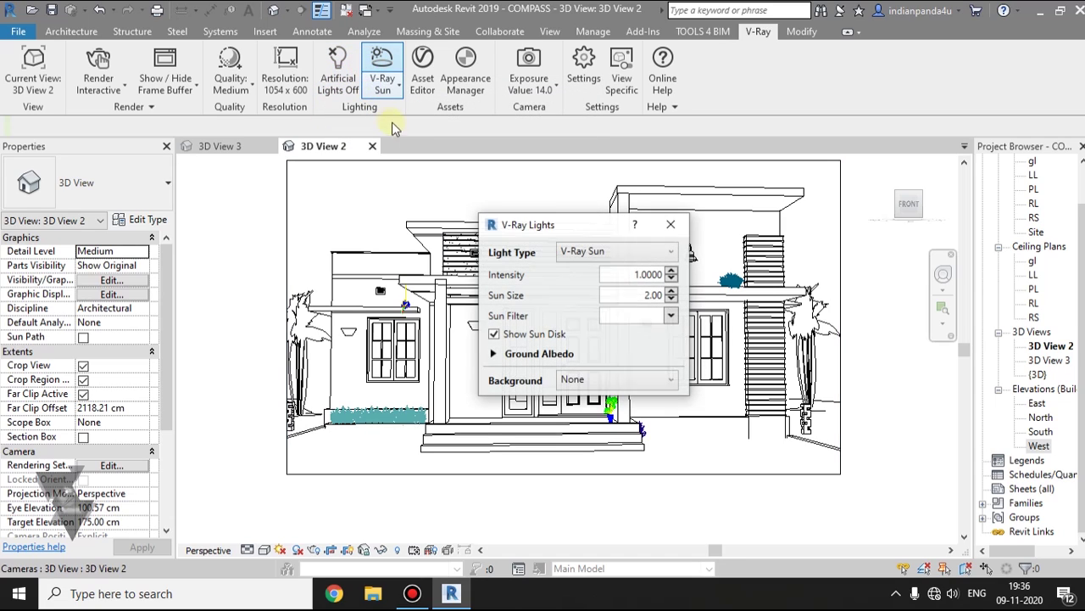
drag(547, 227, 636, 213)
click(685, 236)
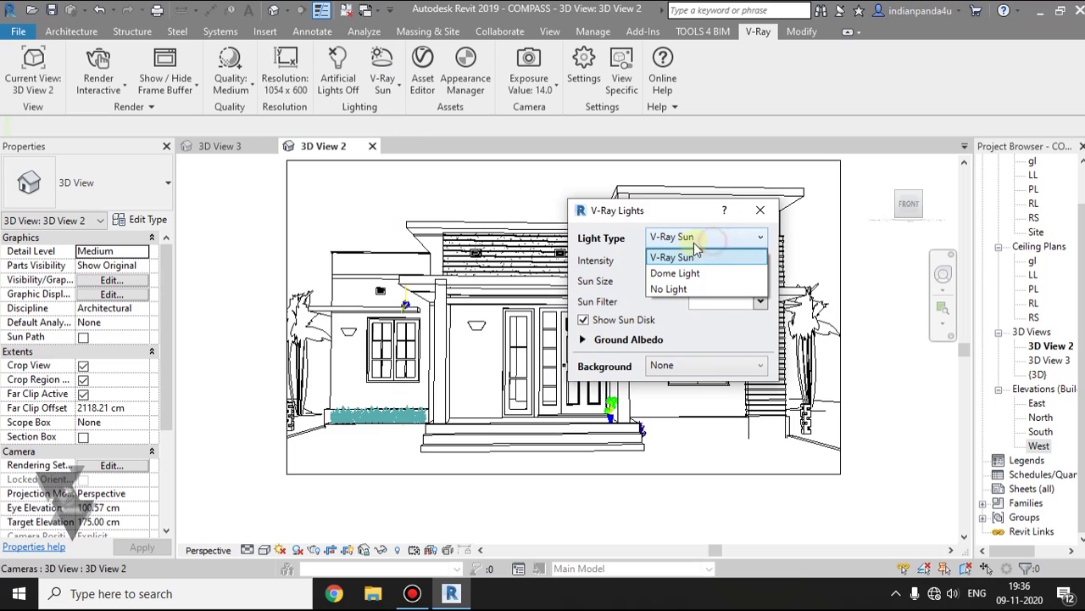
click(690, 252)
click(759, 210)
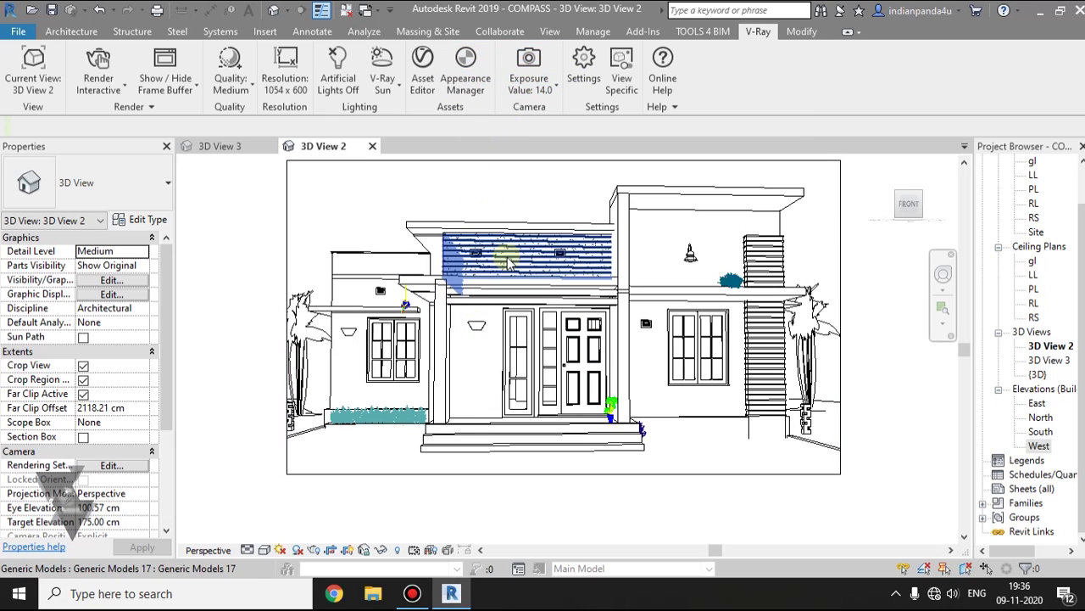
Step: Try automatic exposure in the V-Ray camera settings, restore manual exposure and close the settings
click(544, 95)
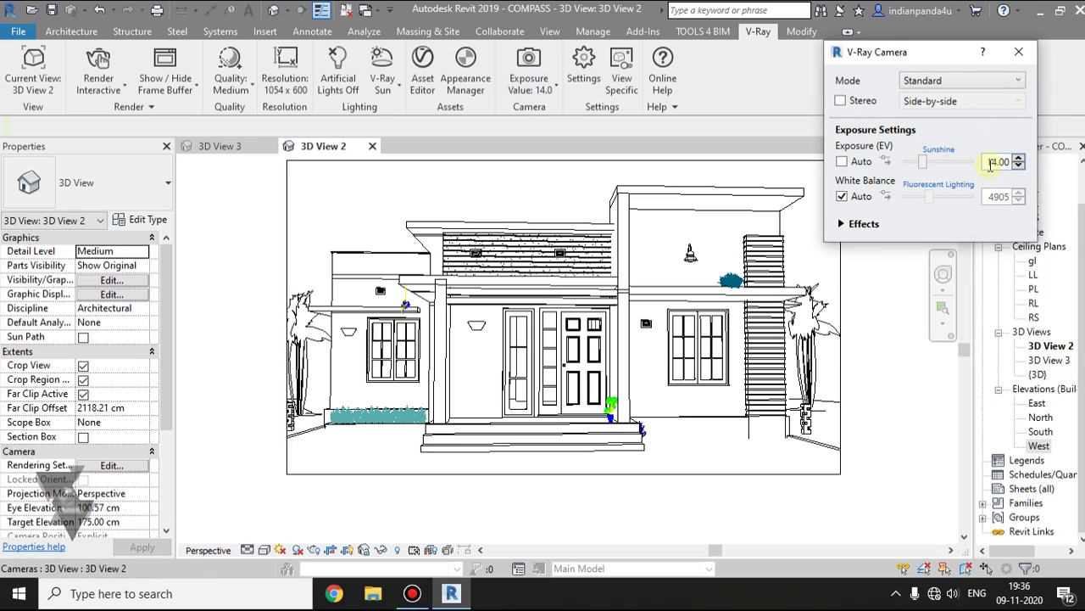
double_click(990, 162)
click(844, 163)
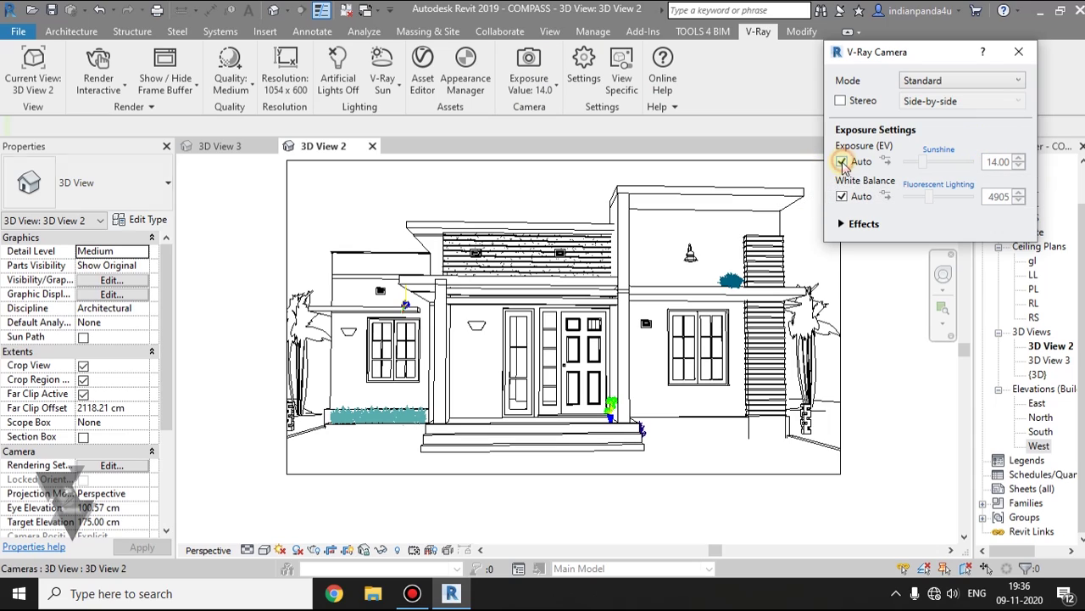
click(844, 164)
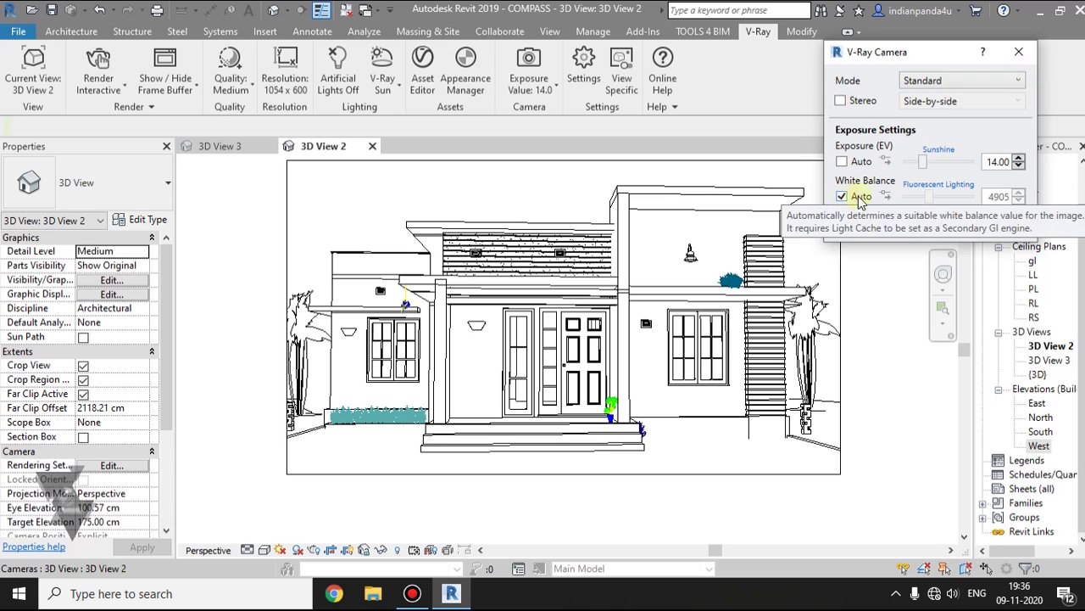
click(1017, 54)
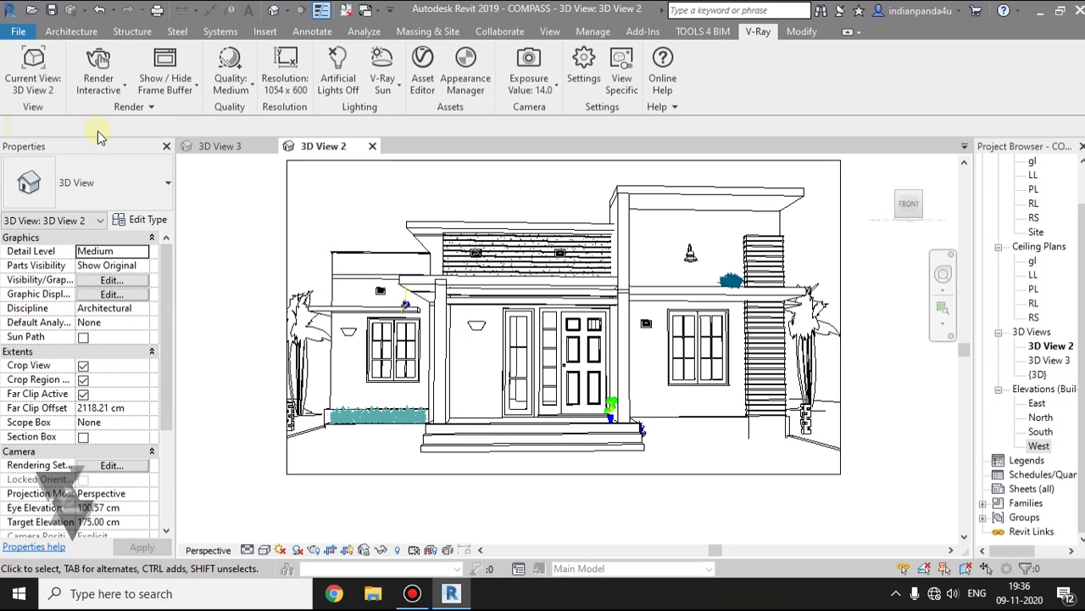
Step: Compare the Buckets and Progressive samplers in the V-Ray renderer settings and settle on Progressive
click(591, 70)
drag(602, 34, 625, 39)
click(661, 100)
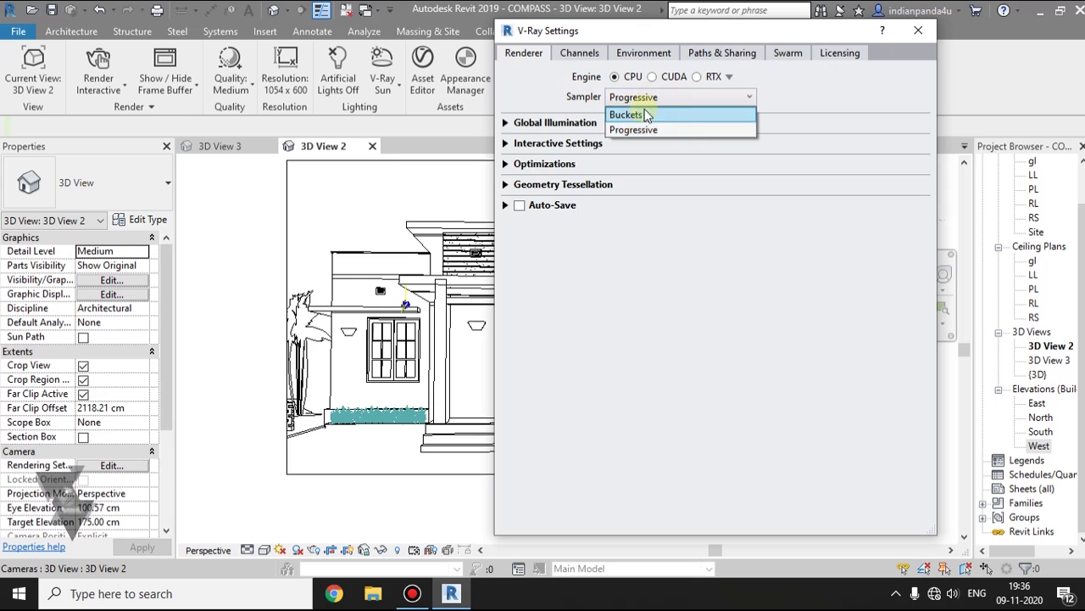
click(650, 128)
click(647, 96)
click(632, 115)
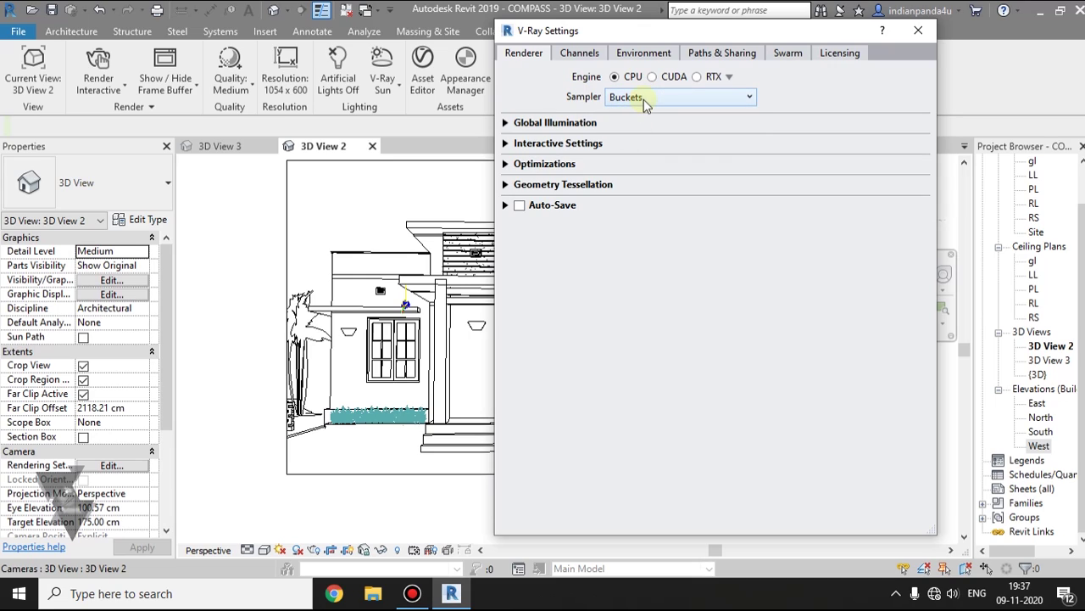
click(638, 97)
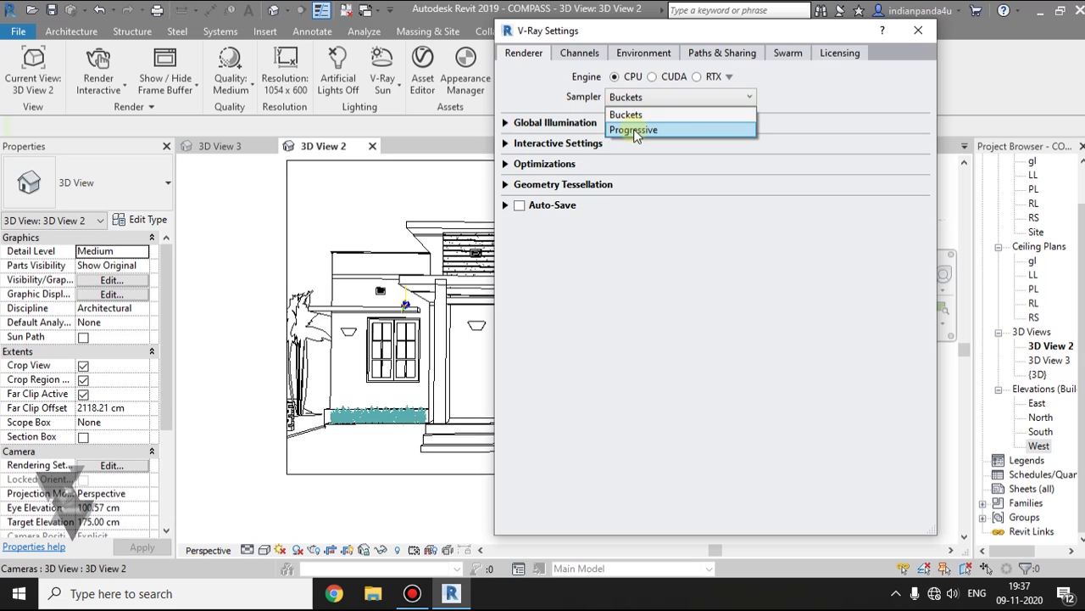
click(634, 131)
click(629, 98)
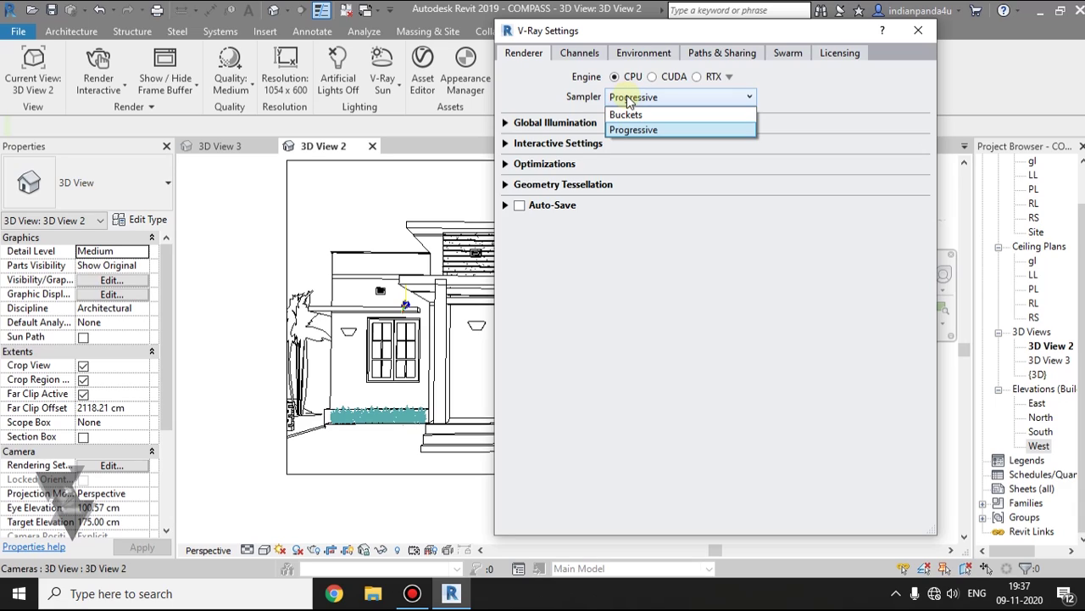
click(627, 115)
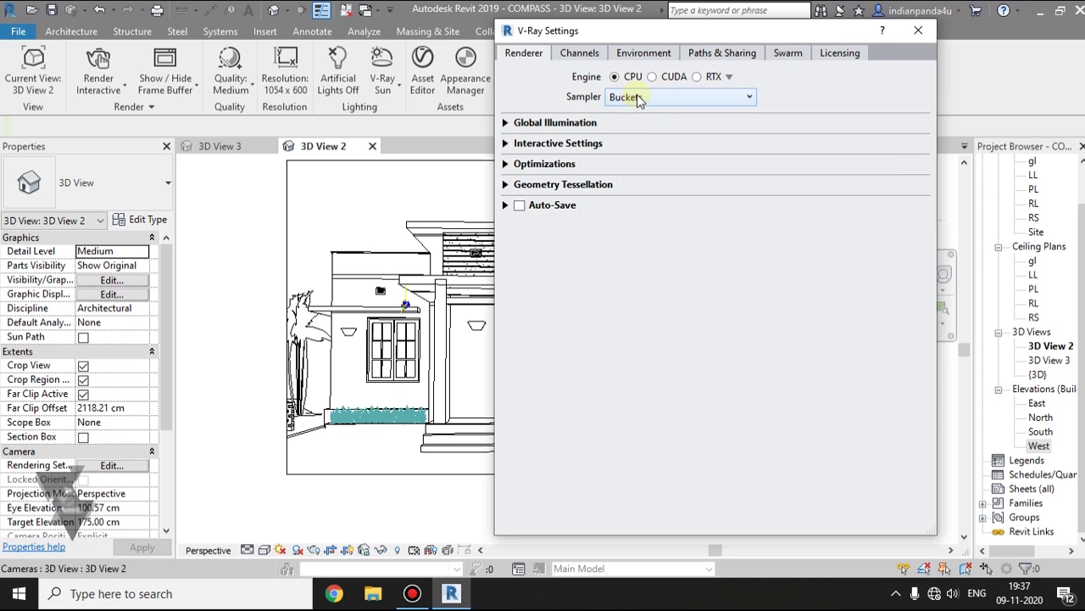
click(638, 99)
click(632, 114)
click(631, 104)
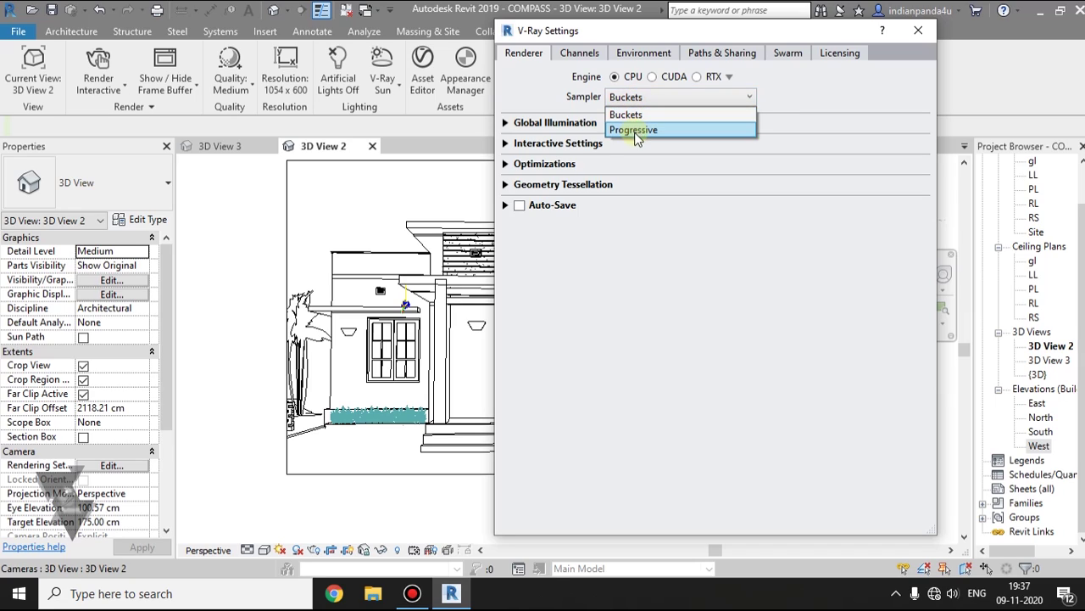
click(636, 127)
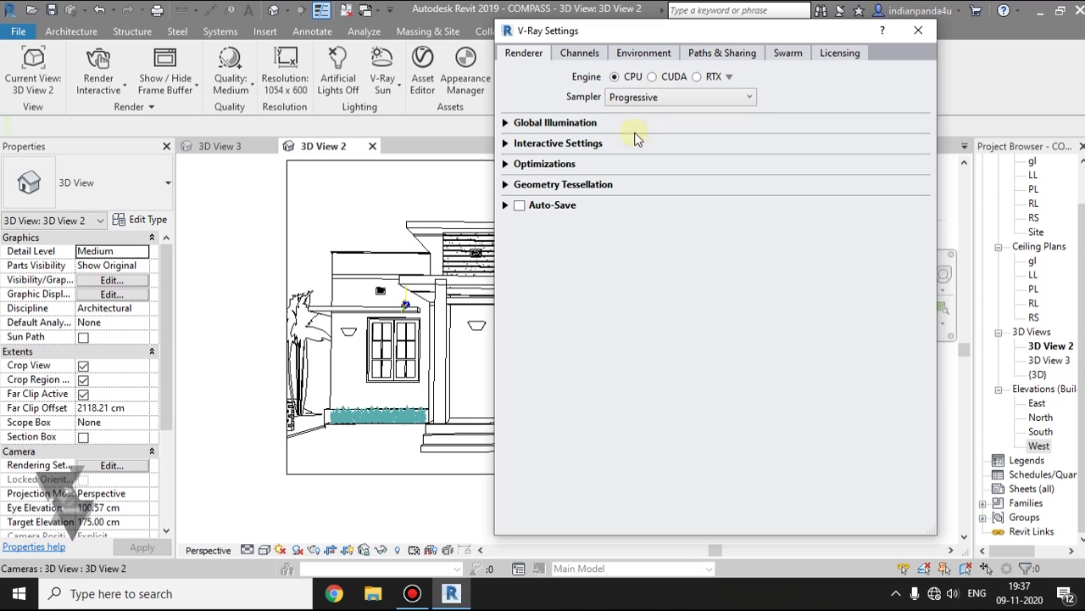
Step: Examine the Global Illumination settings and the Primary Engine choices without changing them
click(504, 122)
click(504, 122)
click(506, 122)
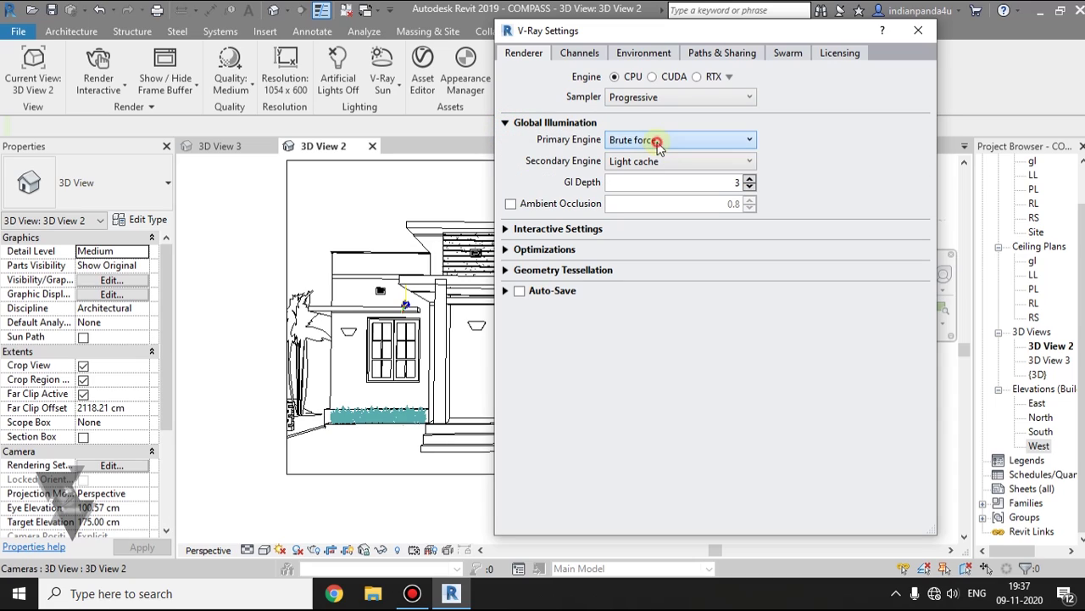
click(649, 141)
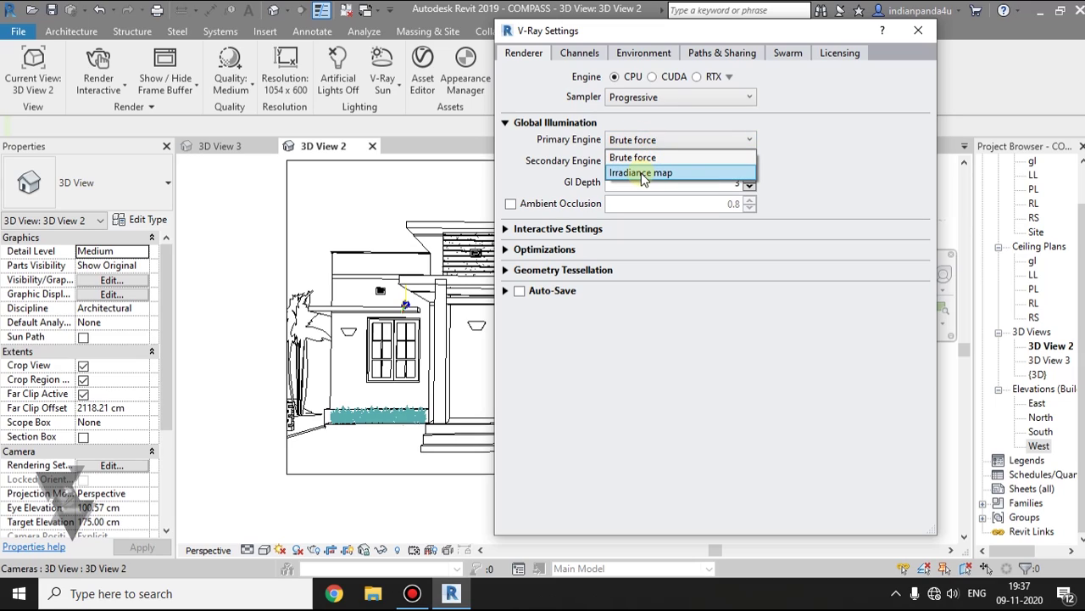
click(776, 163)
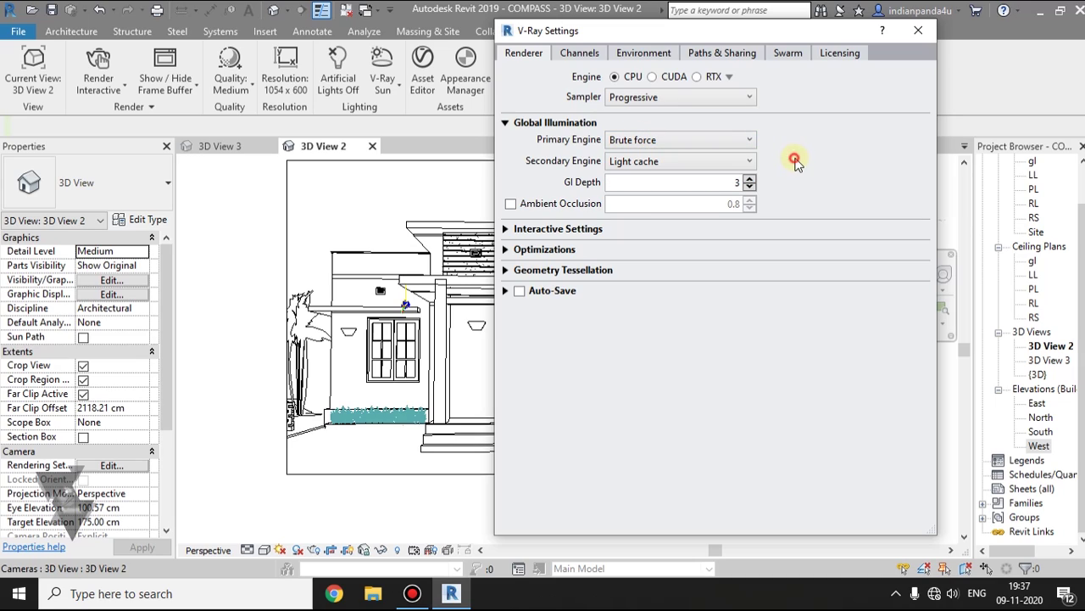
click(505, 124)
Step: Review the renderer's Interactive Settings and Optimizations sections, leaving their options as they are
click(527, 144)
click(529, 144)
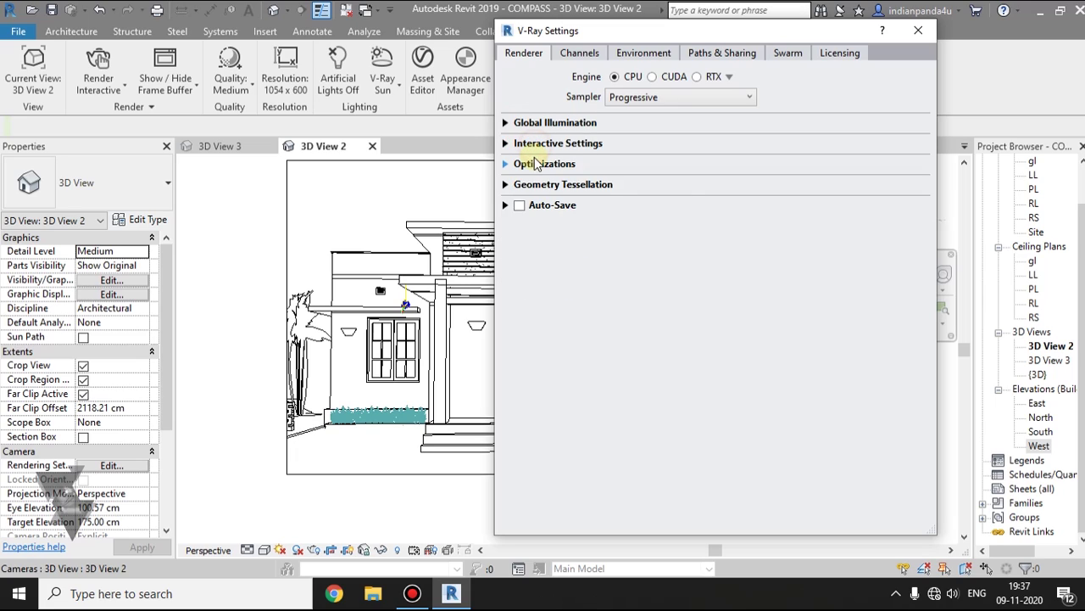
click(534, 162)
click(528, 163)
click(529, 163)
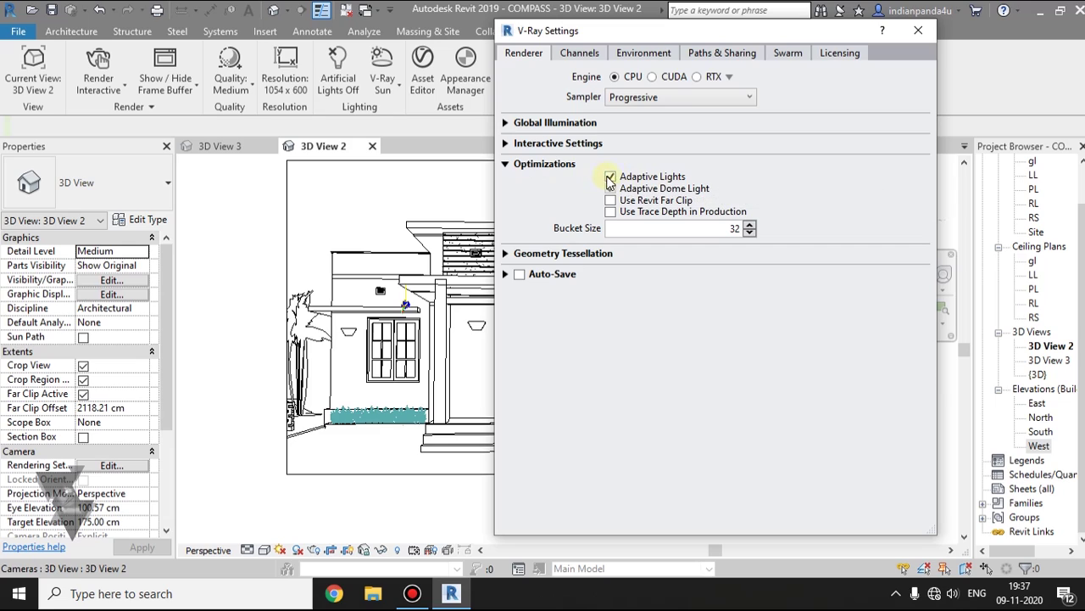
click(814, 164)
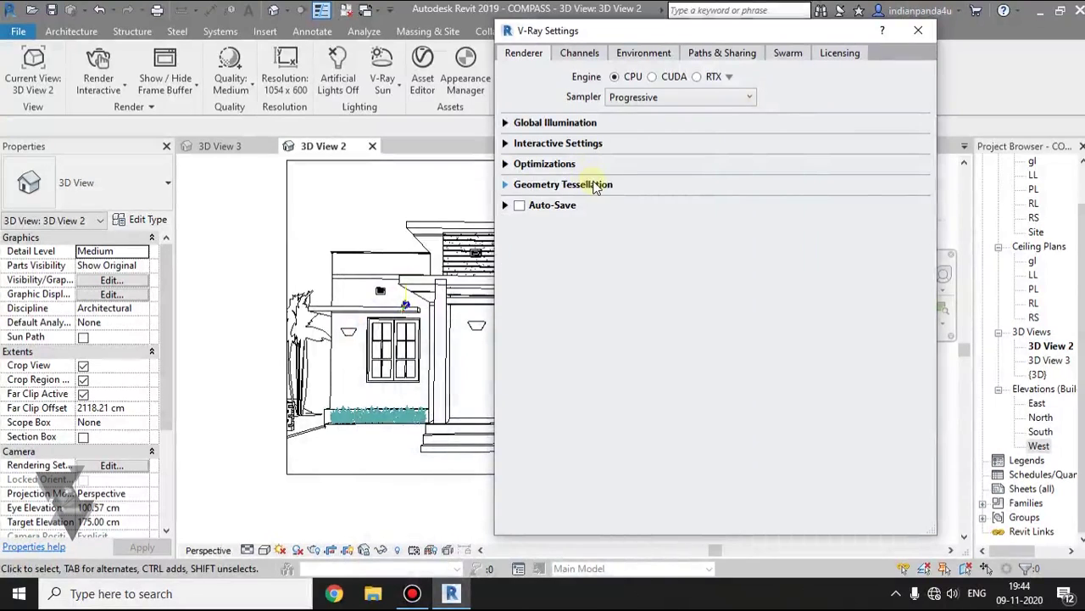
Step: Enable the Denoiser render channel and set its engine to NVIDIA AI Denoiser
click(579, 54)
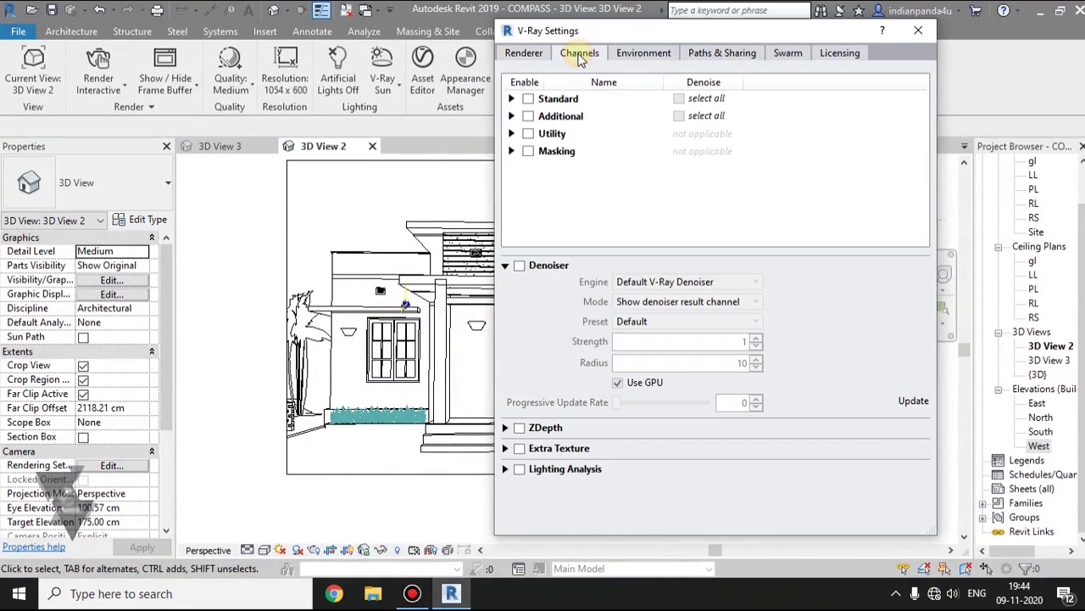
click(519, 265)
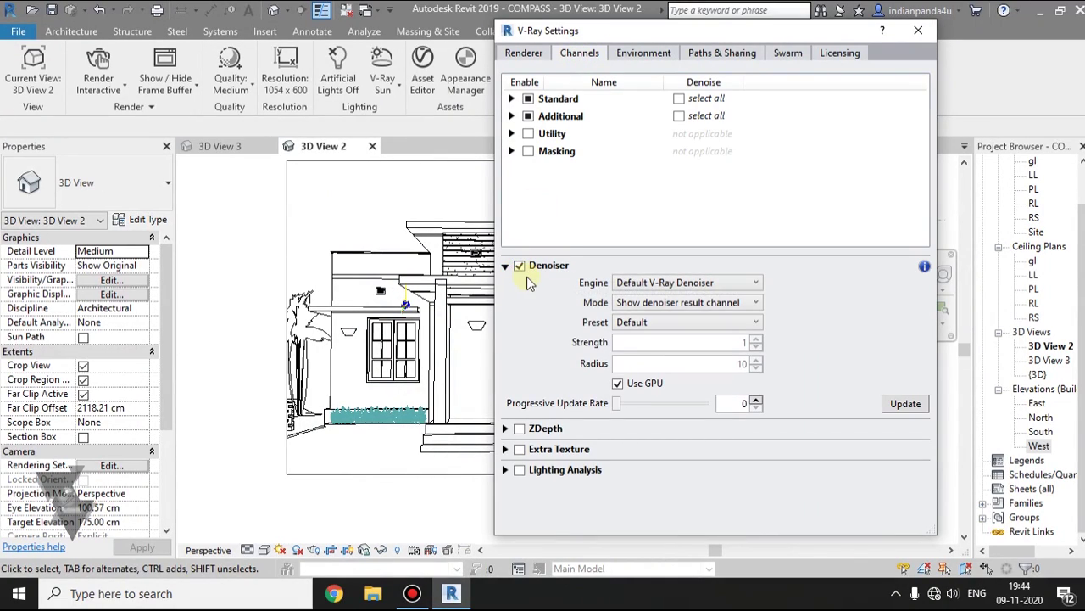
click(653, 284)
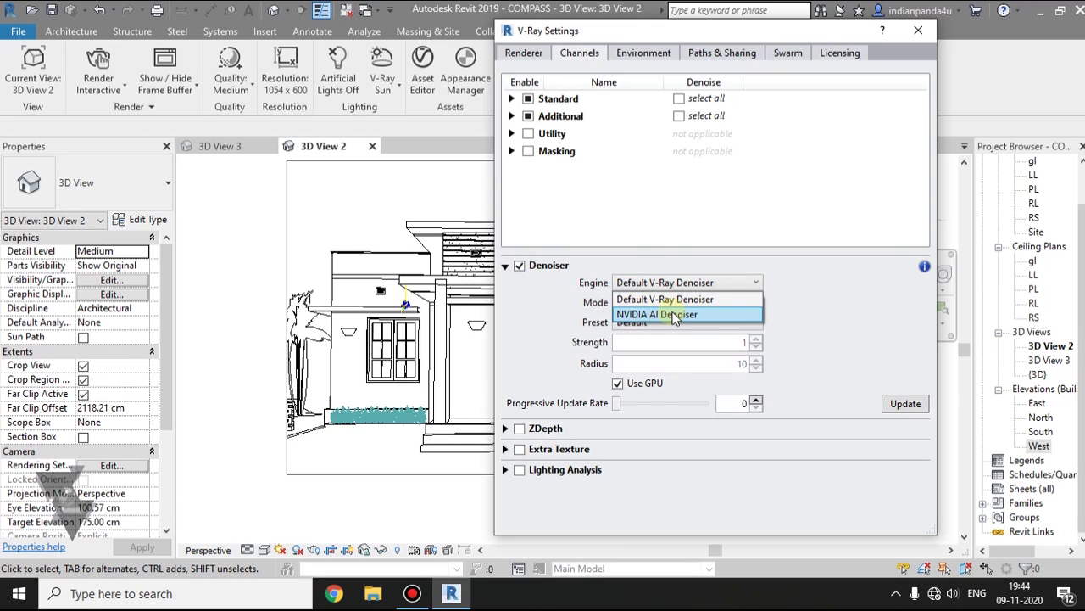
click(853, 302)
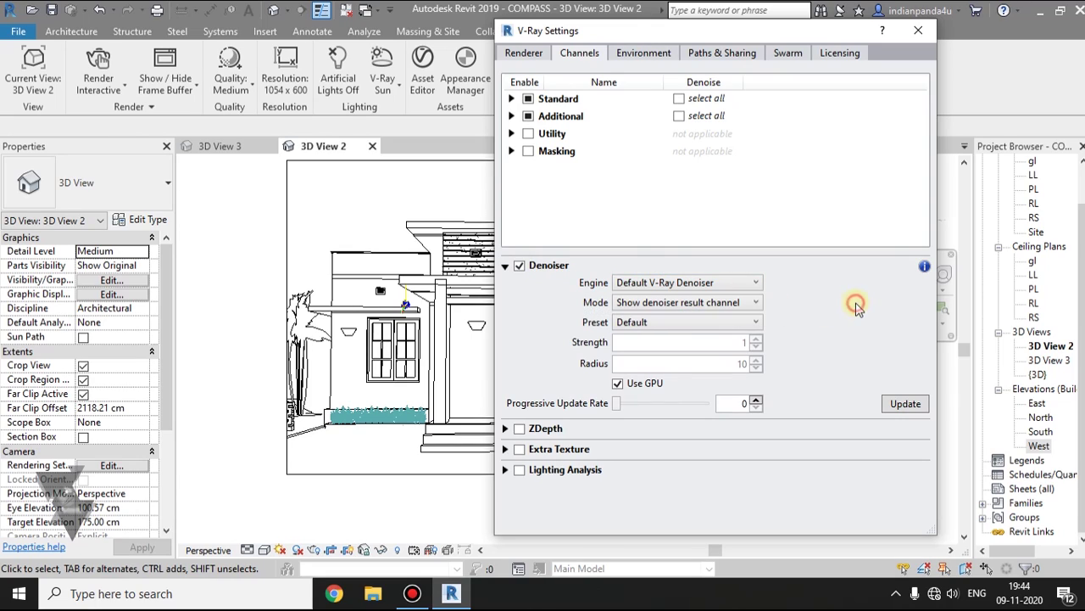
click(710, 286)
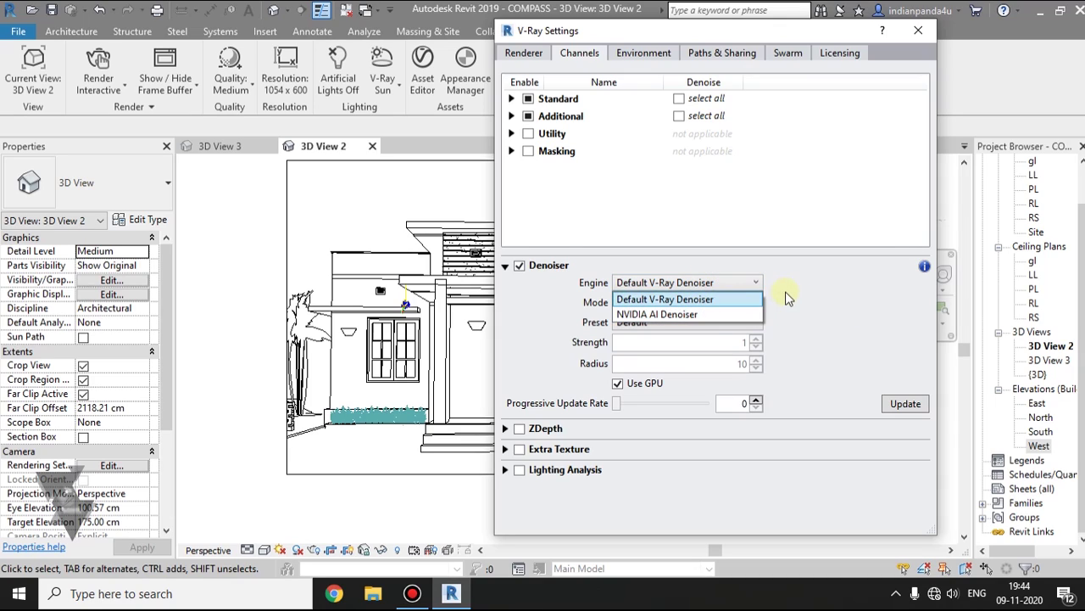
click(788, 296)
click(750, 283)
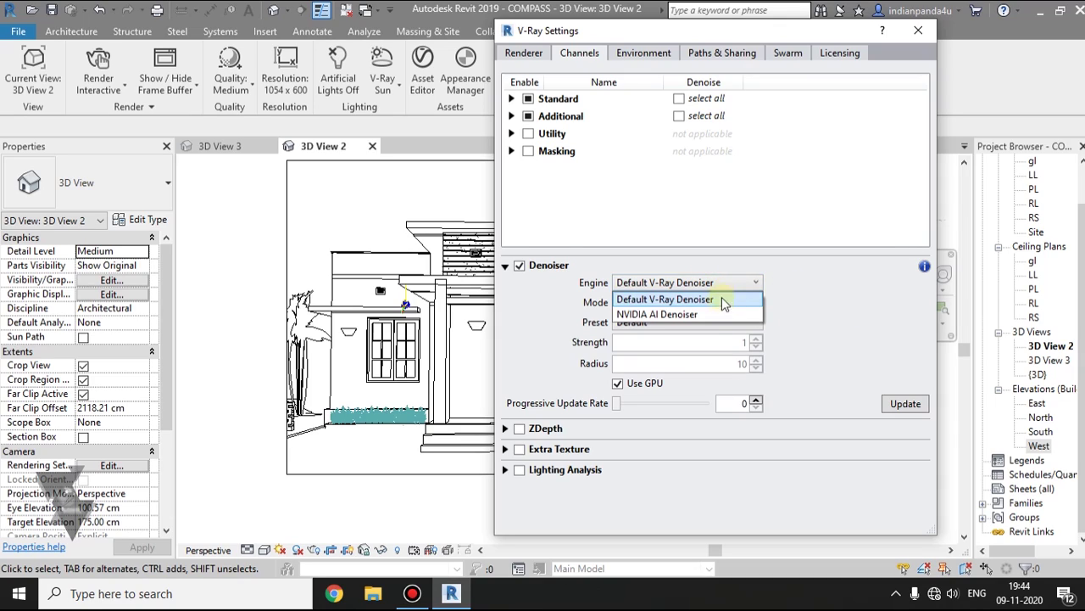
click(674, 312)
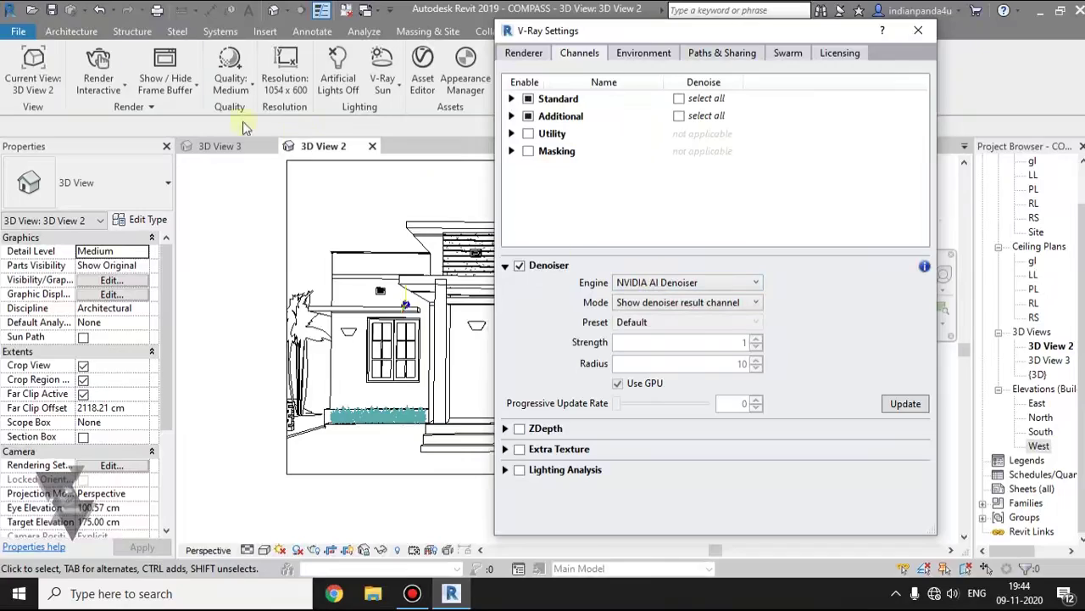
Step: Try the Default V-Ray Denoiser engine, then return the denoiser to NVIDIA AI Denoiser
click(98, 83)
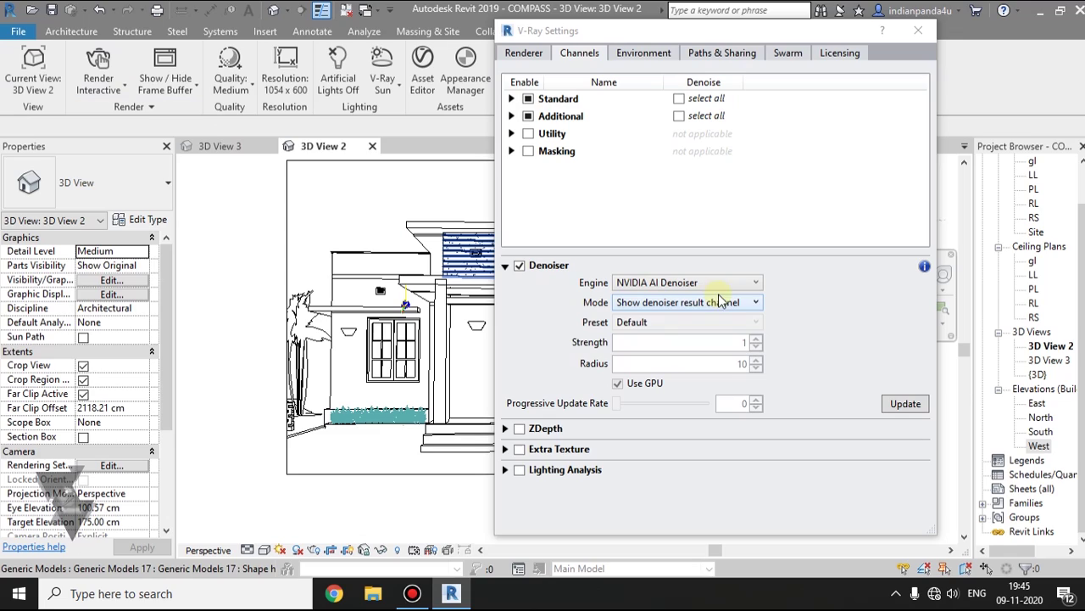
click(687, 282)
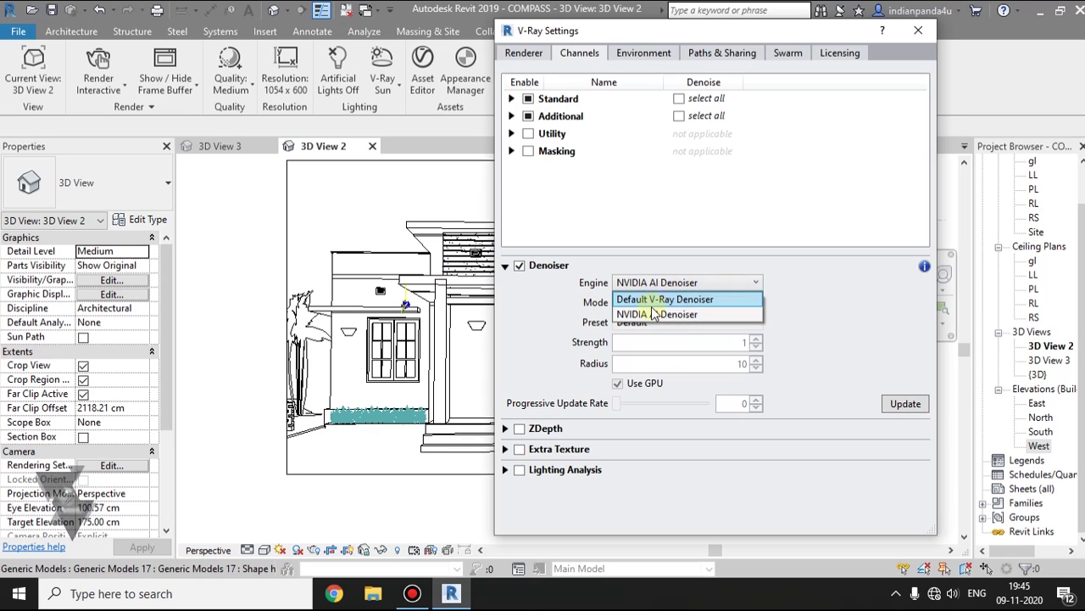
click(649, 293)
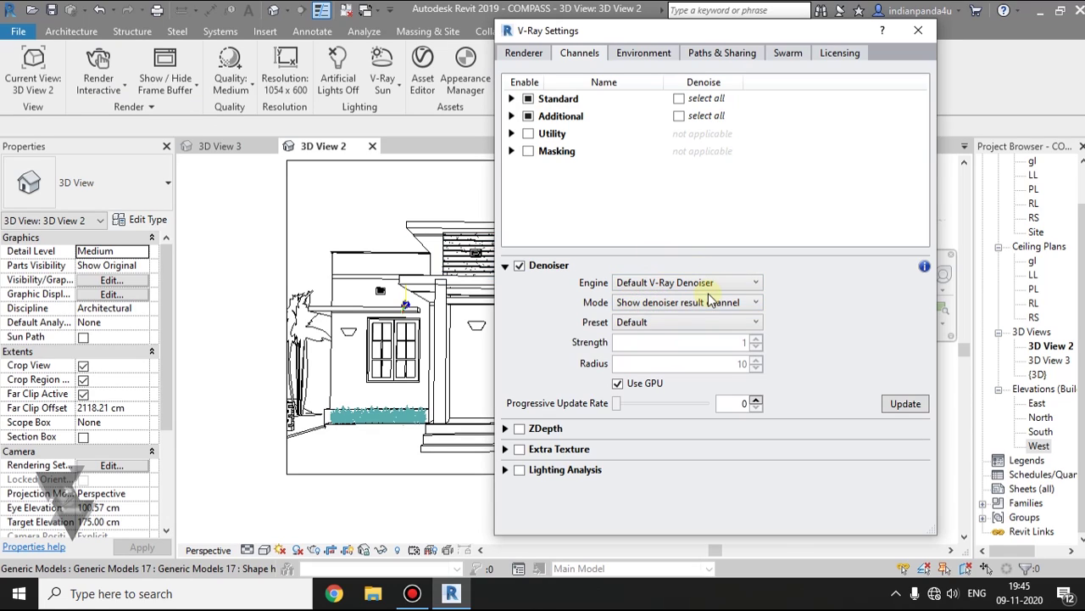
click(729, 282)
click(659, 310)
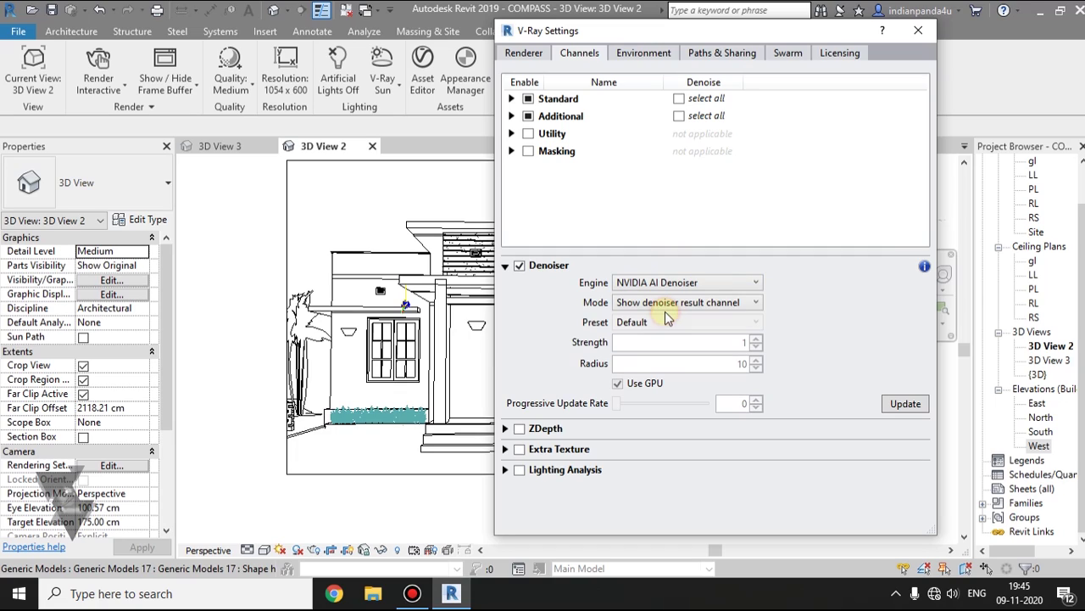
Step: Recheck the renderer settings, reselect NVIDIA AI Denoiser as the denoiser engine and close the V-Ray settings
click(519, 53)
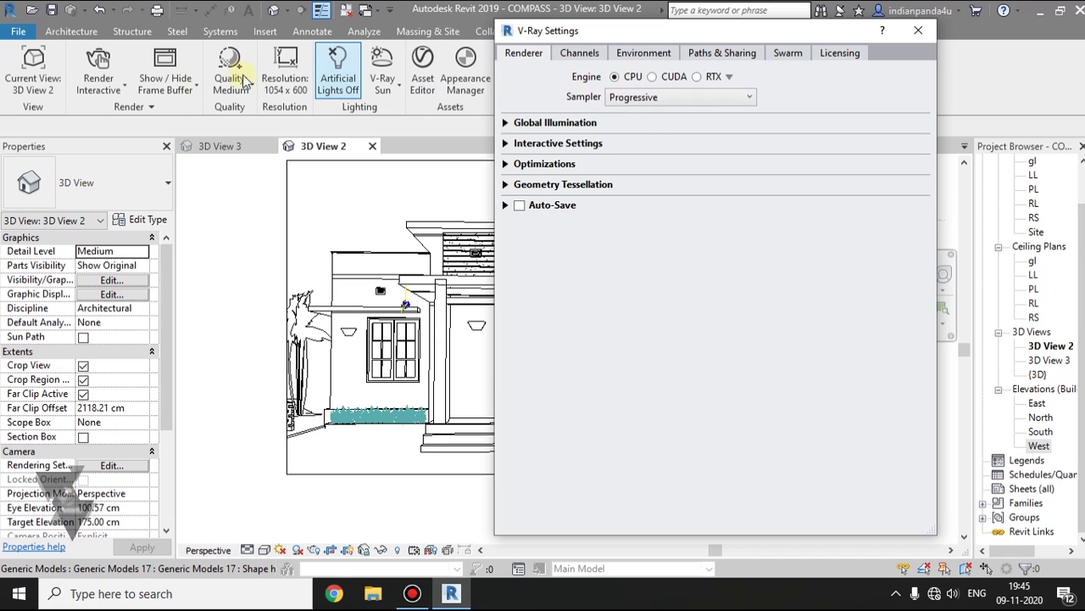
click(585, 54)
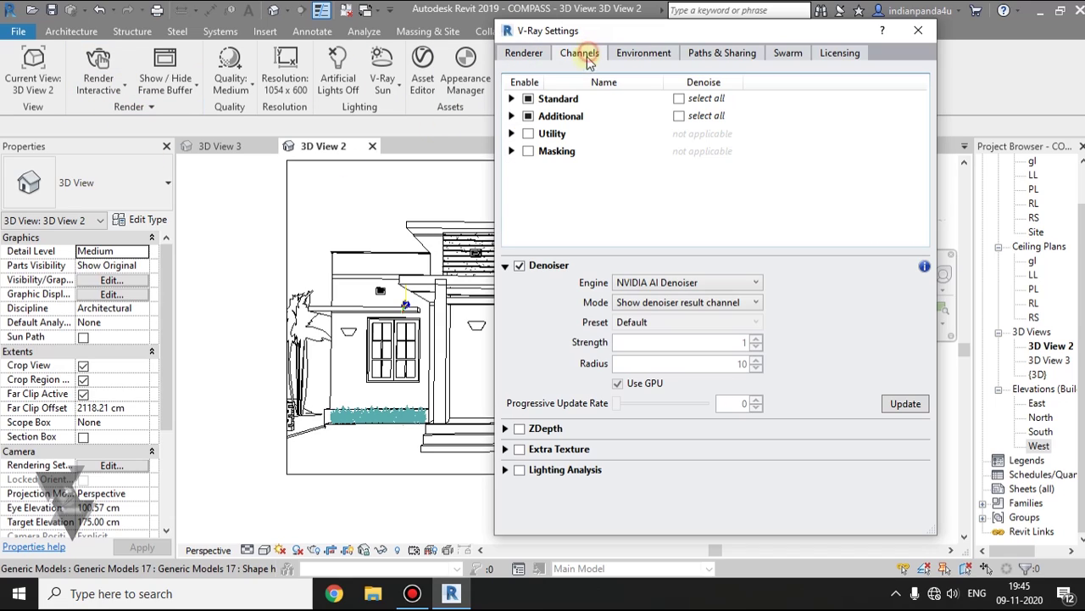
click(676, 284)
click(652, 316)
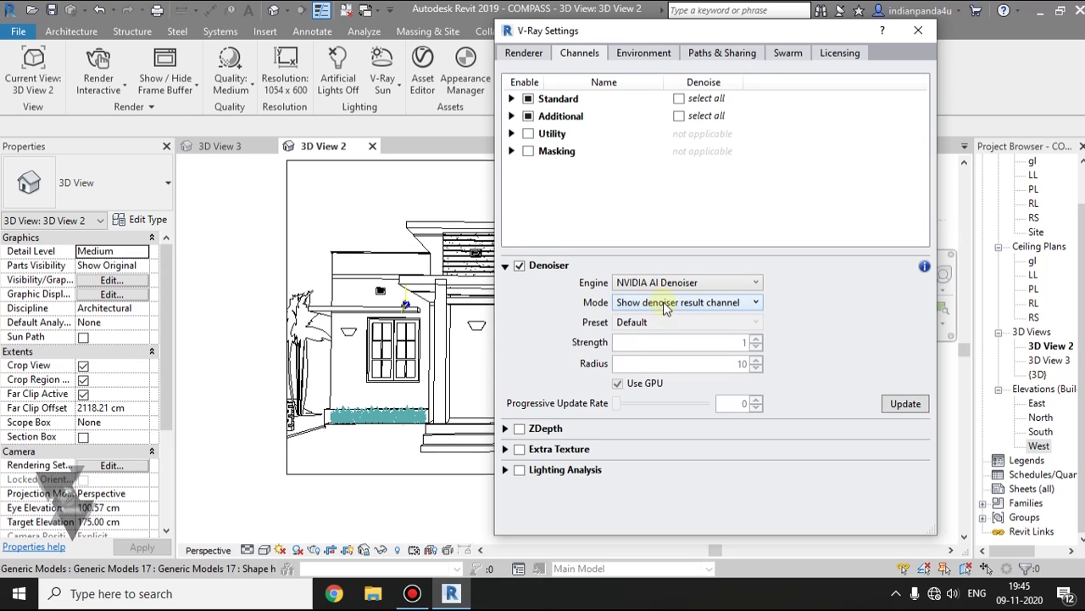
click(921, 34)
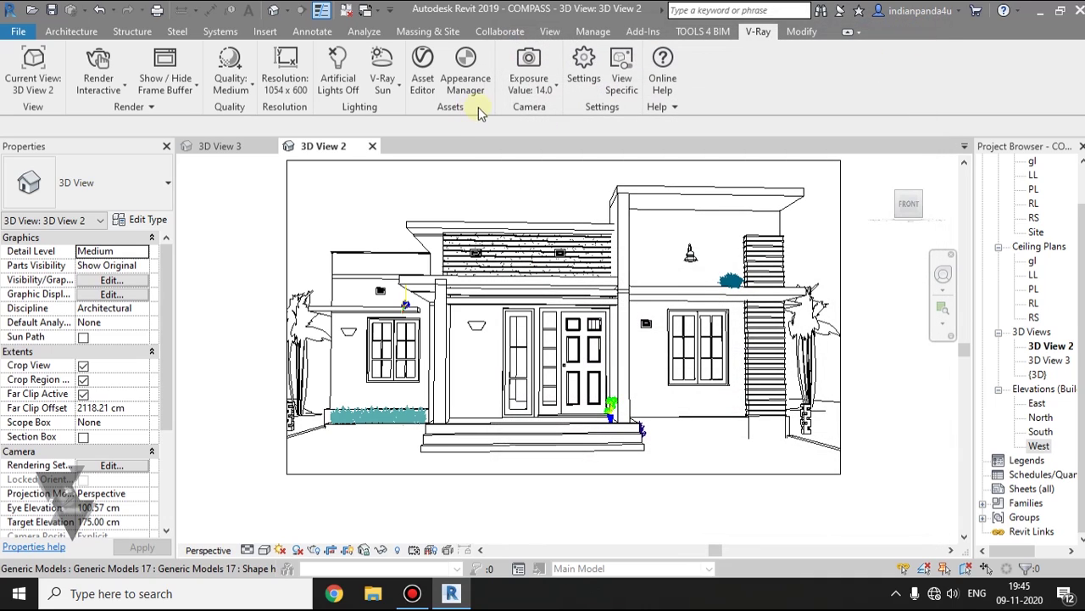
Step: Start an interactive V-Ray render of 3D View 2 and enlarge the image in the repositioned frame buffer
click(100, 84)
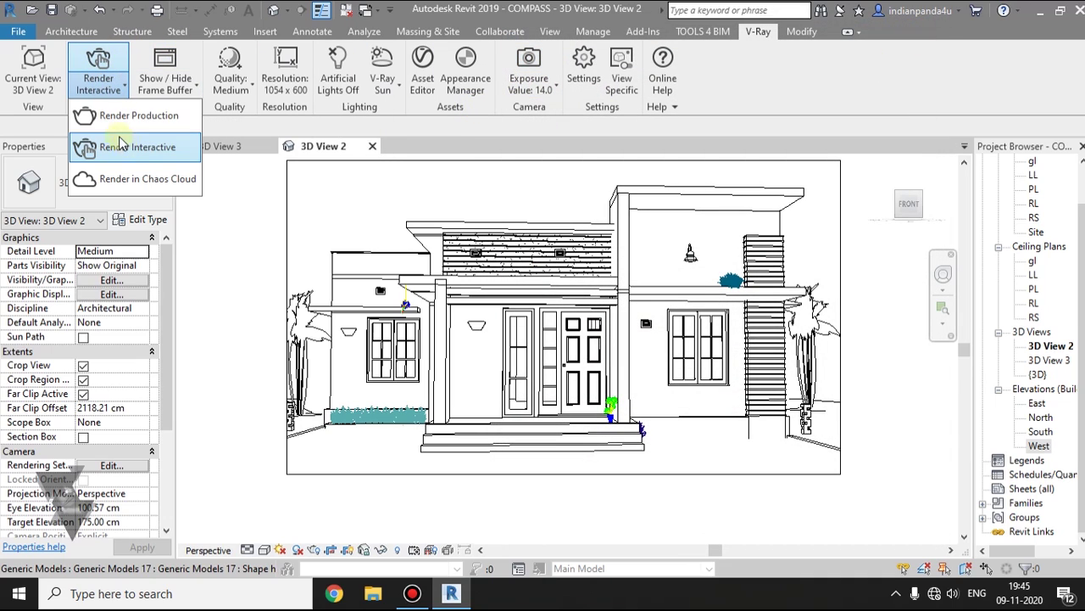
click(136, 147)
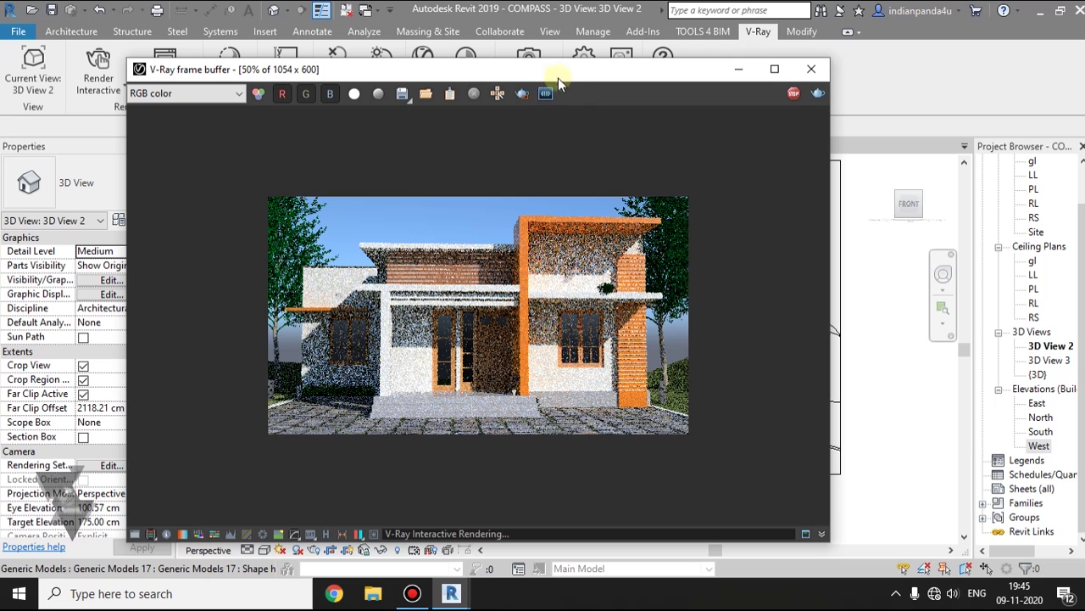
drag(558, 78, 548, 47)
double_click(544, 411)
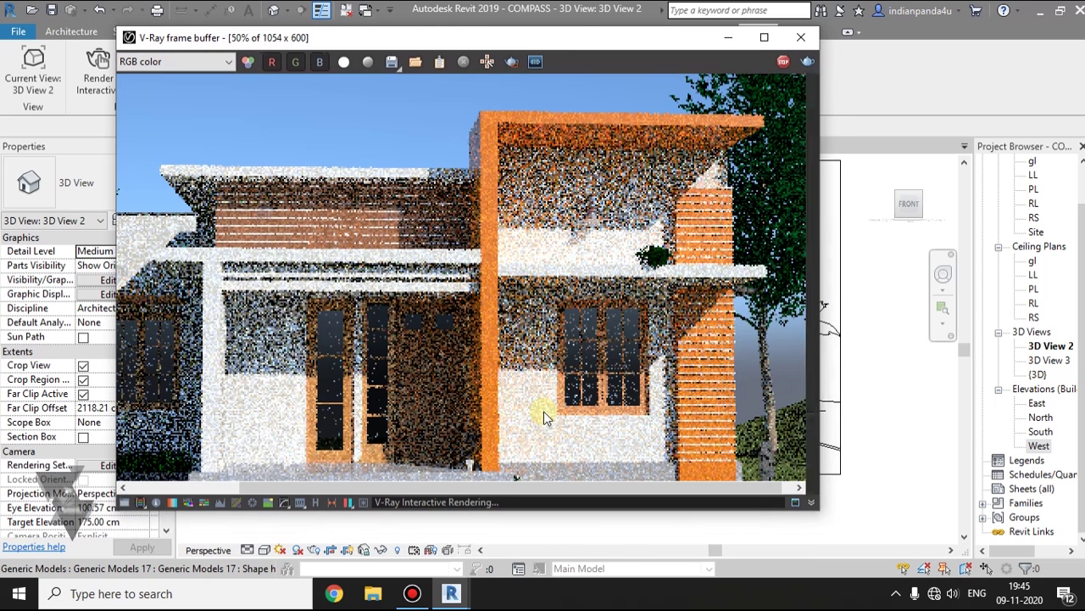
Step: Enlarge the frame buffer window and examine the interactive render of the house front both close up and as a whole image
scroll(543, 411, down, 1)
drag(820, 513, 922, 539)
double_click(629, 497)
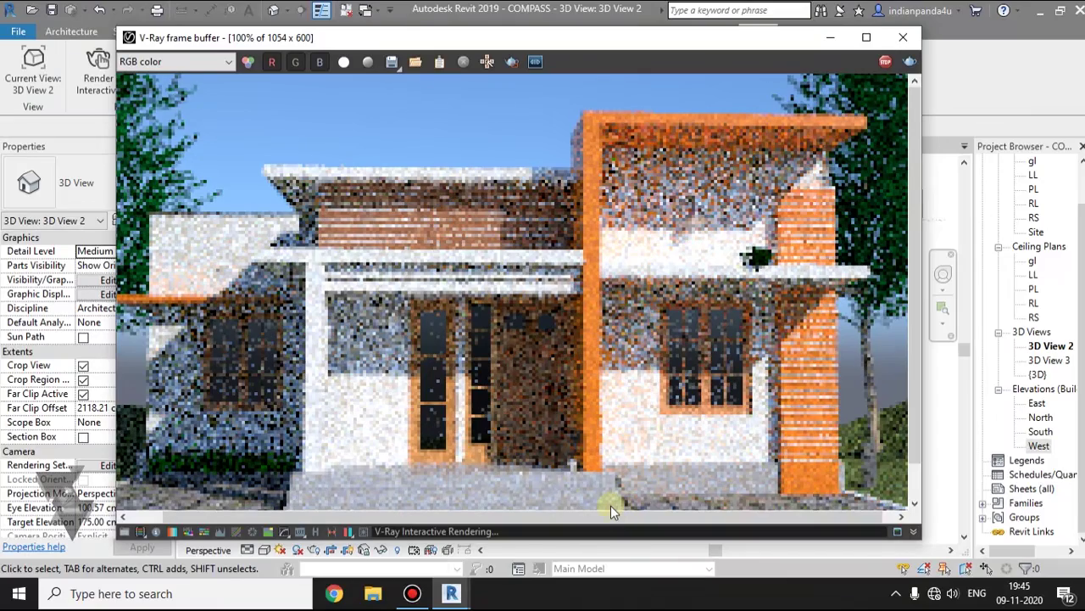
scroll(612, 509, down, 1)
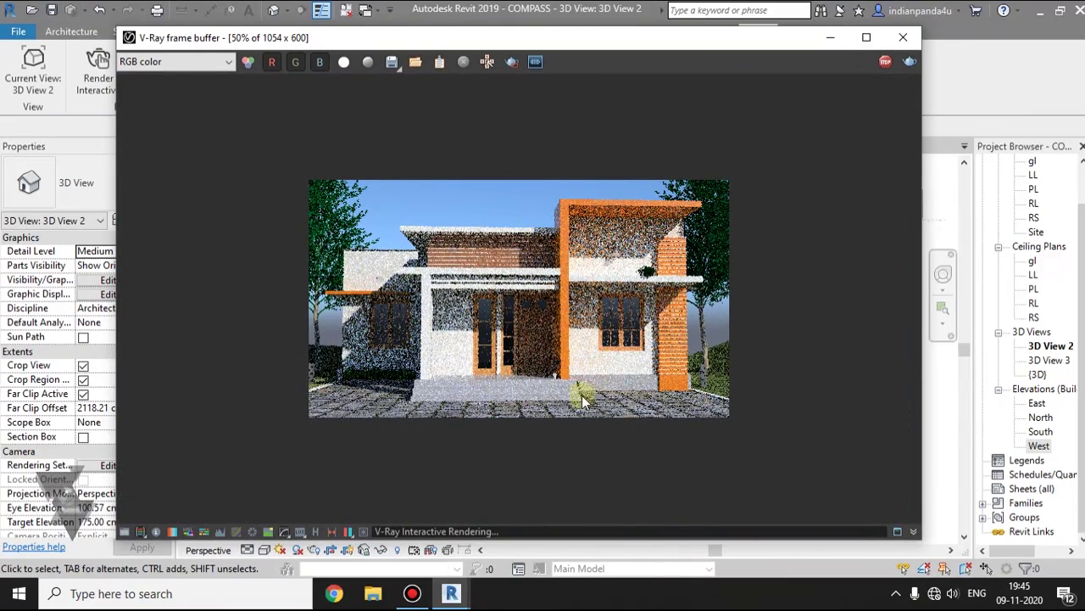
scroll(514, 416, up, 1)
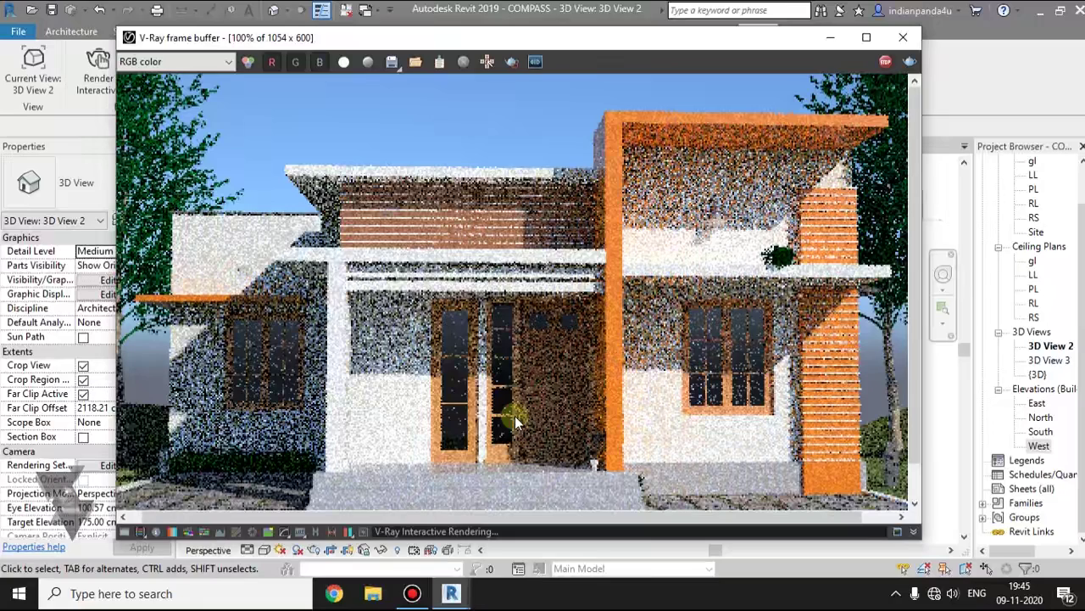
scroll(514, 415, down, 1)
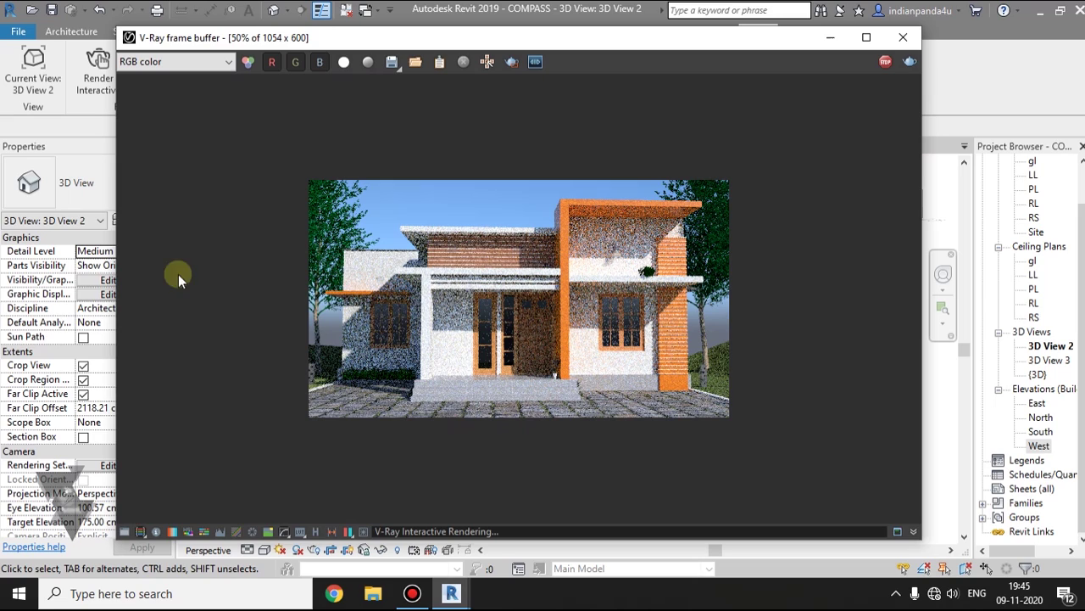
drag(548, 38, 578, 34)
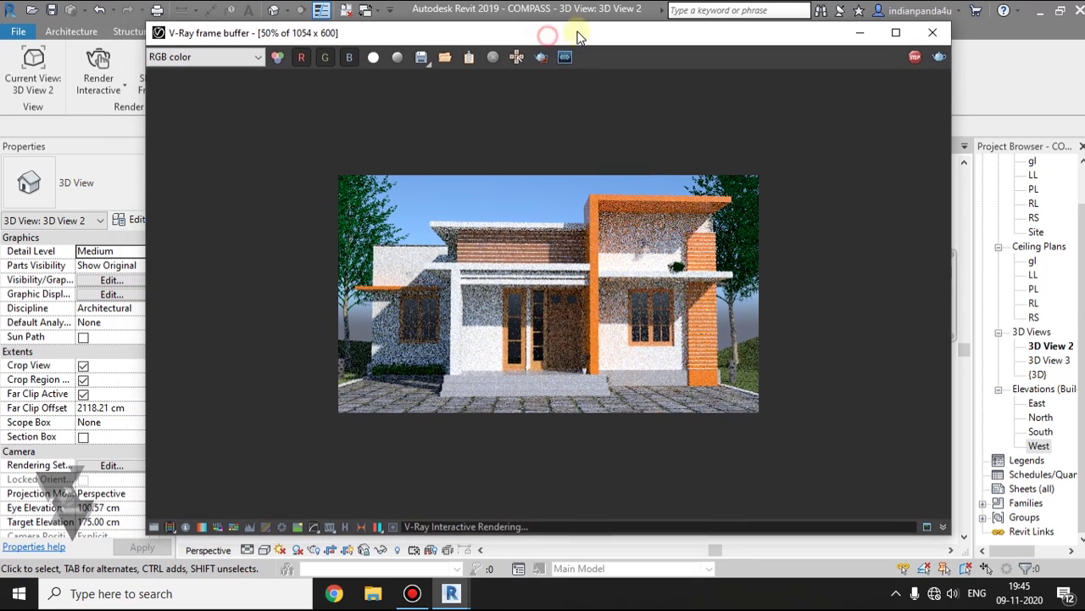
Step: Restrict rendering to a rectangular region around the lamp on the upper wall and inspect how the noise clears there
click(541, 56)
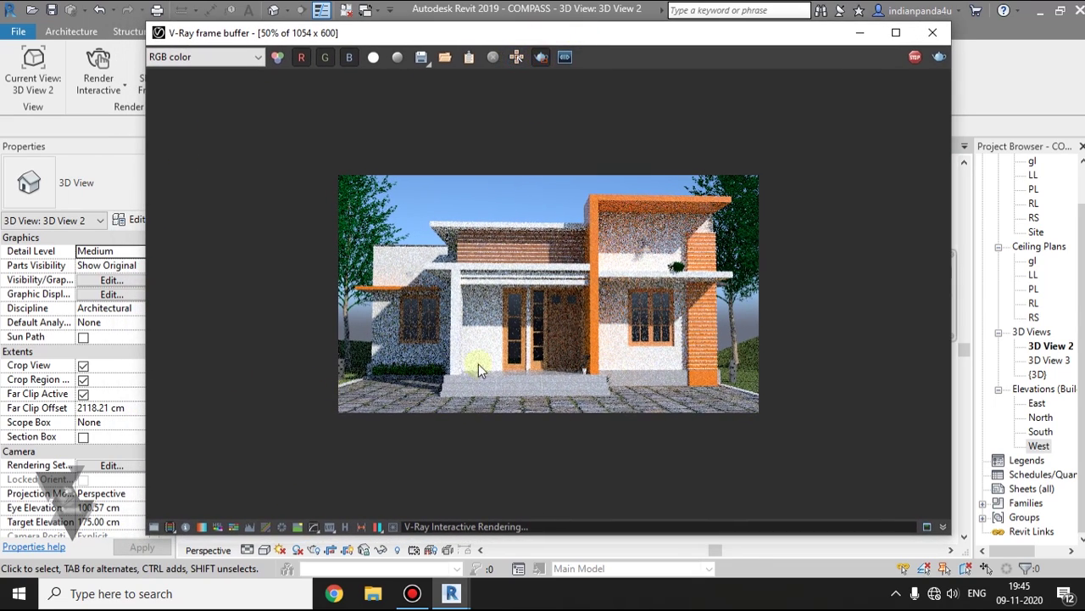
drag(714, 348, 758, 398)
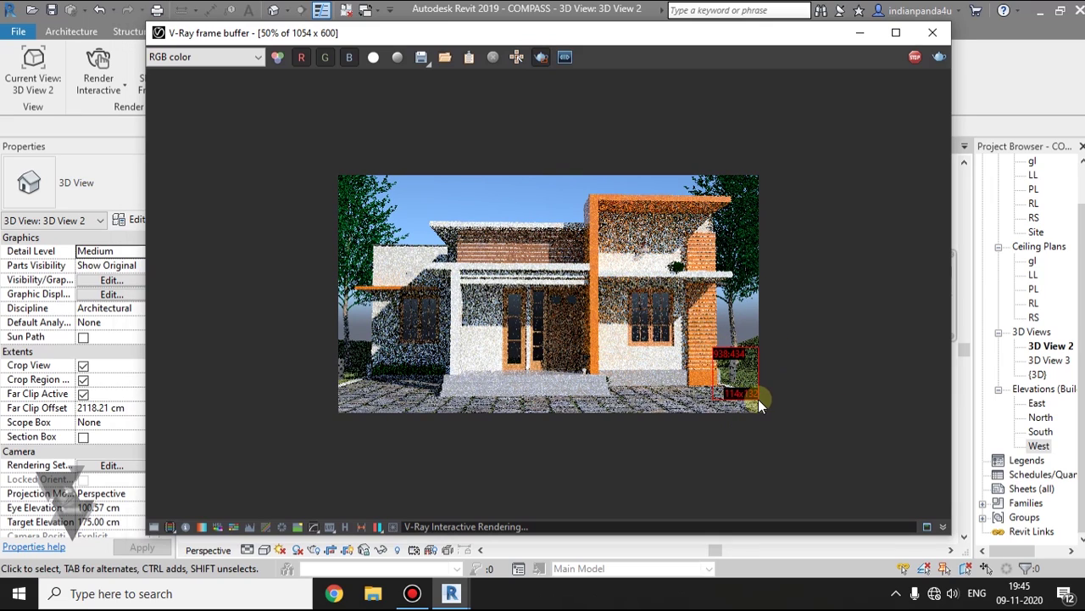
drag(625, 234, 676, 276)
scroll(667, 262, up, 1)
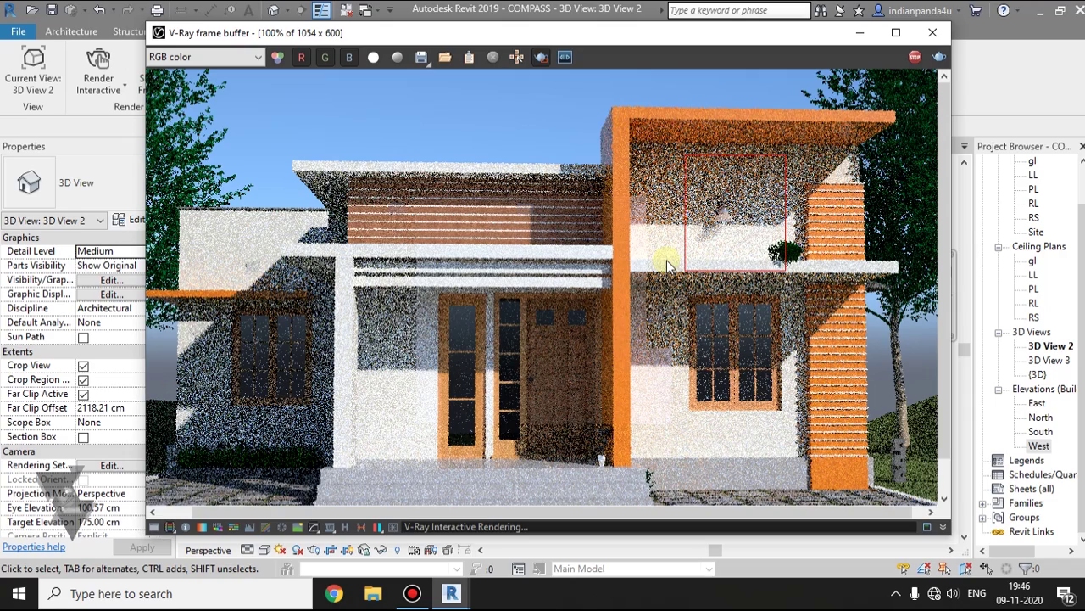
middle_drag(745, 227, 695, 329)
scroll(769, 231, up, 1)
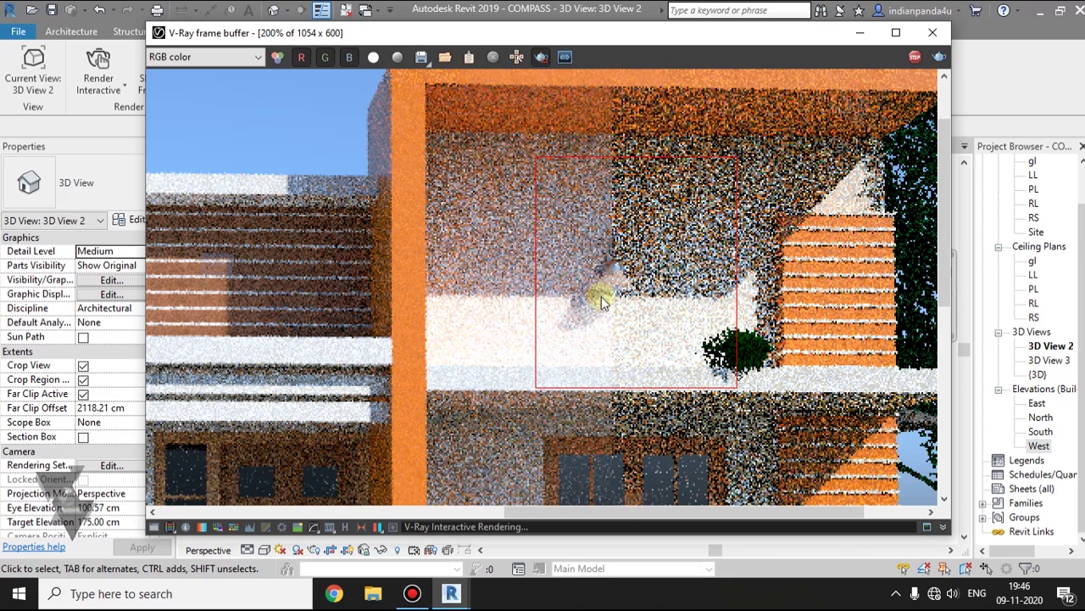
double_click(585, 320)
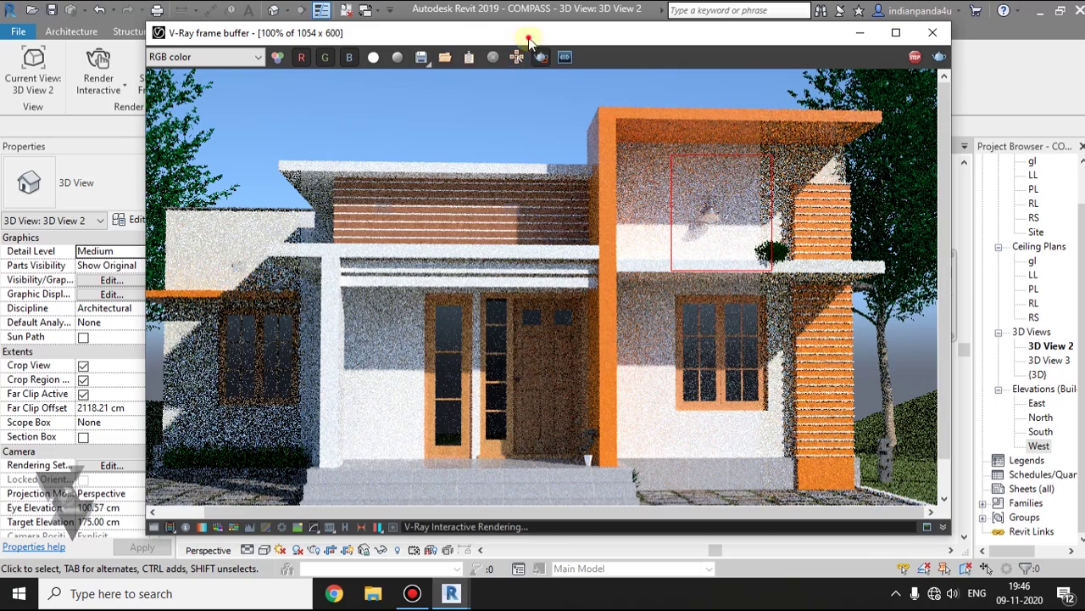
mouse_move(541, 38)
mouse_down()
mouse_move(541, 174)
mouse_move(540, 31)
mouse_up()
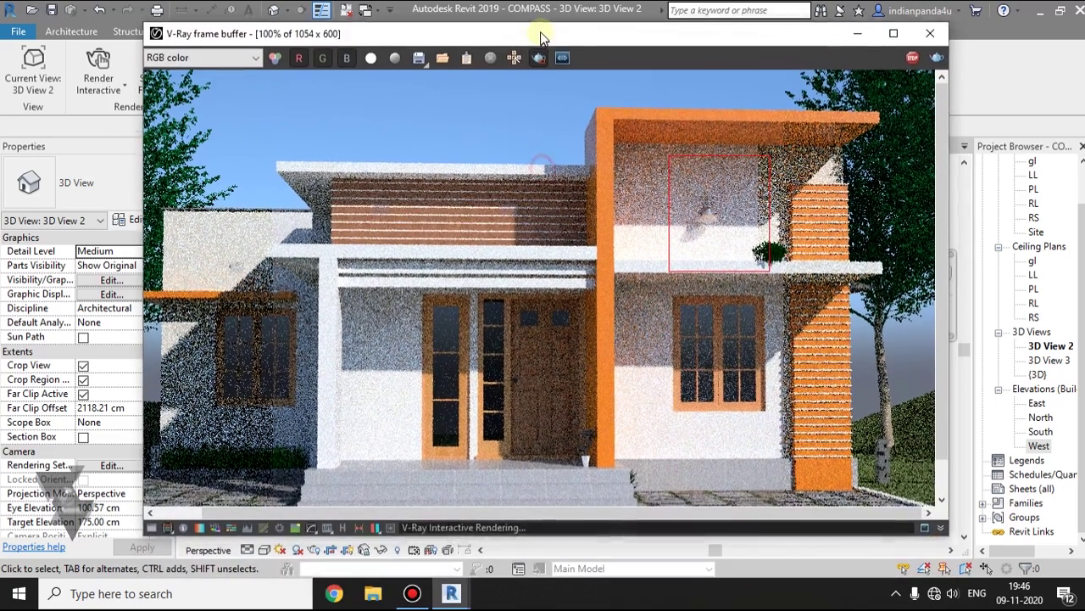
Step: Stop the interactive render and dismiss the V-Ray rendering progress window
scroll(545, 237, down, 1)
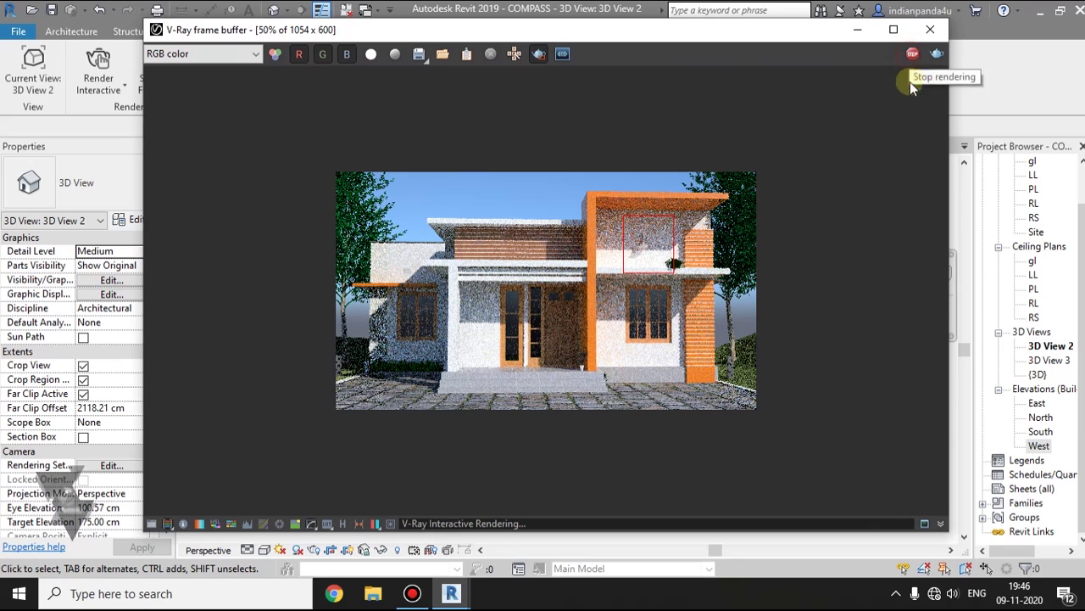
click(912, 56)
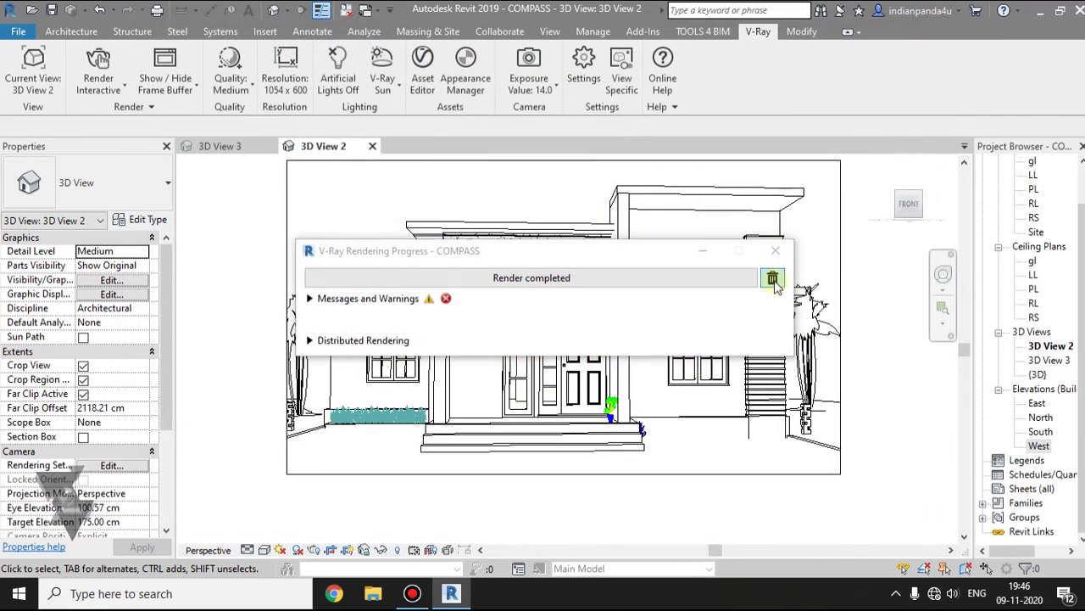
click(775, 250)
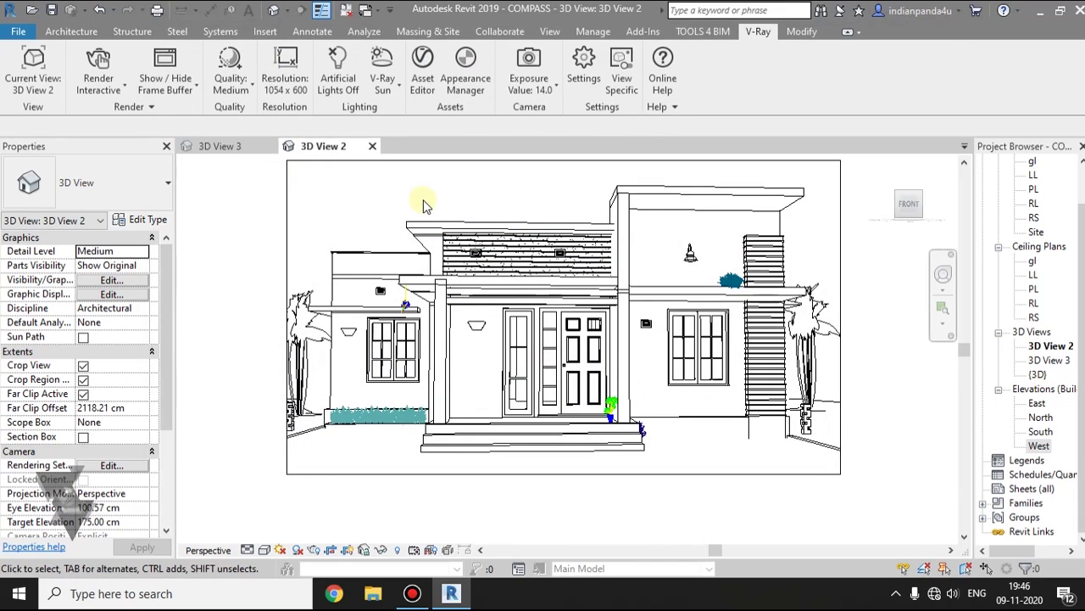
Step: Turn the artificial lights on and set the V-Ray light type to No Light
click(335, 71)
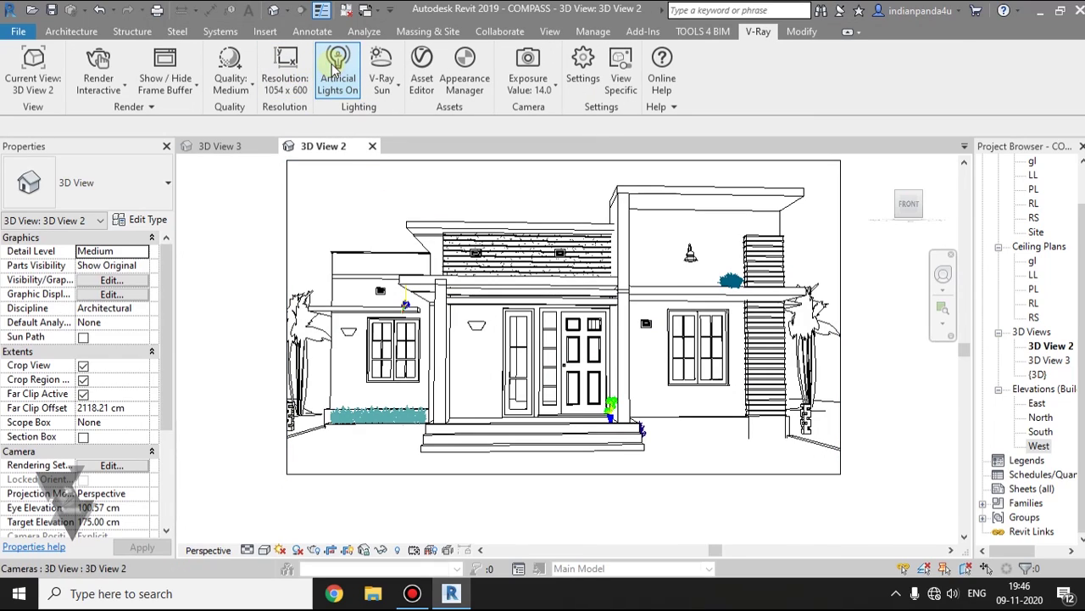
click(379, 58)
drag(591, 212, 621, 120)
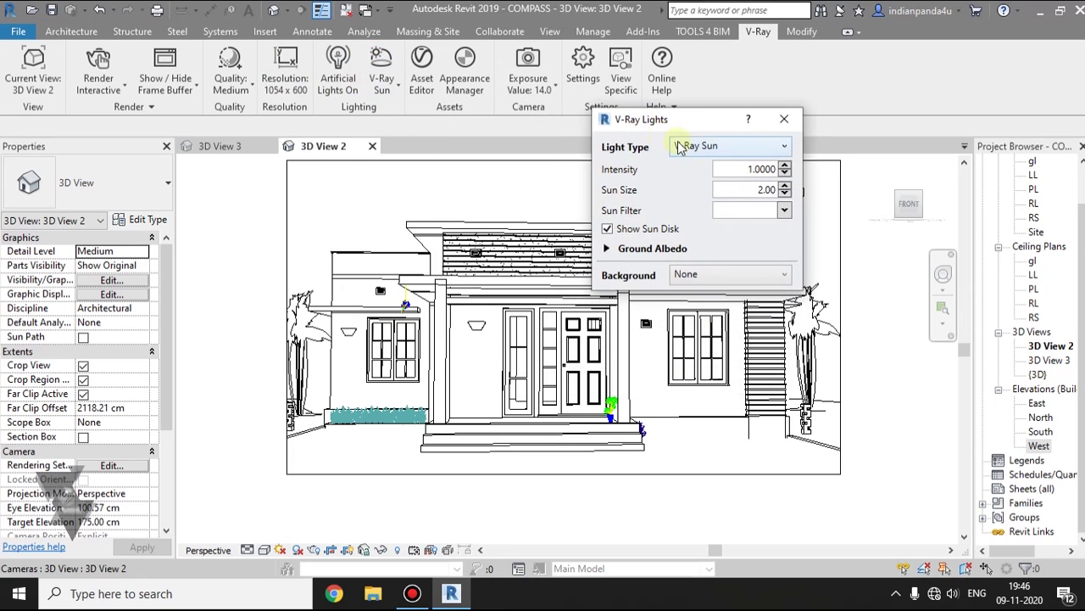
click(679, 147)
click(693, 197)
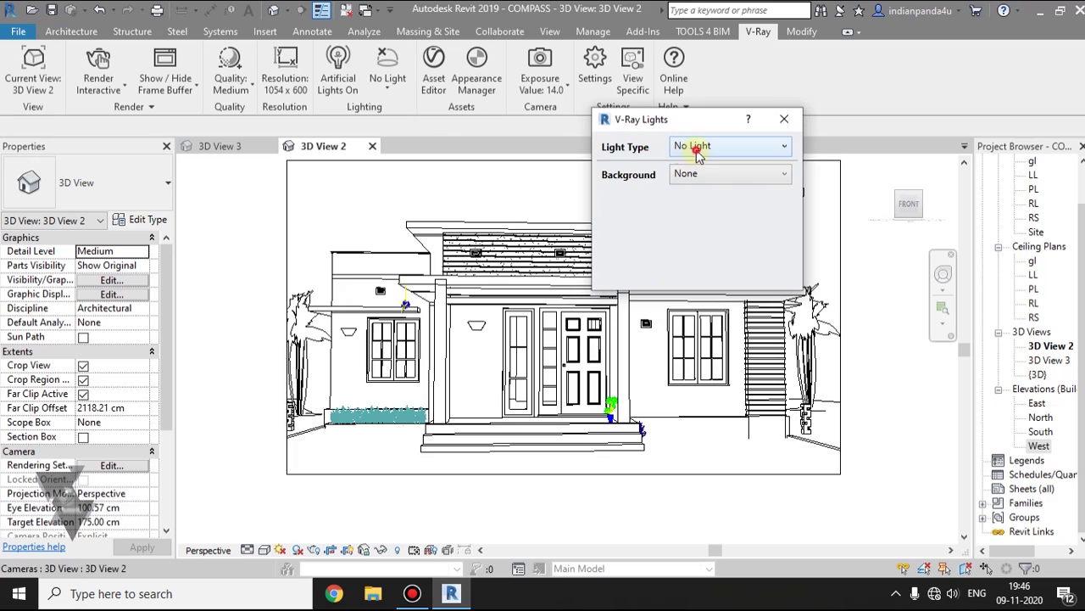
Step: Try the Dome Light type and view its HDR image preview, then return the light type to No Light and close the light settings
click(695, 148)
click(695, 180)
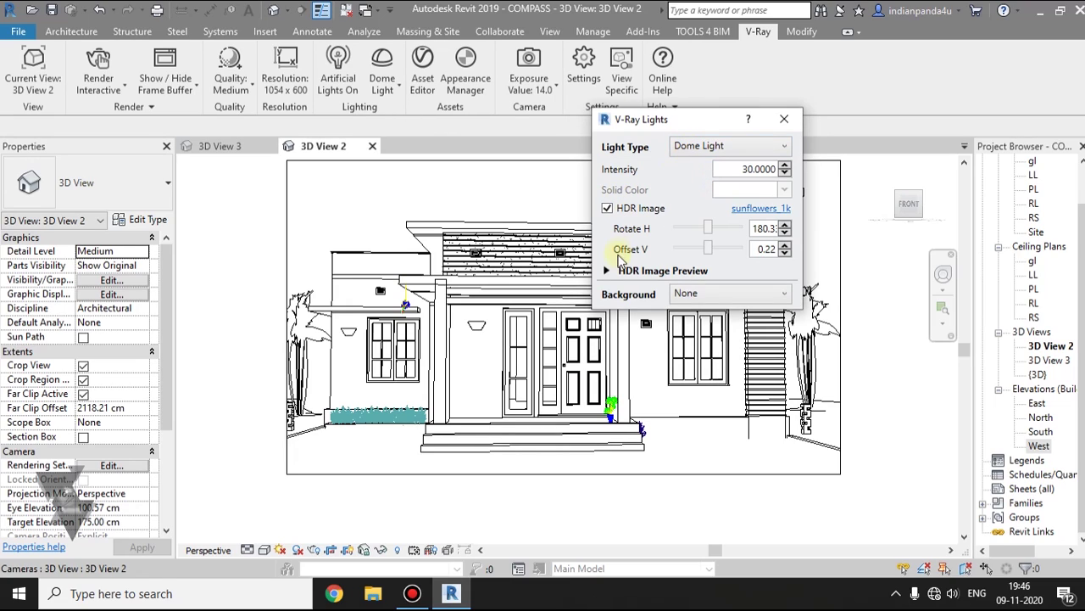
click(606, 271)
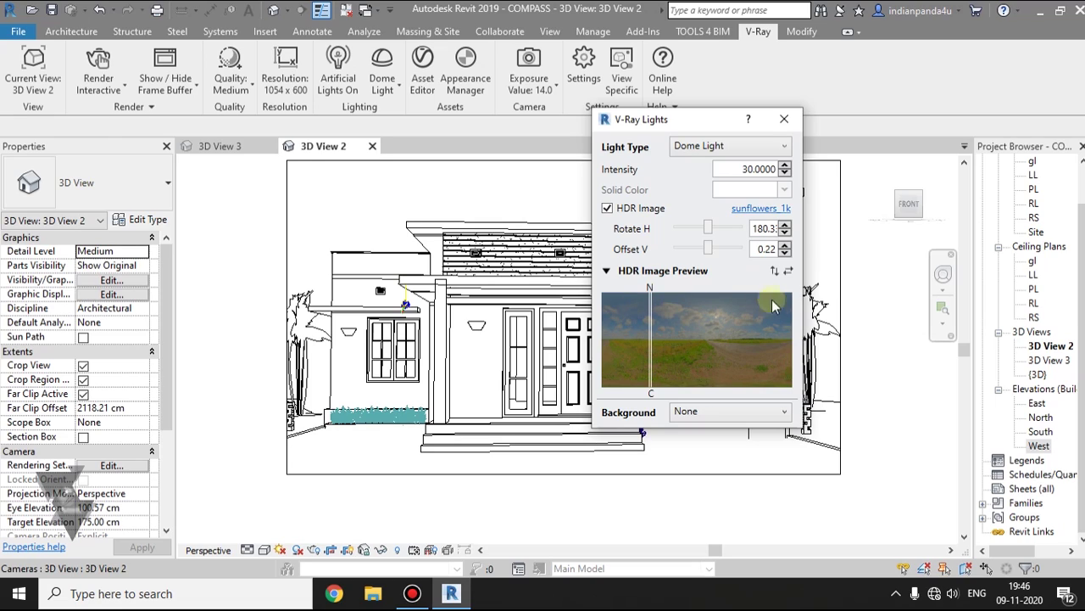
click(608, 271)
click(713, 146)
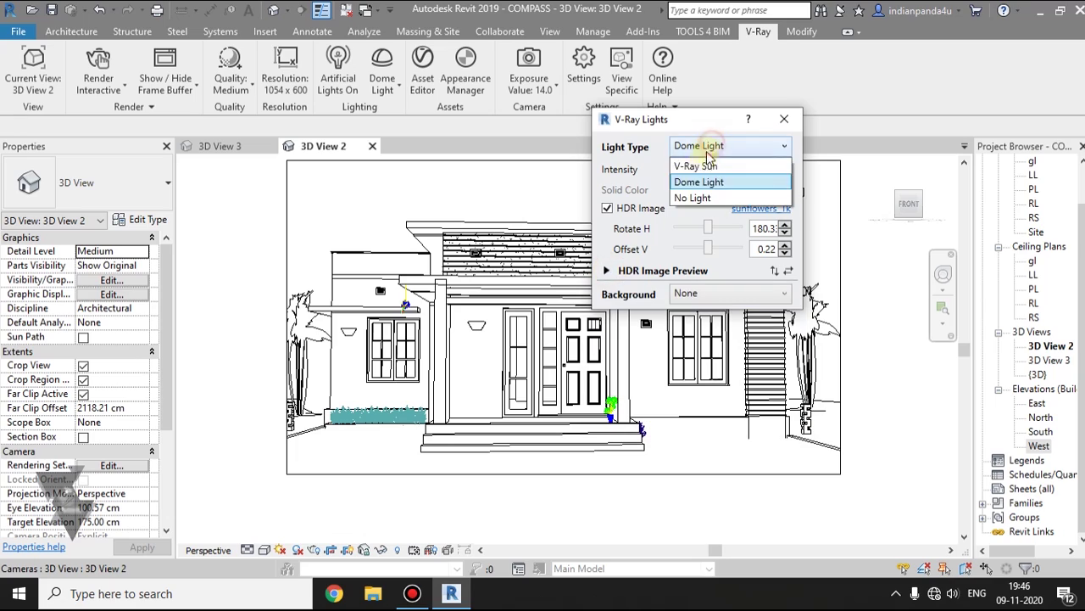
click(697, 198)
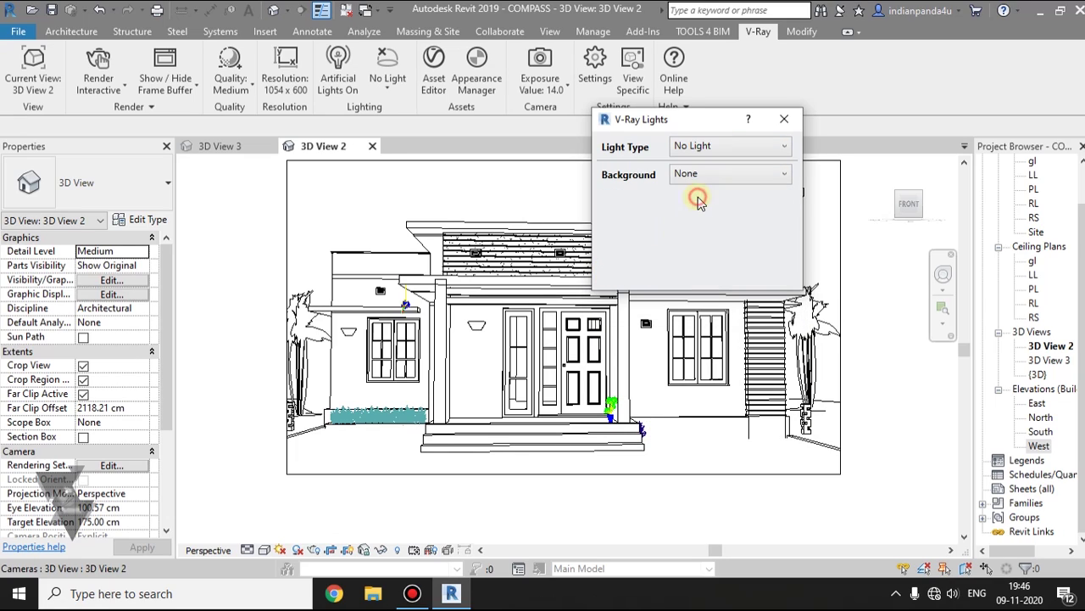
click(784, 119)
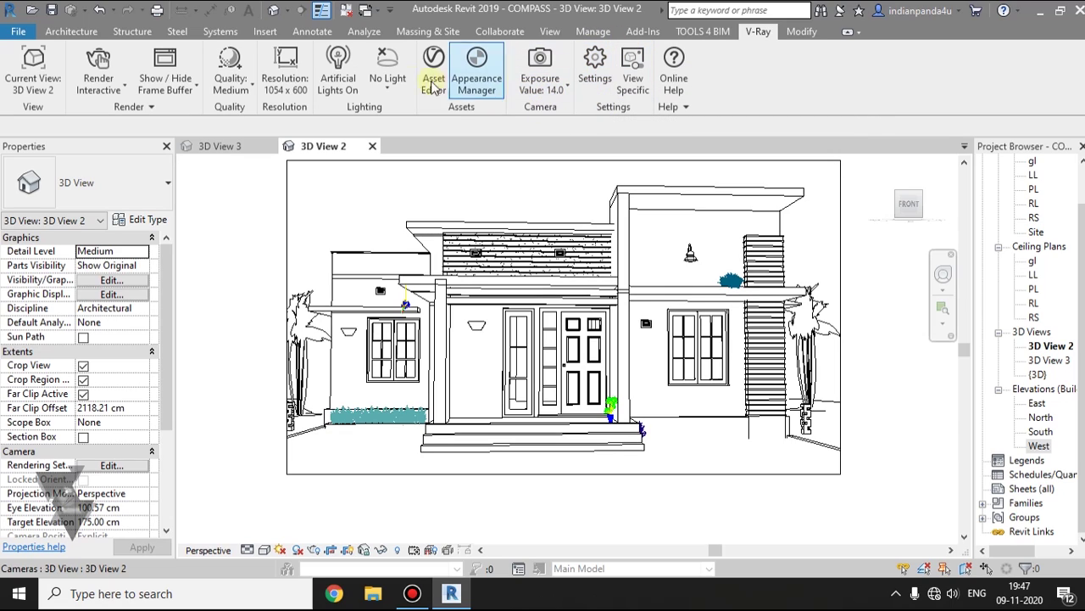
Step: Start an interactive render of 3D View 2, turn off region rendering, shrink the frame buffer and restart the render for the full image
click(85, 58)
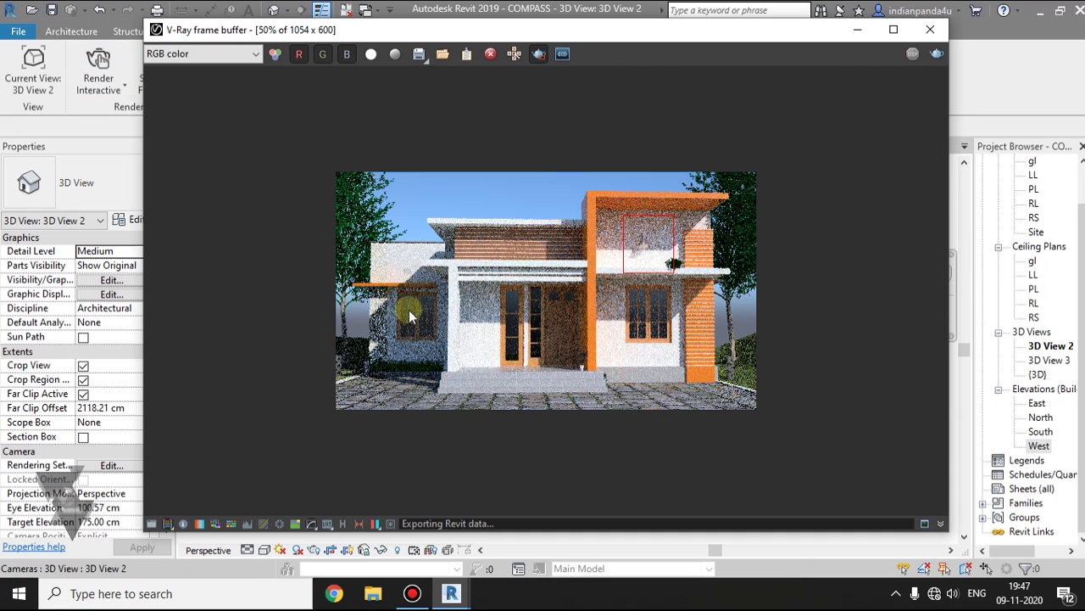
drag(580, 227, 712, 341)
click(538, 55)
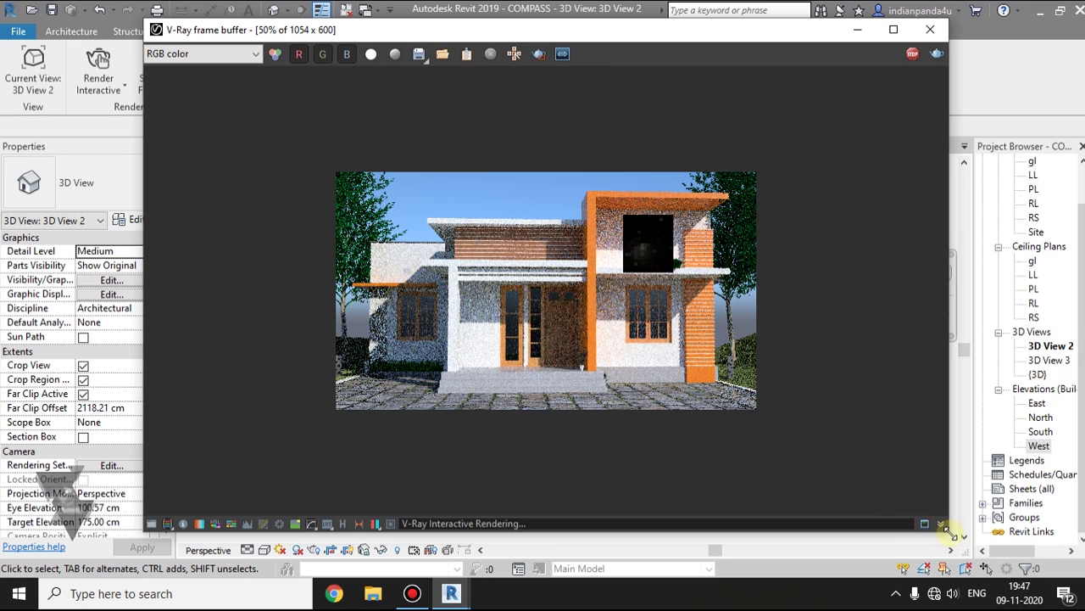
drag(946, 536, 620, 464)
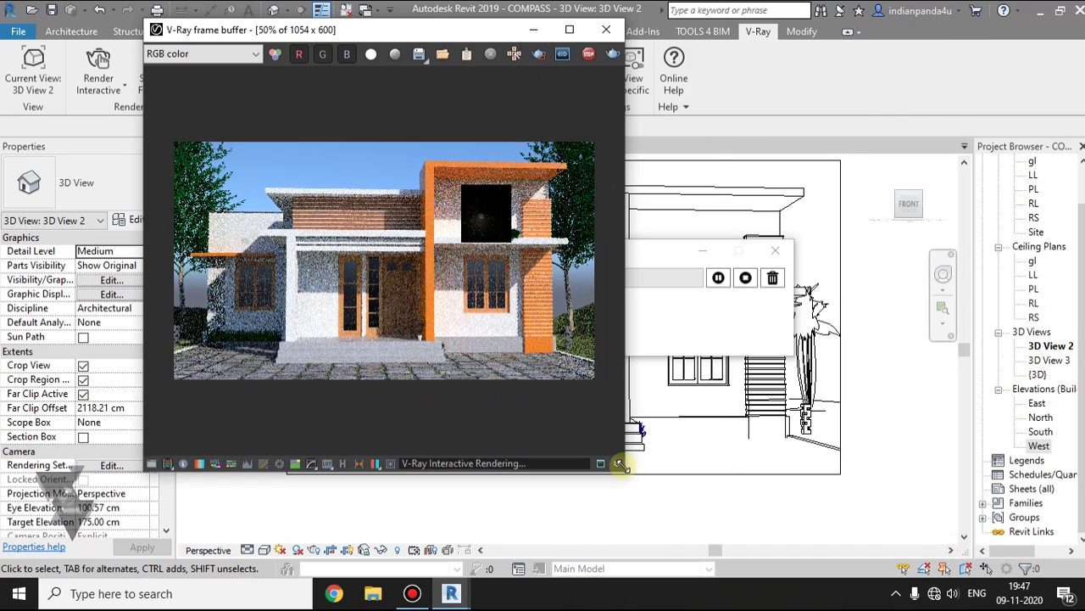
click(610, 53)
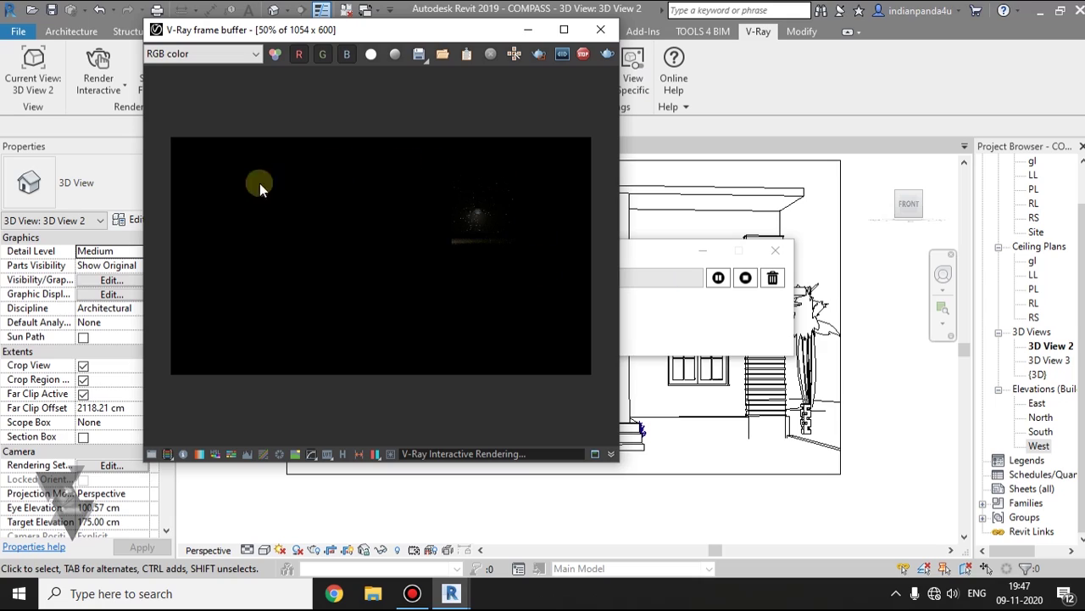
Step: Inspect the artificially lit render, then move and shorten the frame buffer so the camera exposure controls are accessible
drag(459, 36, 406, 54)
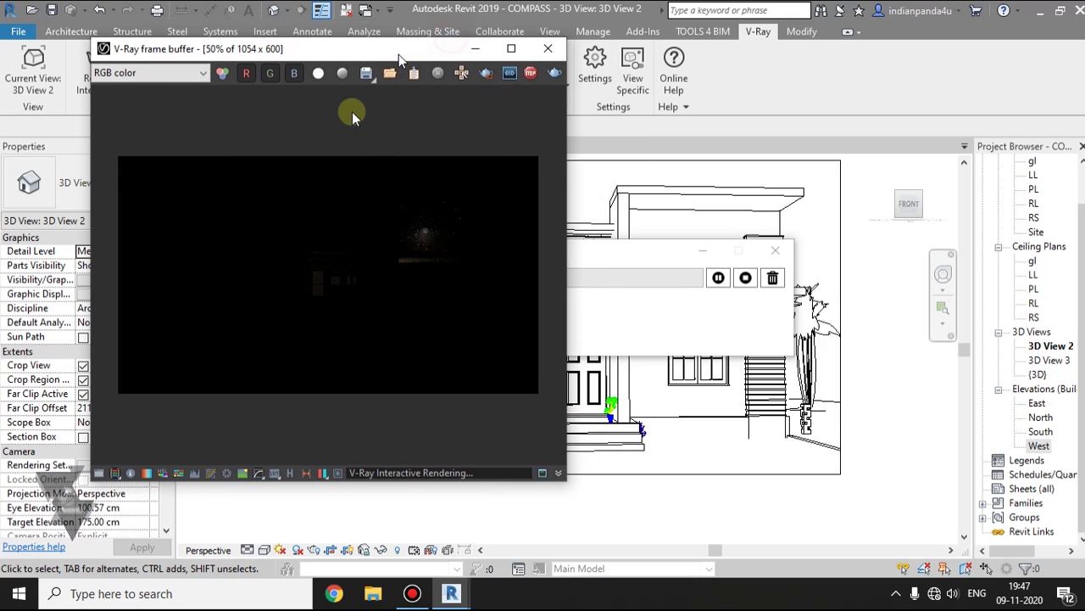
scroll(301, 307, up, 2)
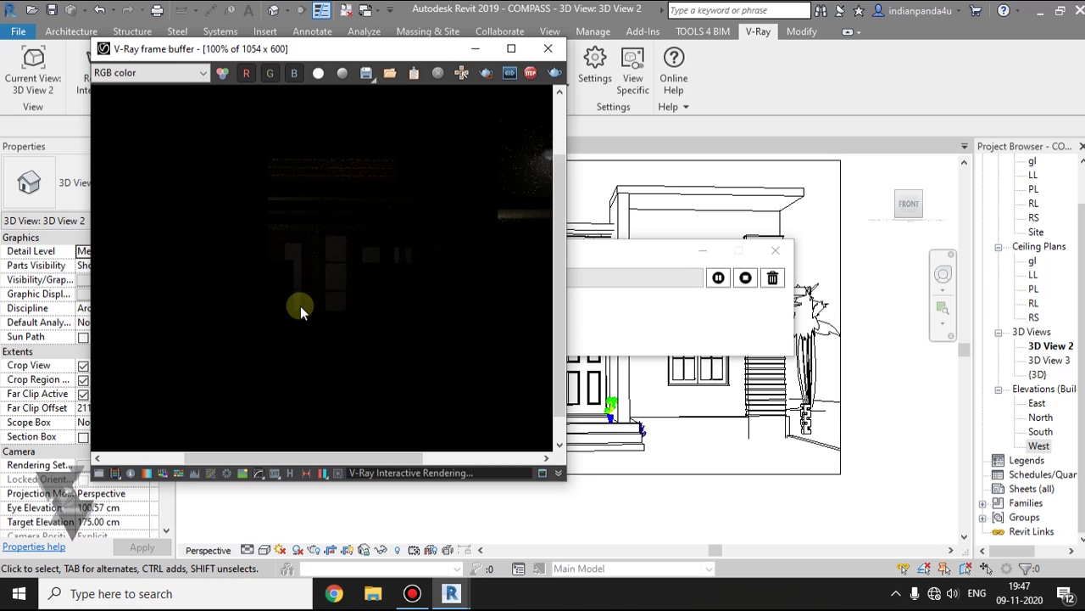
scroll(365, 288, down, 2)
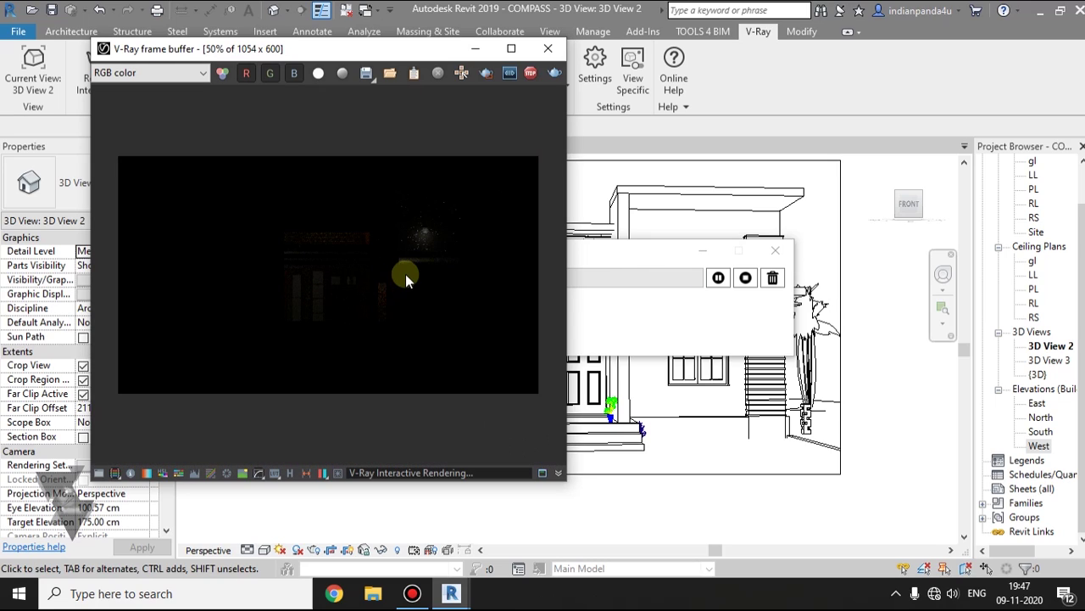
drag(273, 48, 254, 52)
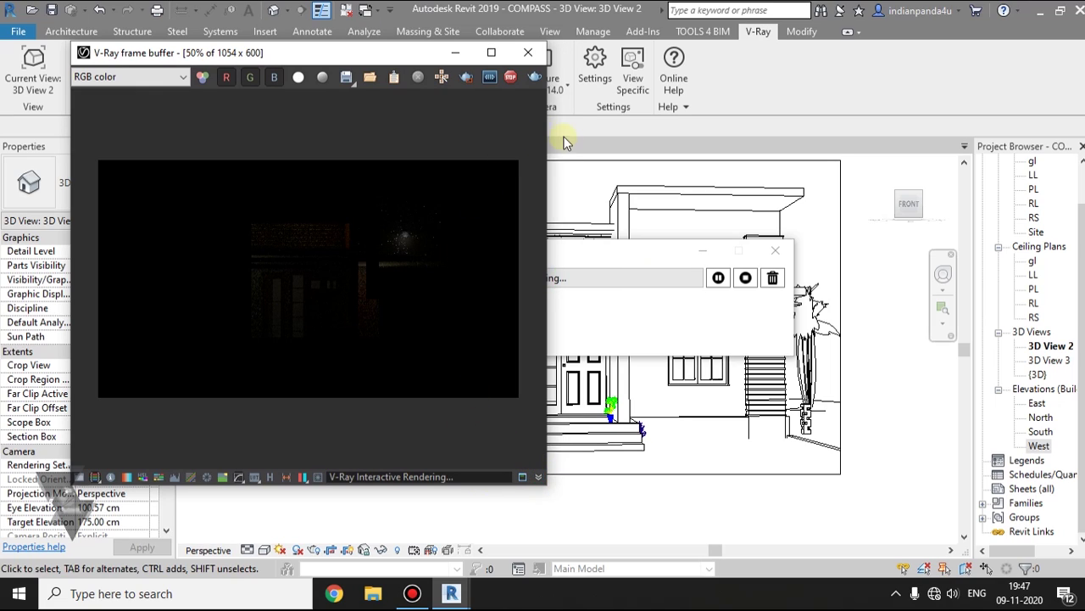
drag(310, 48, 246, 47)
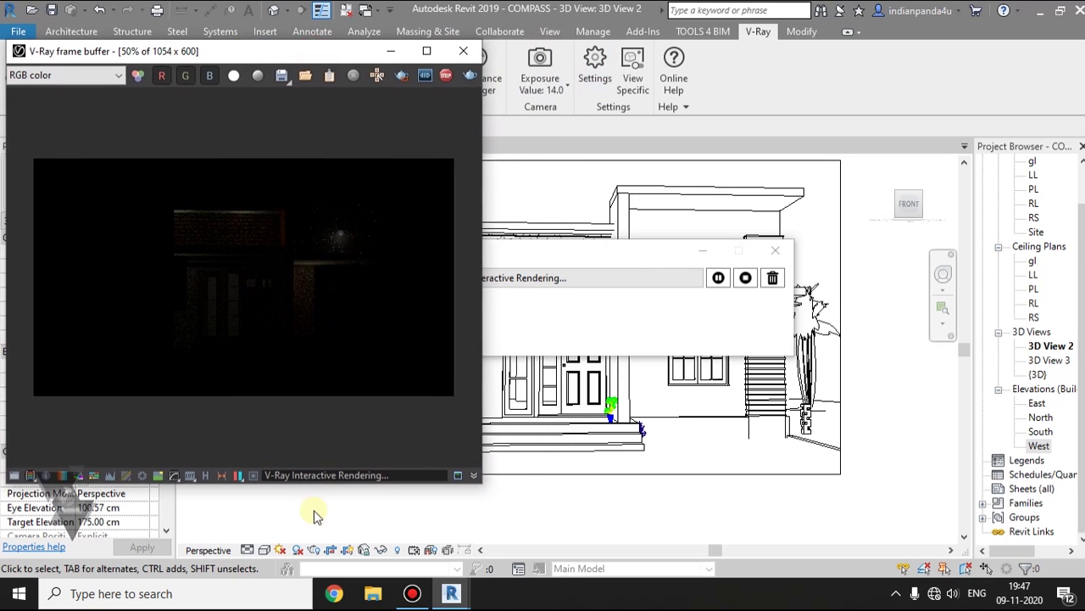
drag(305, 485, 297, 363)
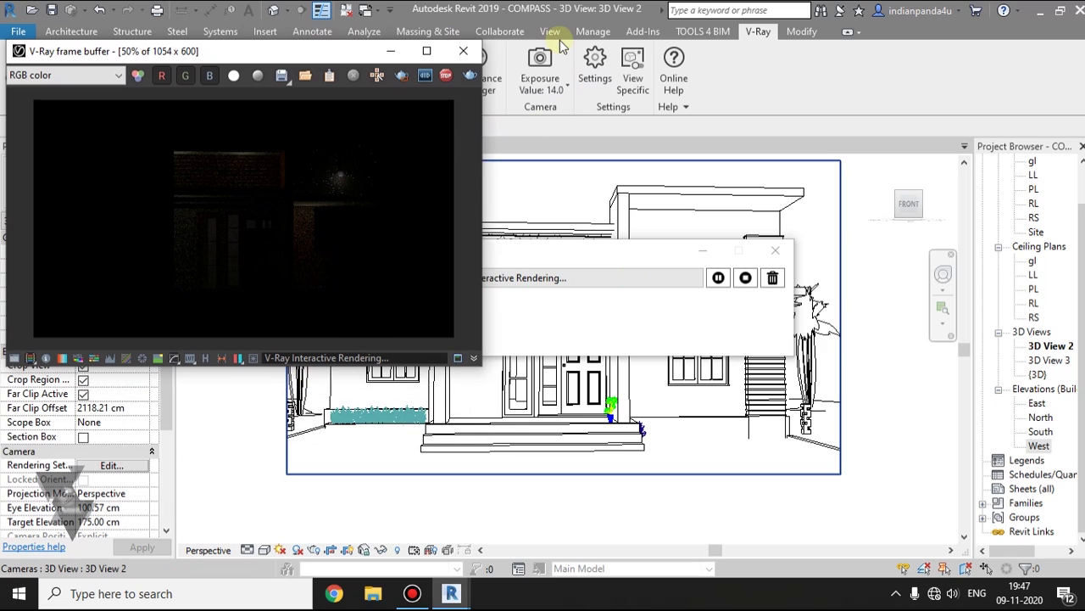
Step: Set the V-Ray camera exposure value (EV) to 9
click(537, 61)
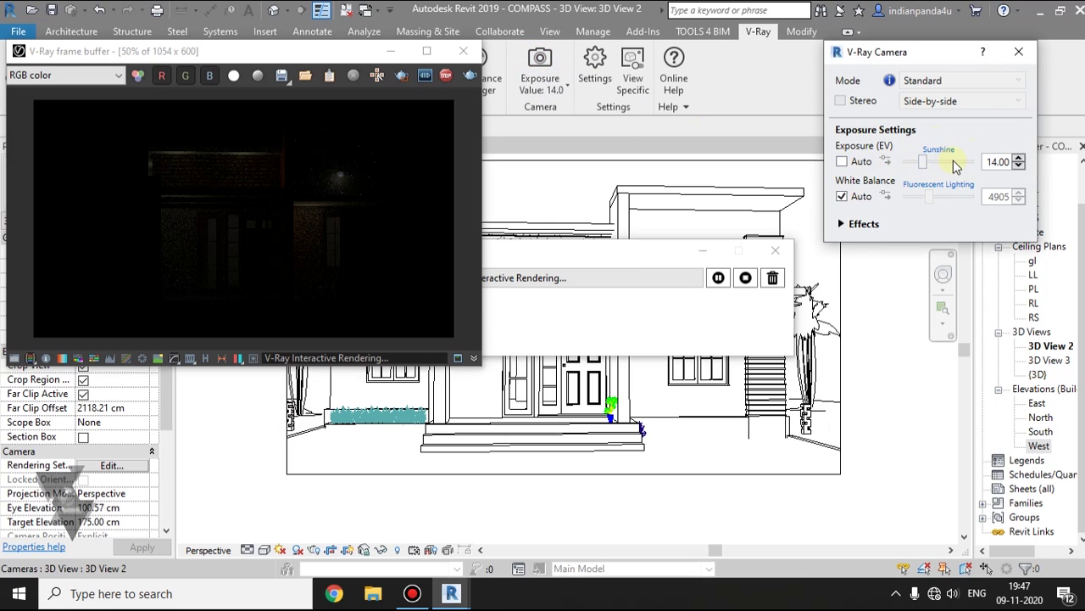
click(998, 162)
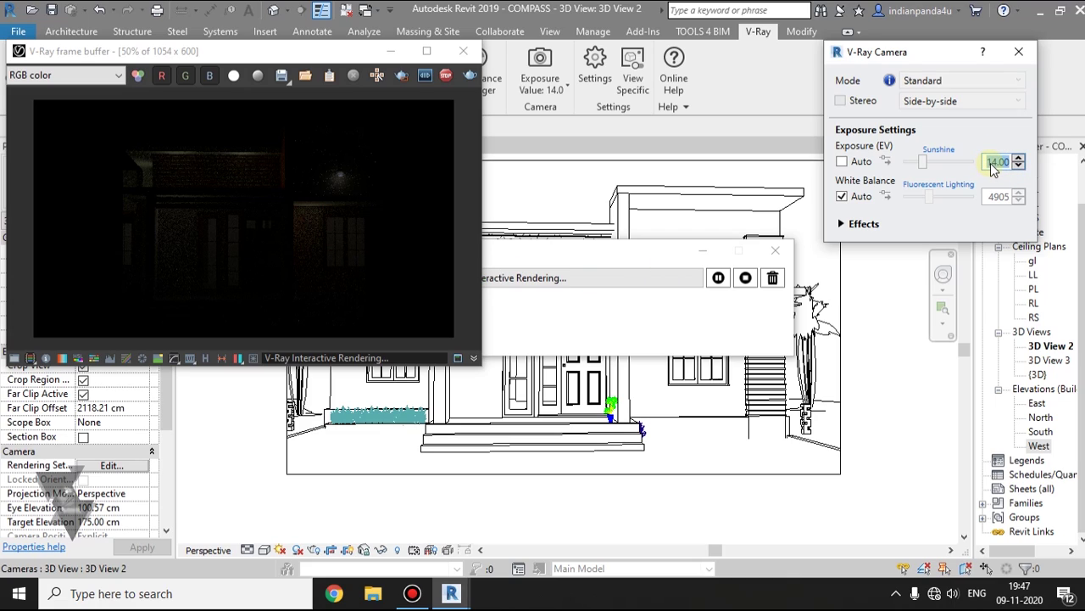
text(9)
key(Return)
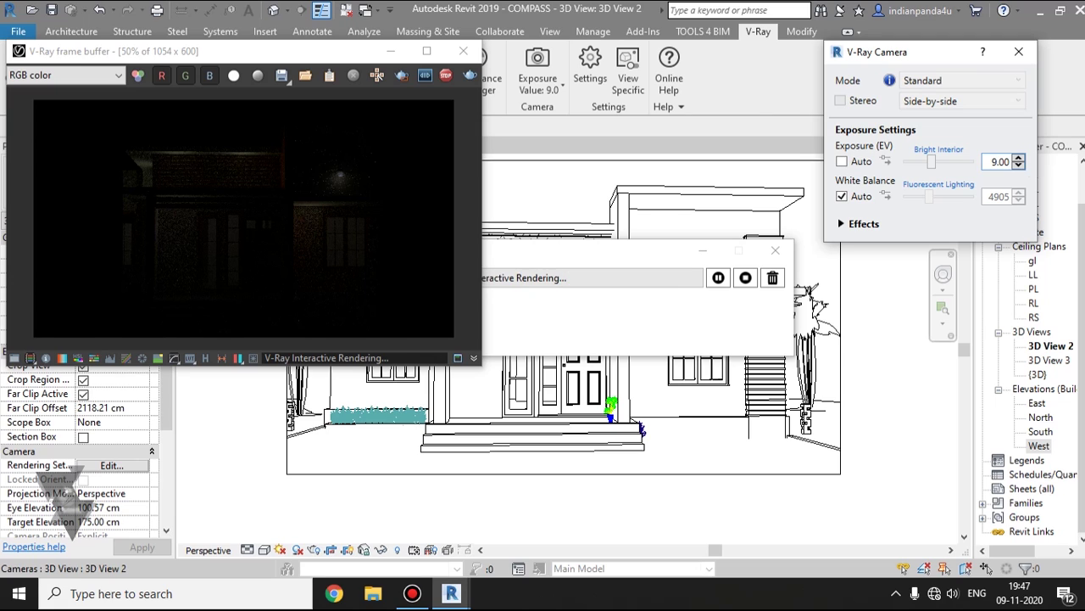
Step: Reposition and enlarge the V-Ray frame buffer, then inspect the night render at EV 9 close up and in full
drag(224, 53, 301, 51)
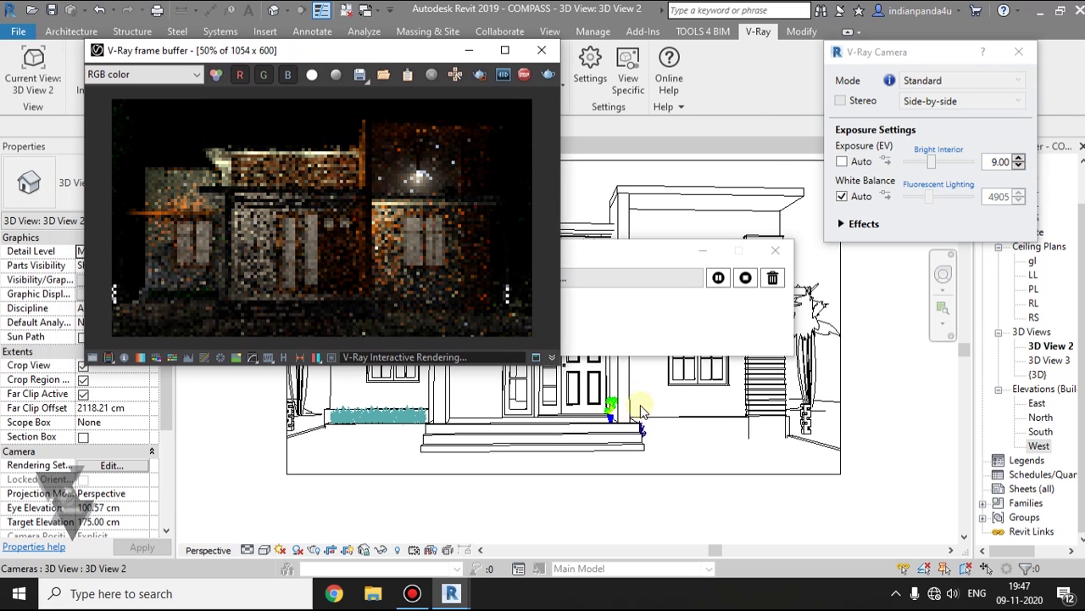
drag(557, 363, 637, 443)
double_click(424, 352)
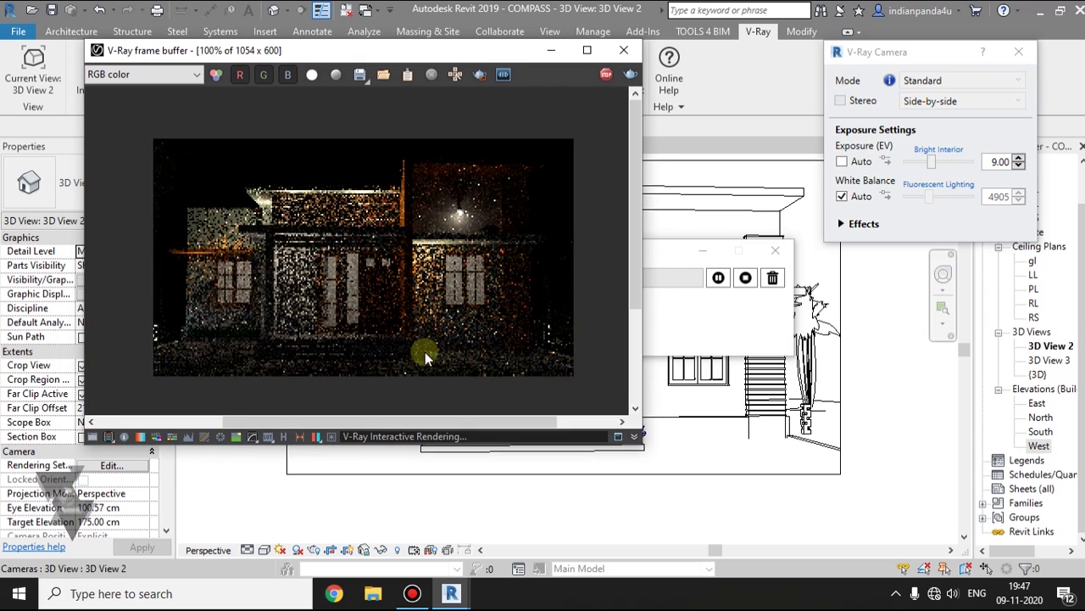
scroll(413, 351, down, 1)
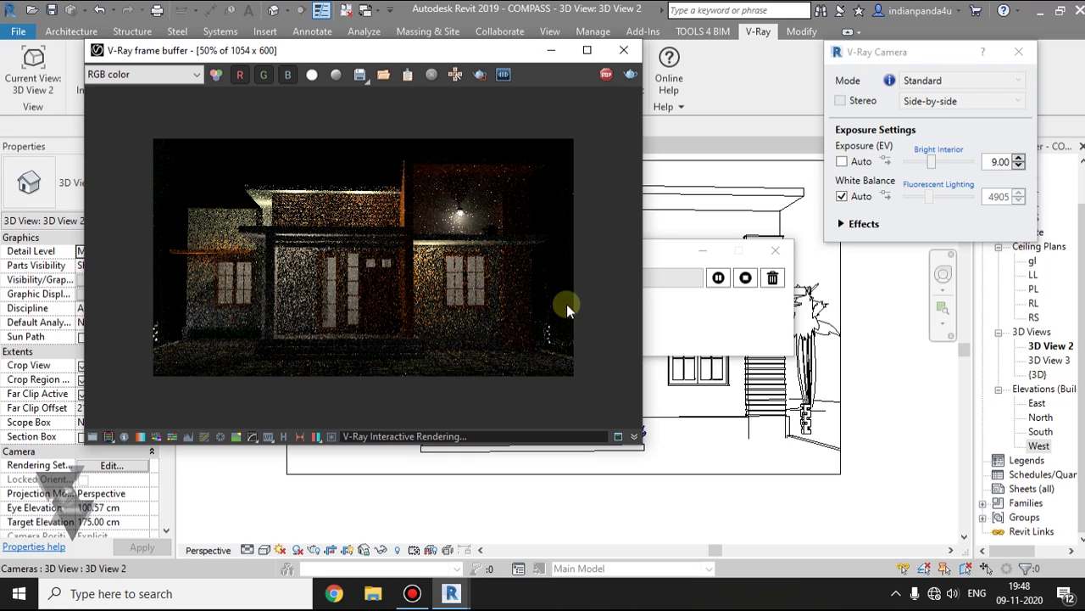
Step: Lower the V-Ray camera exposure value (EV) to 6
click(1020, 166)
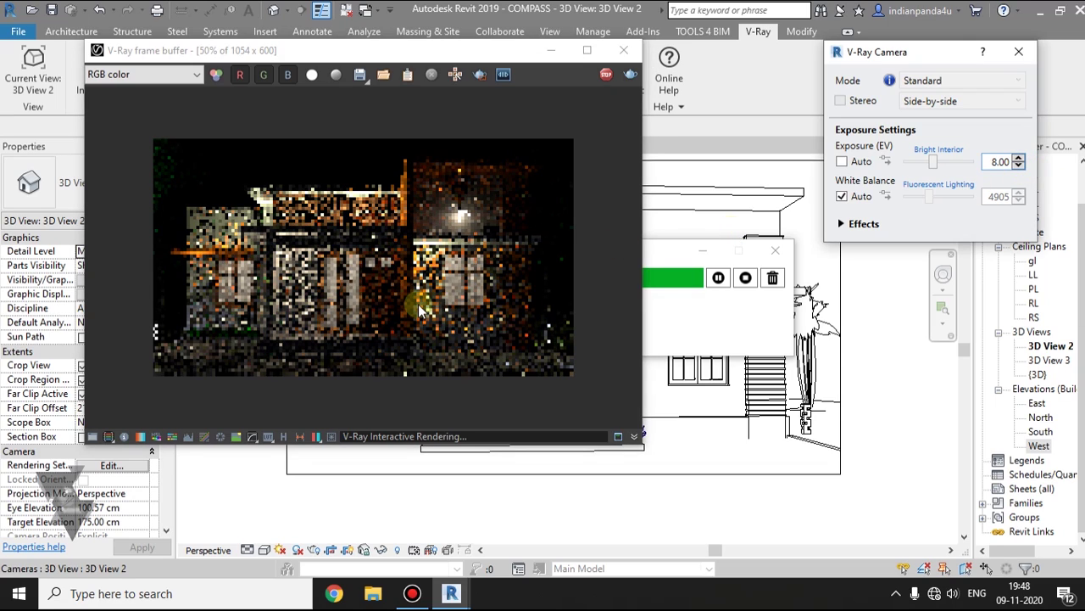
click(1019, 165)
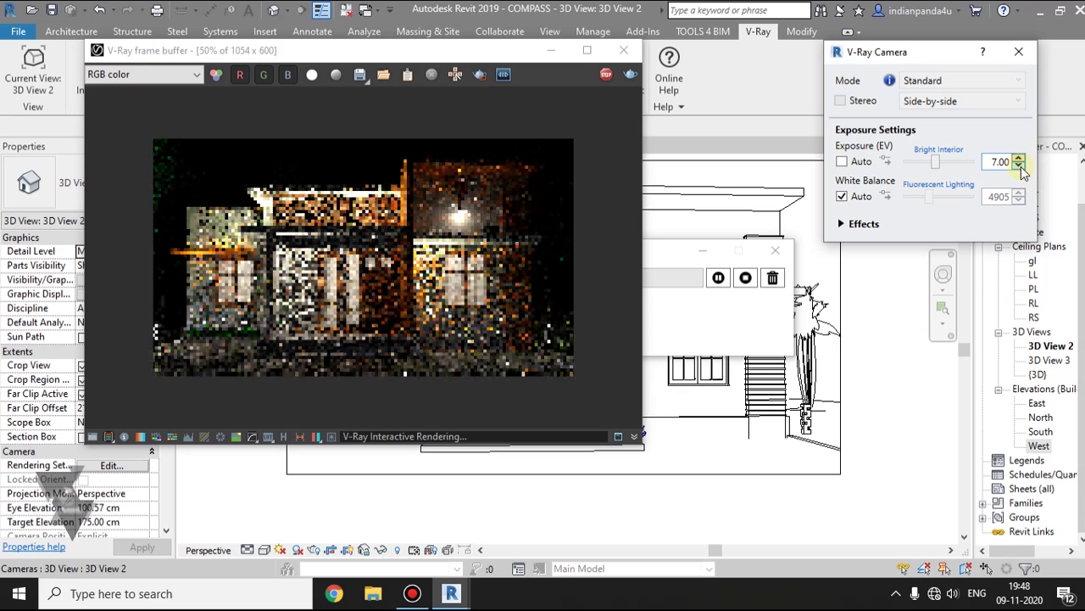
click(1019, 166)
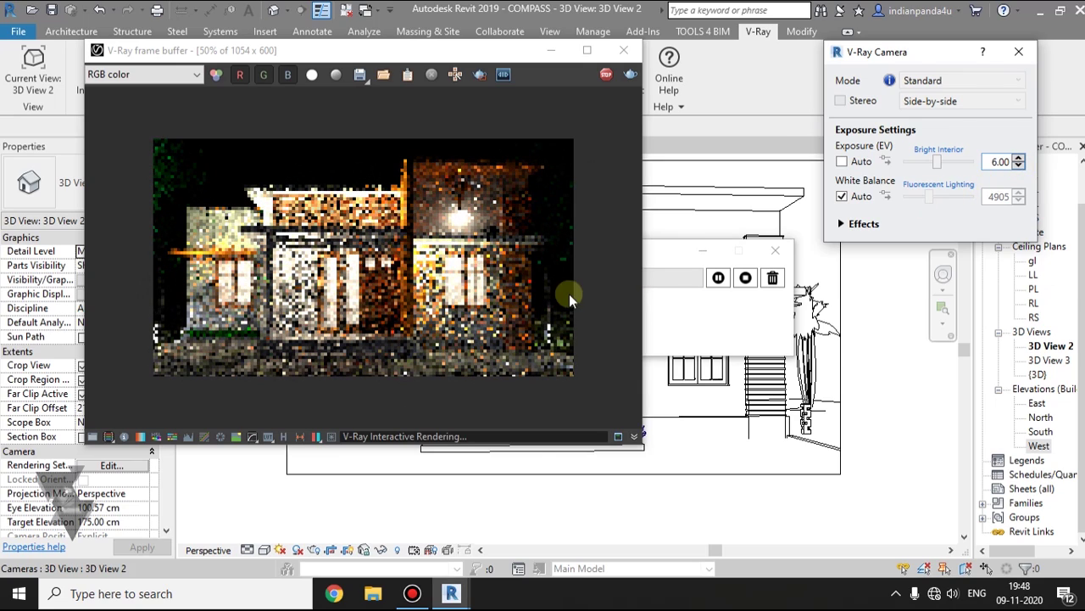
Step: Enlarge the frame buffer, inspect the night render at EV 6, and arrange it beside the camera settings
drag(640, 441, 766, 513)
scroll(453, 412, up, 1)
scroll(453, 411, down, 1)
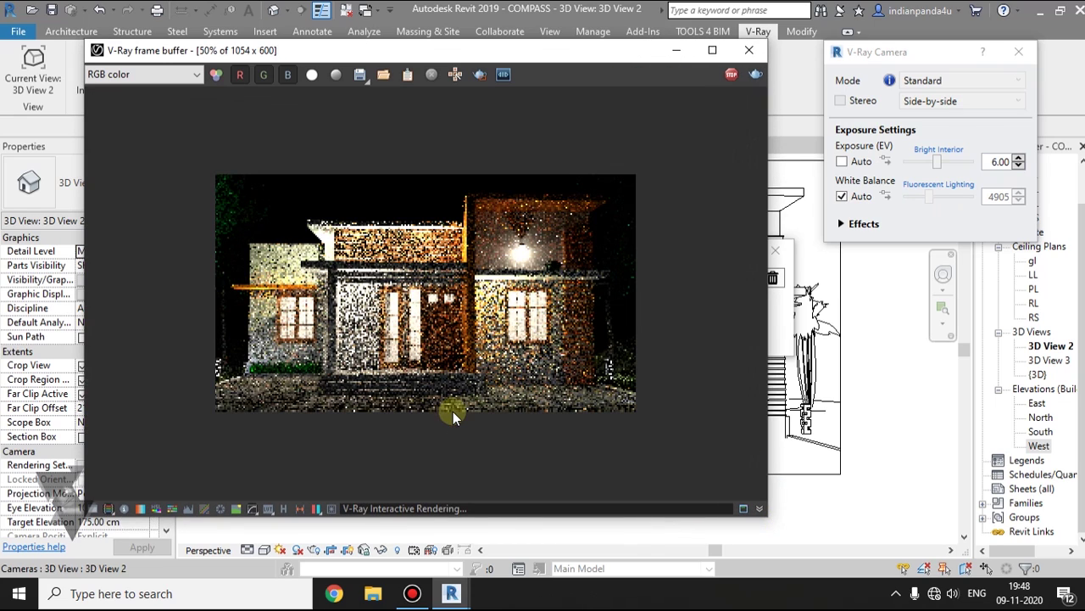
drag(504, 50, 544, 33)
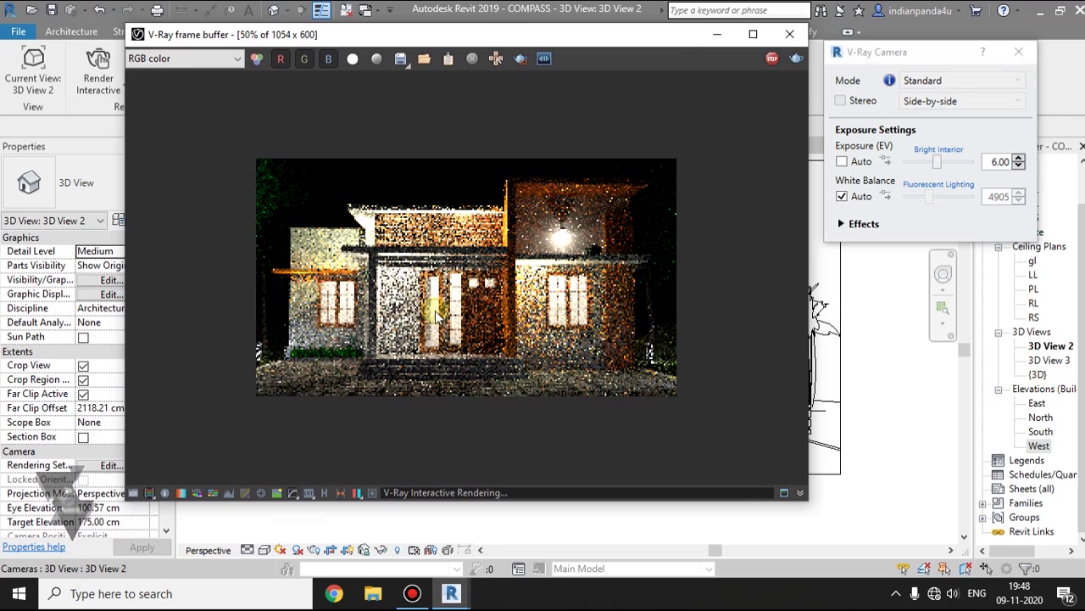
scroll(435, 311, up, 1)
scroll(435, 311, down, 1)
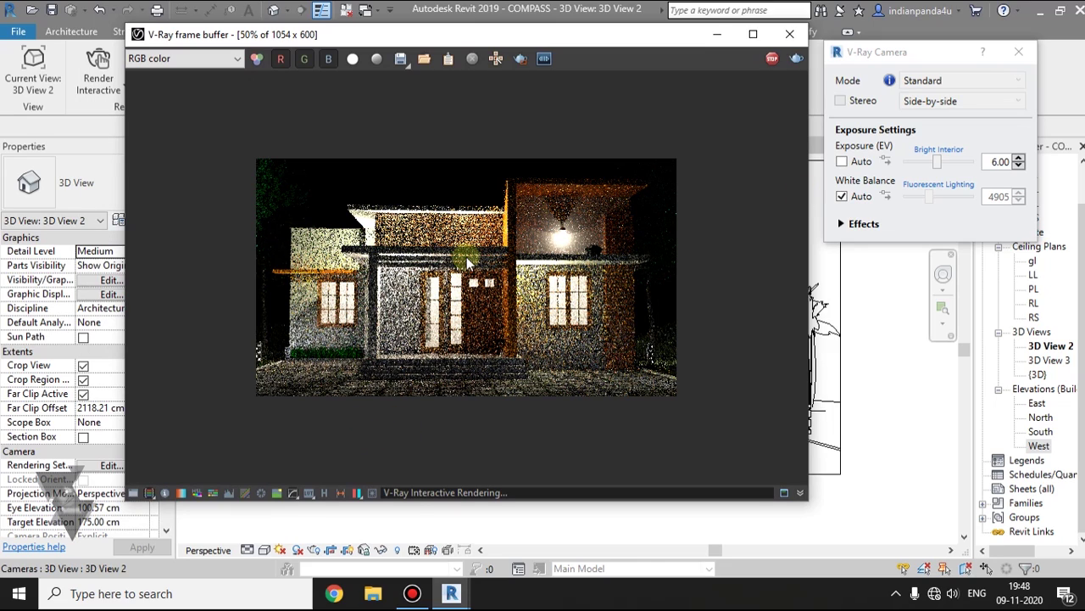
drag(541, 42, 536, 158)
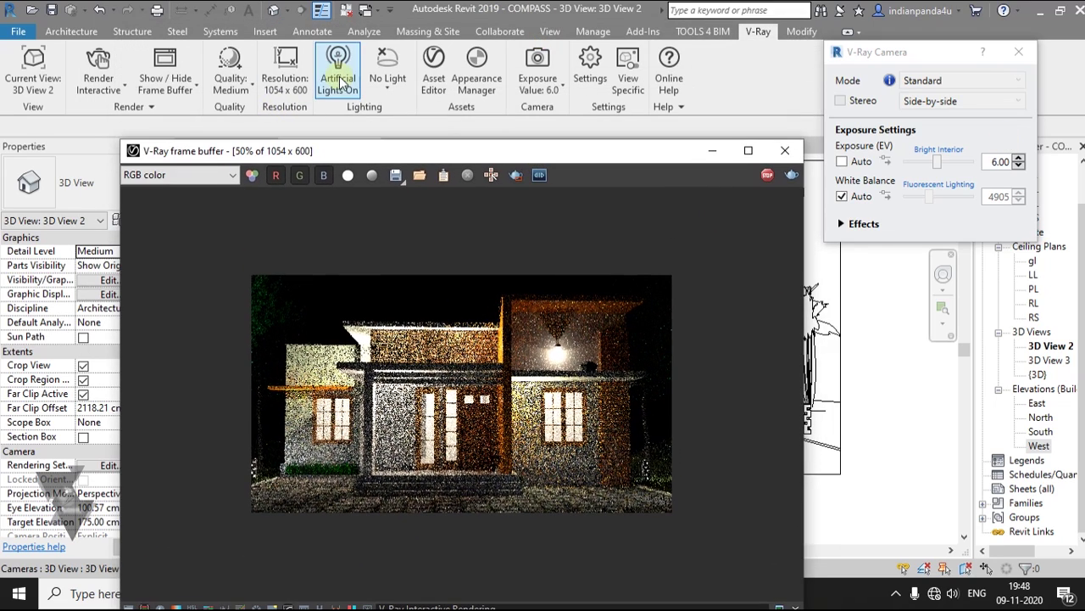
drag(450, 153, 402, 52)
drag(866, 58, 847, 76)
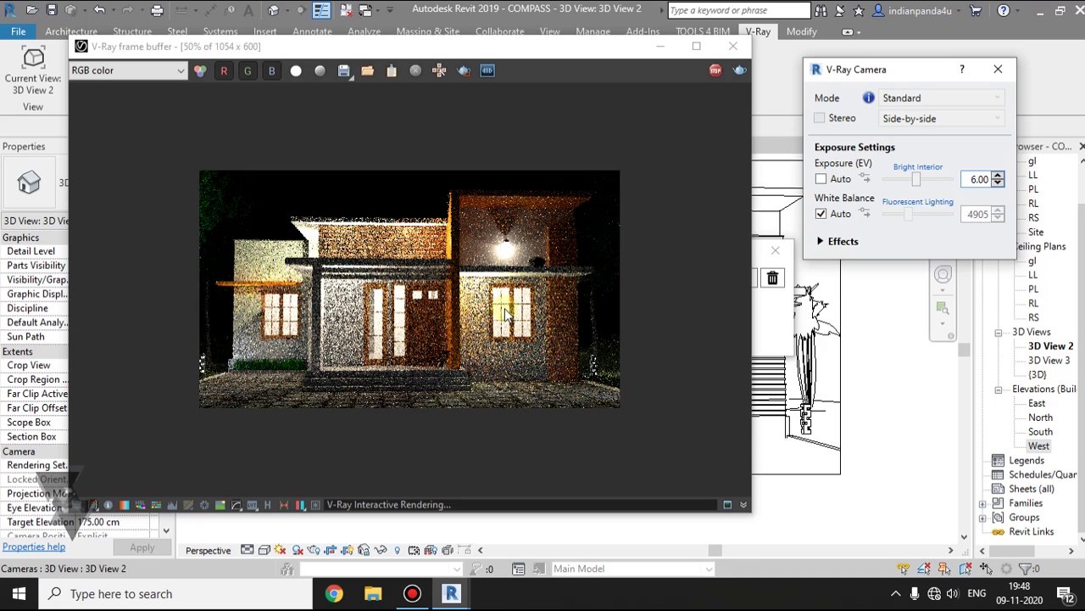
Step: Try a camera exposure value of 7.5, then set the EV to 7
double_click(981, 179)
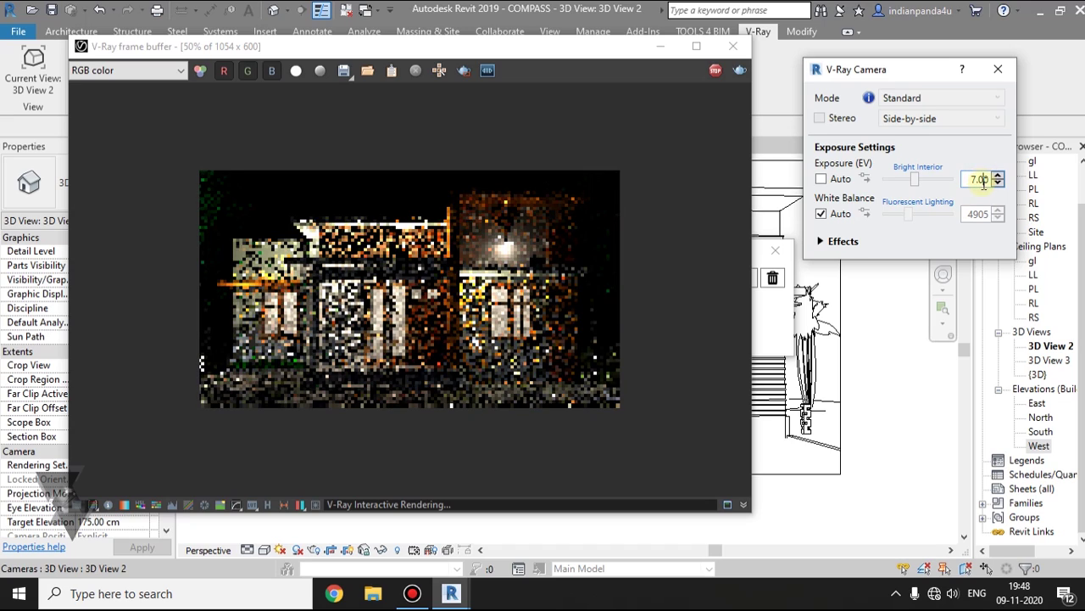
key(BackSpace)
text(5)
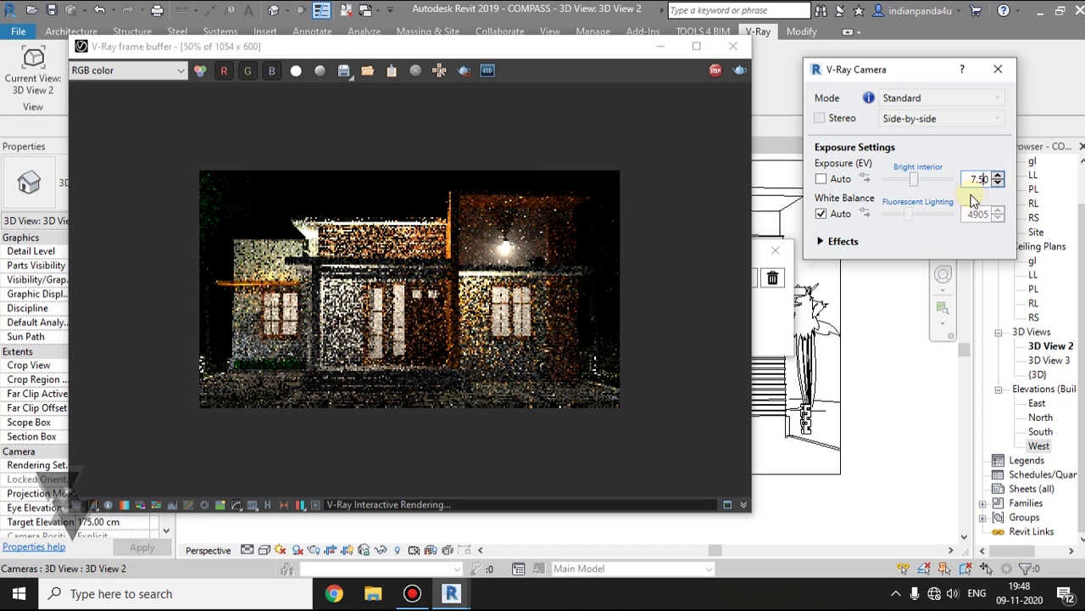
click(982, 178)
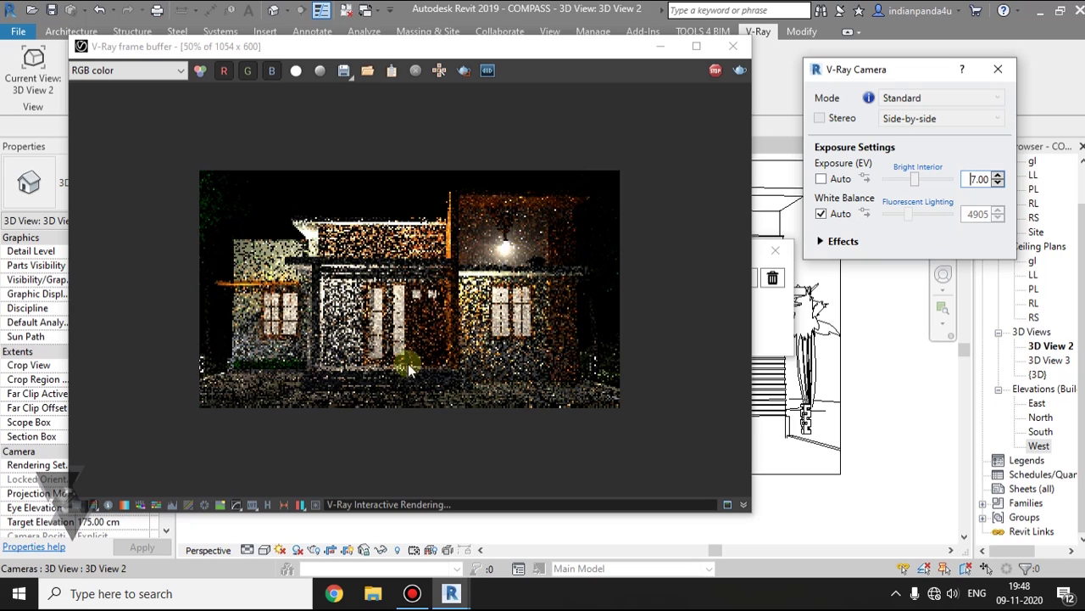
Step: Inspect the door, steps and walls in the night render at EV 7, then close the camera settings
double_click(419, 292)
scroll(419, 293, down, 1)
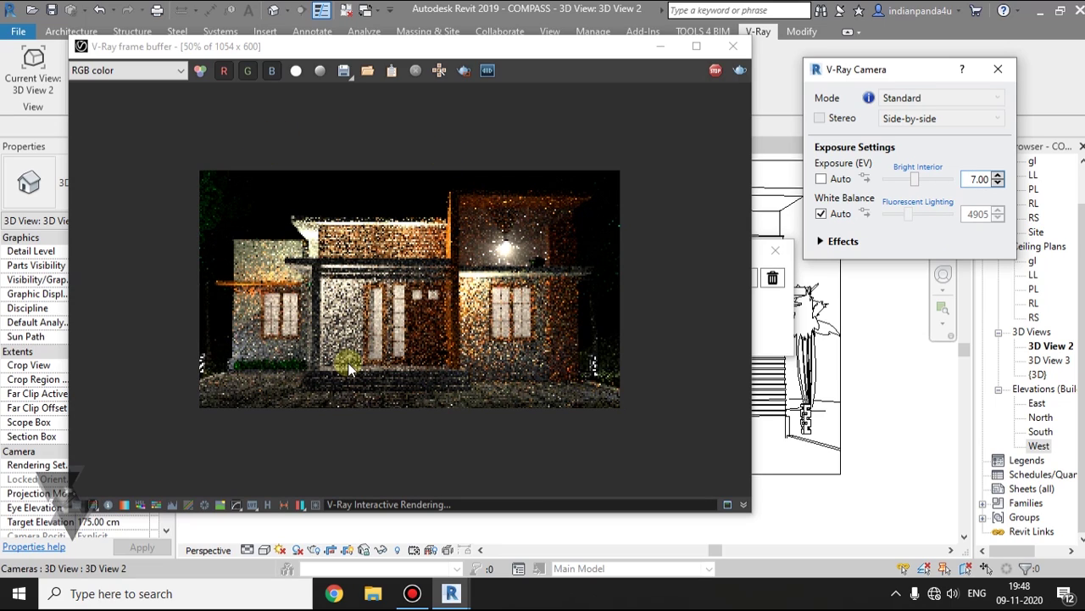
double_click(422, 391)
scroll(422, 392, down, 1)
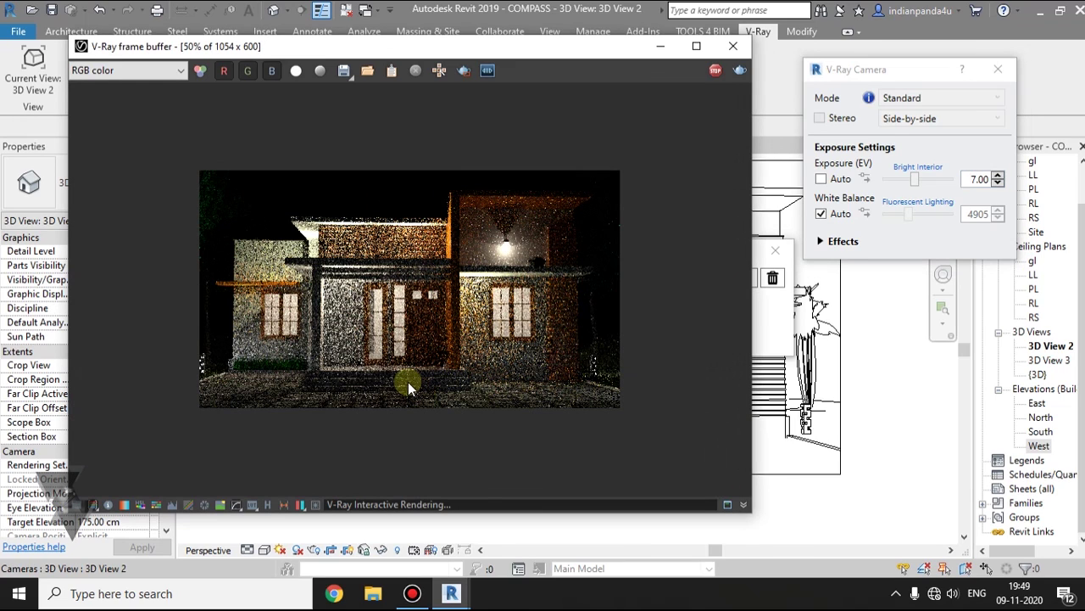
scroll(408, 382, up, 1)
scroll(408, 382, down, 1)
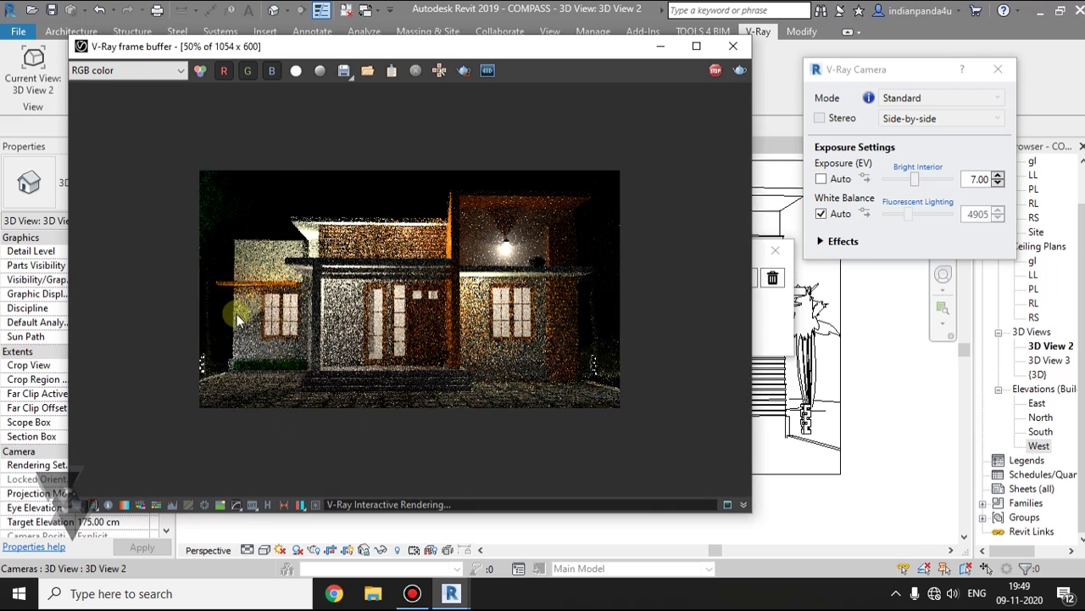
click(999, 71)
Step: Open the V-Ray settings and shrink the frame buffer so both windows fit side by side
drag(502, 50, 522, 64)
scroll(560, 367, up, 1)
scroll(561, 367, down, 1)
drag(634, 35, 829, 33)
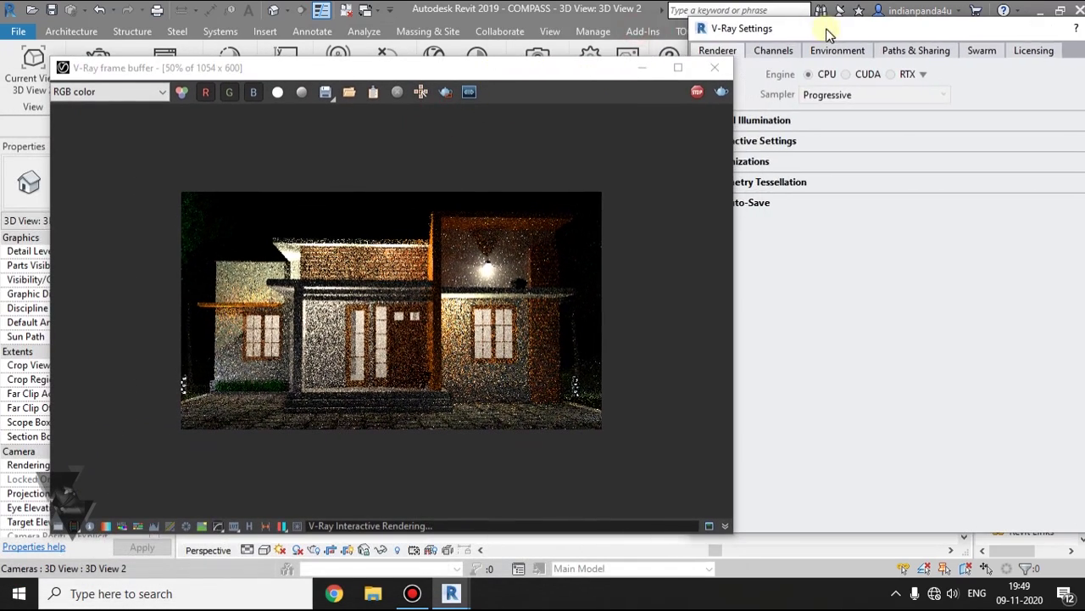
drag(731, 56, 574, 118)
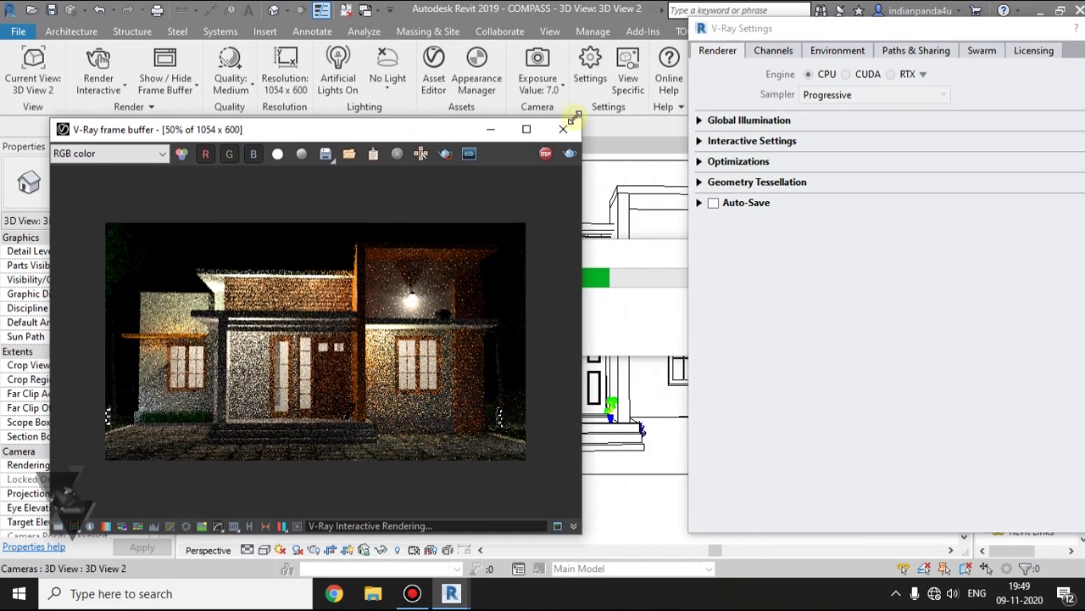
drag(393, 129, 412, 77)
Step: Enable Environment Fog in the V-Ray environment settings and reposition the windows to watch the render
click(838, 52)
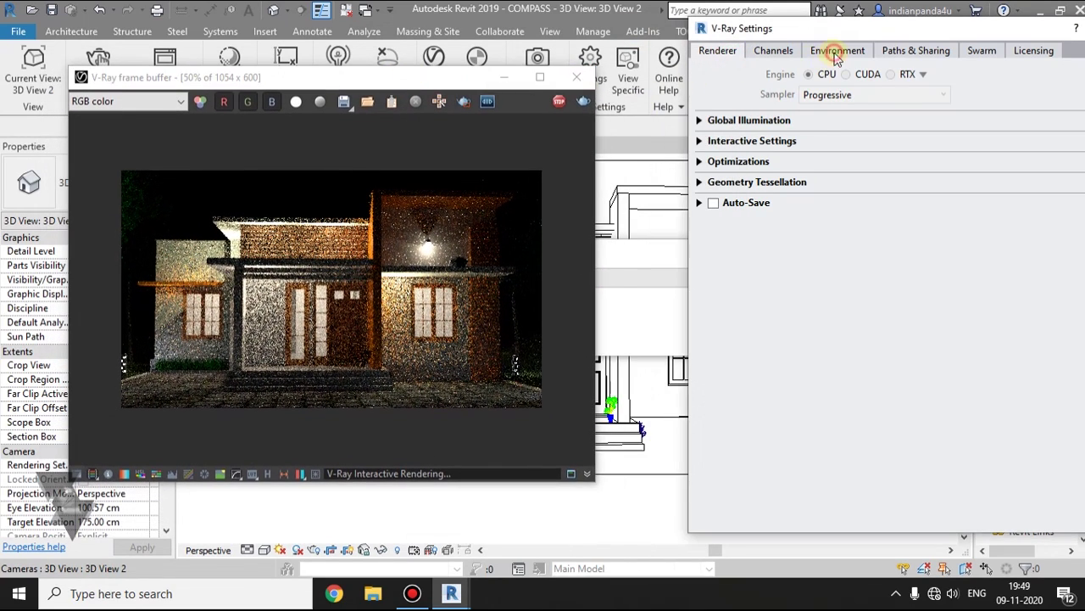
drag(844, 40, 785, 62)
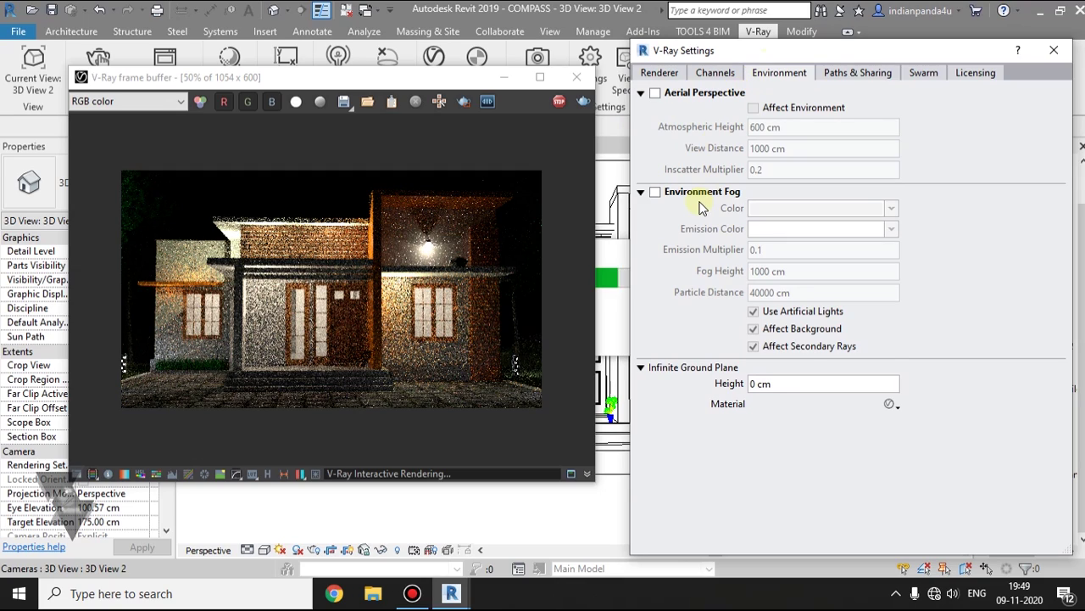
click(657, 191)
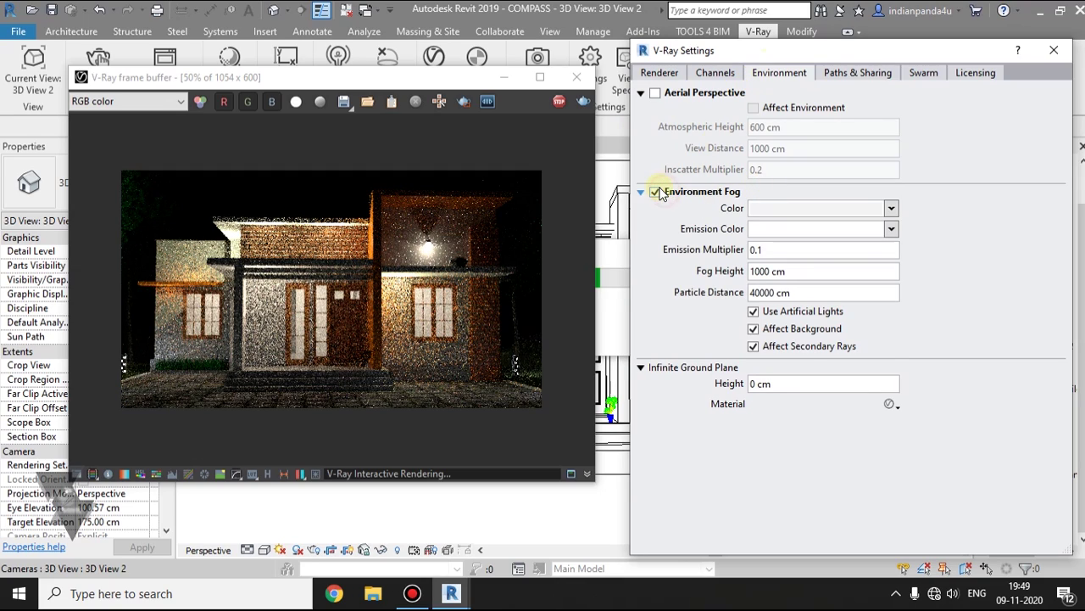
drag(225, 83, 229, 62)
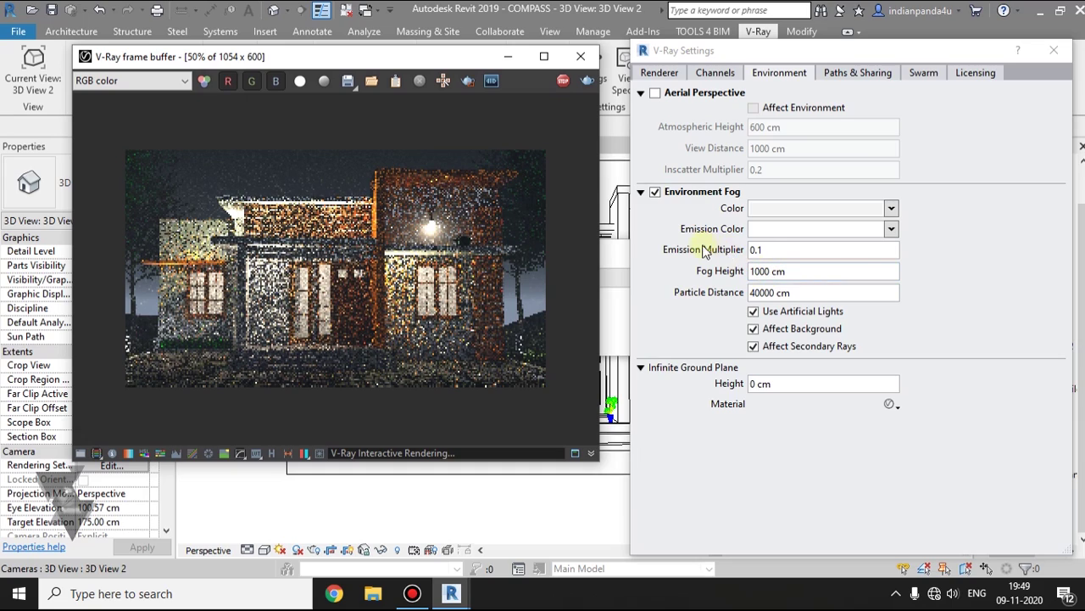
Step: Review the fog's emission multiplier, then enlarge the frame buffer and inspect the foggy render close up
click(773, 249)
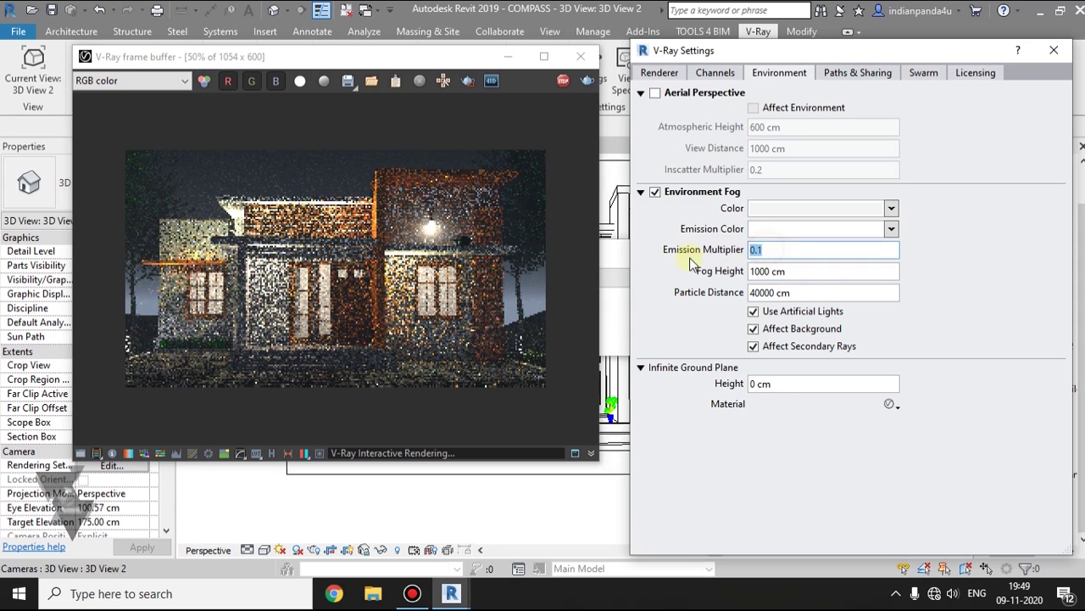
click(774, 250)
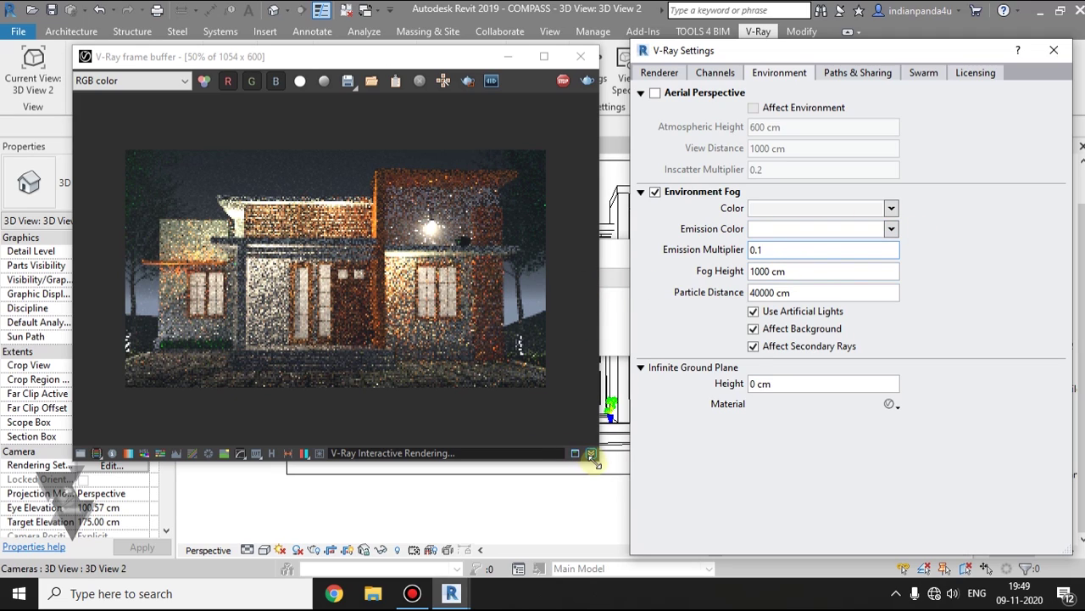
drag(595, 463, 713, 498)
double_click(463, 405)
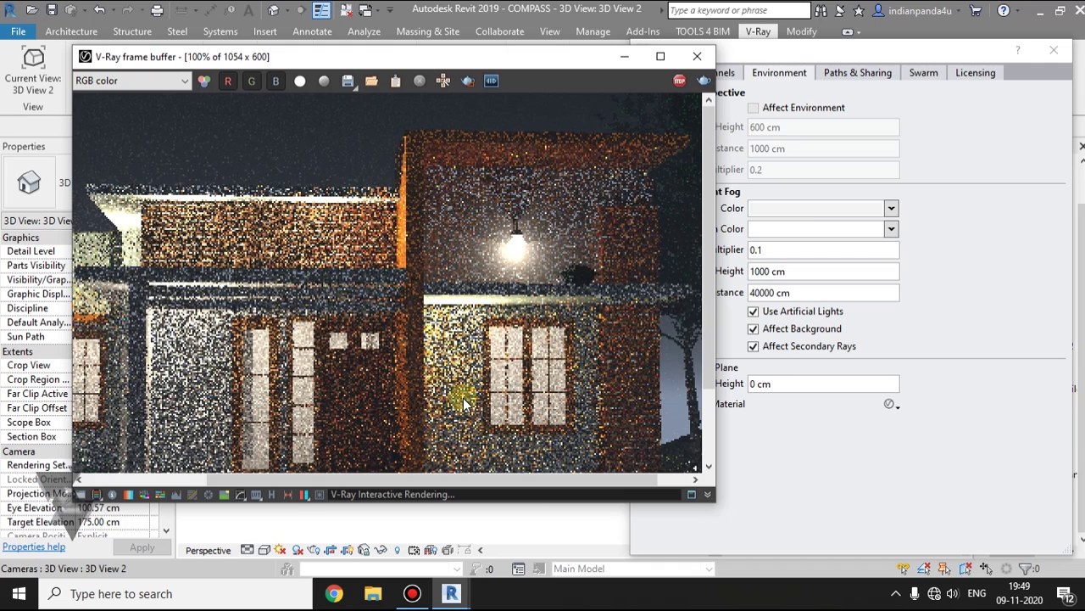
double_click(464, 405)
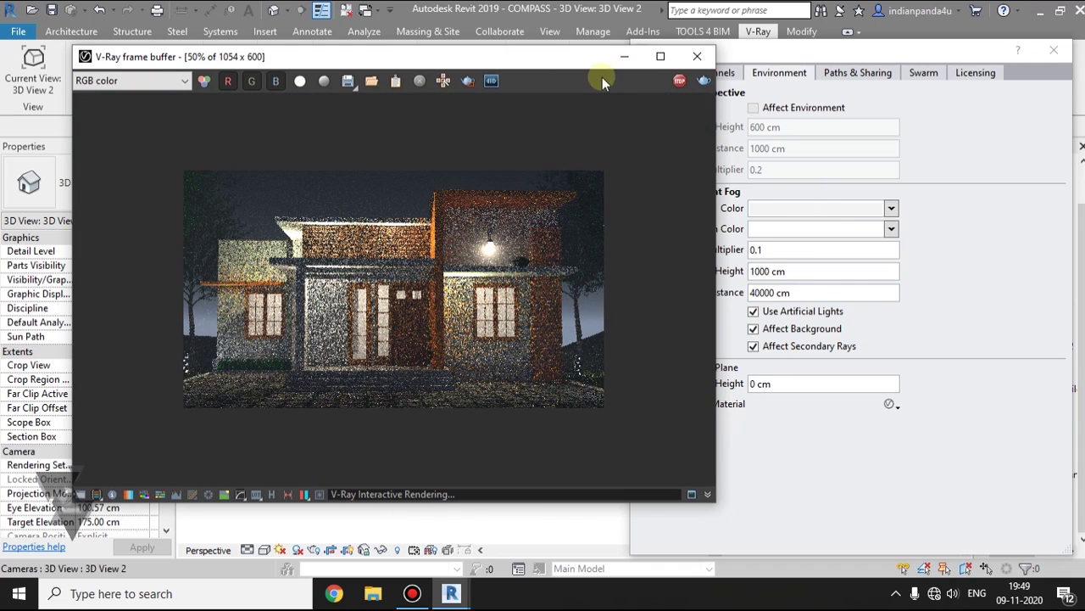
Step: Review the fog height and remaining environment options with the frame buffer moved clear of the V-Ray settings
drag(551, 62, 506, 49)
click(766, 271)
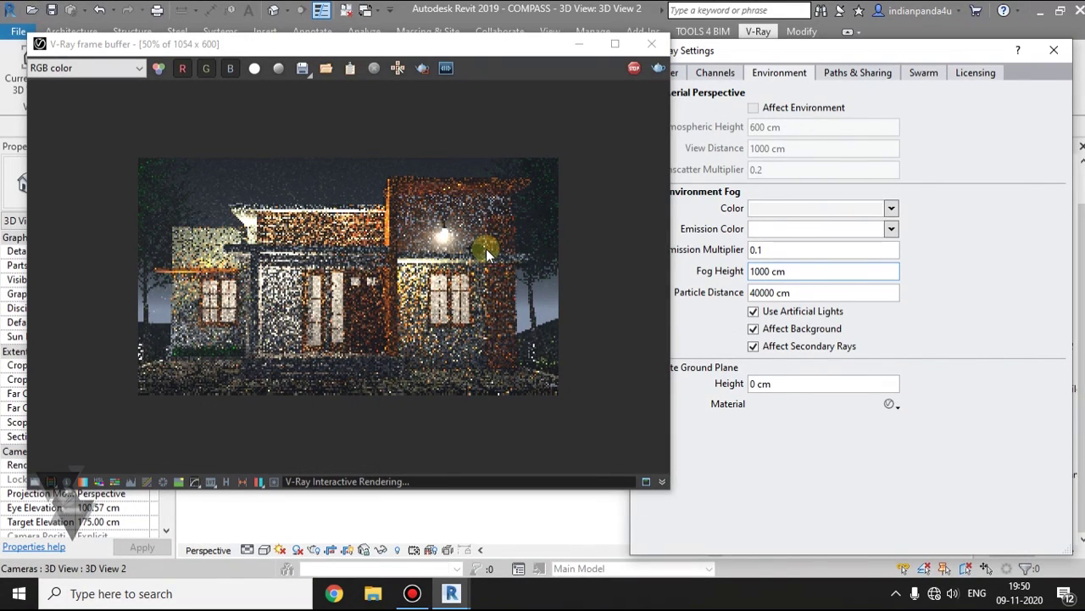
drag(528, 44, 434, 34)
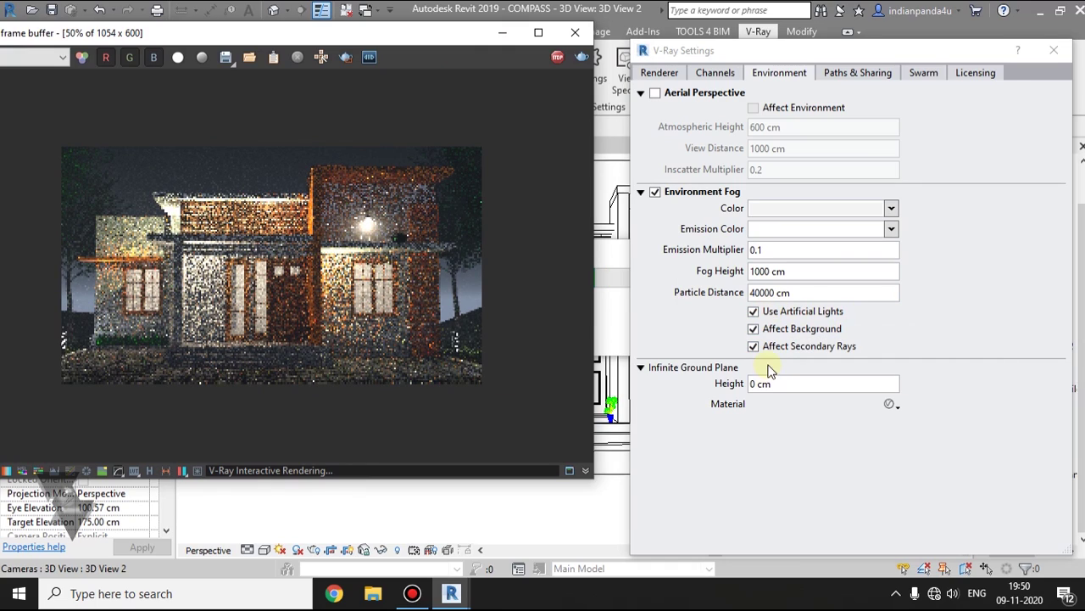
click(639, 196)
drag(731, 43, 744, 18)
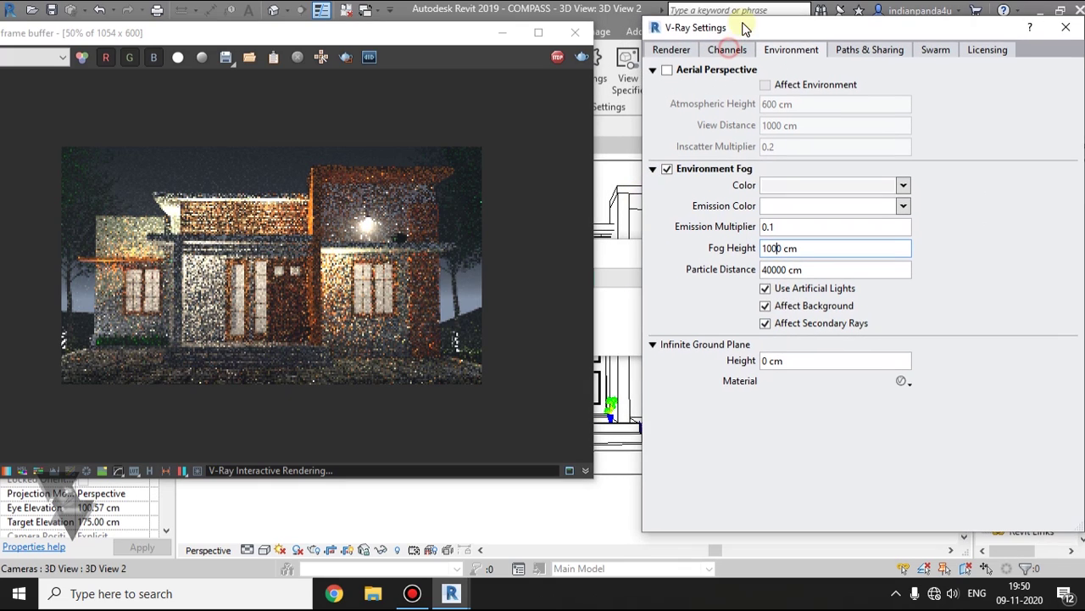
Step: Examine the foggy night render close up and in full, then arrange the V-Ray settings beside it
drag(174, 42, 418, 43)
scroll(340, 344, up, 1)
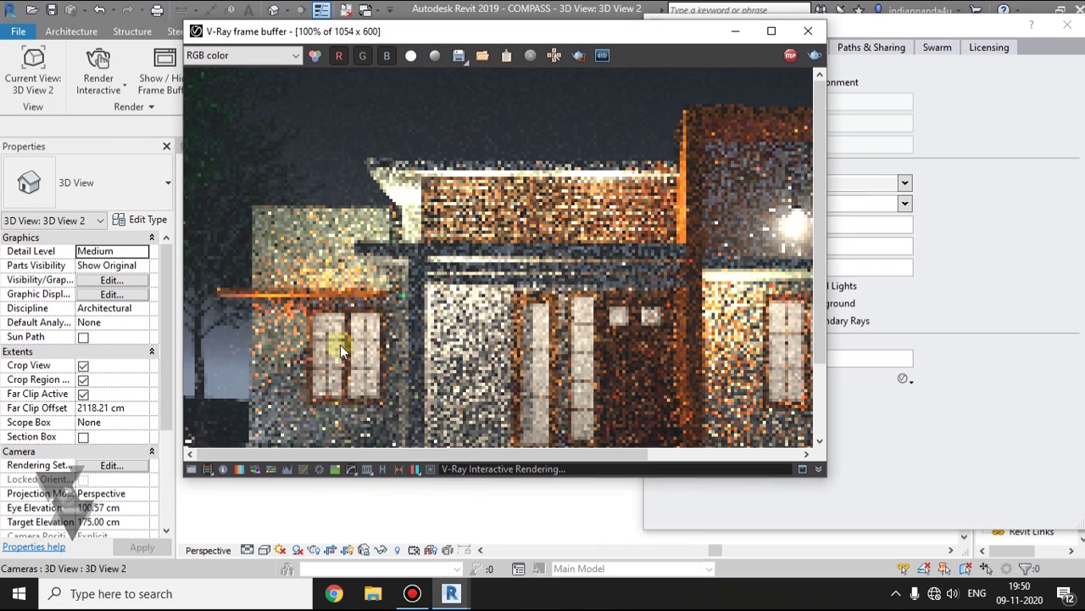
scroll(340, 344, down, 1)
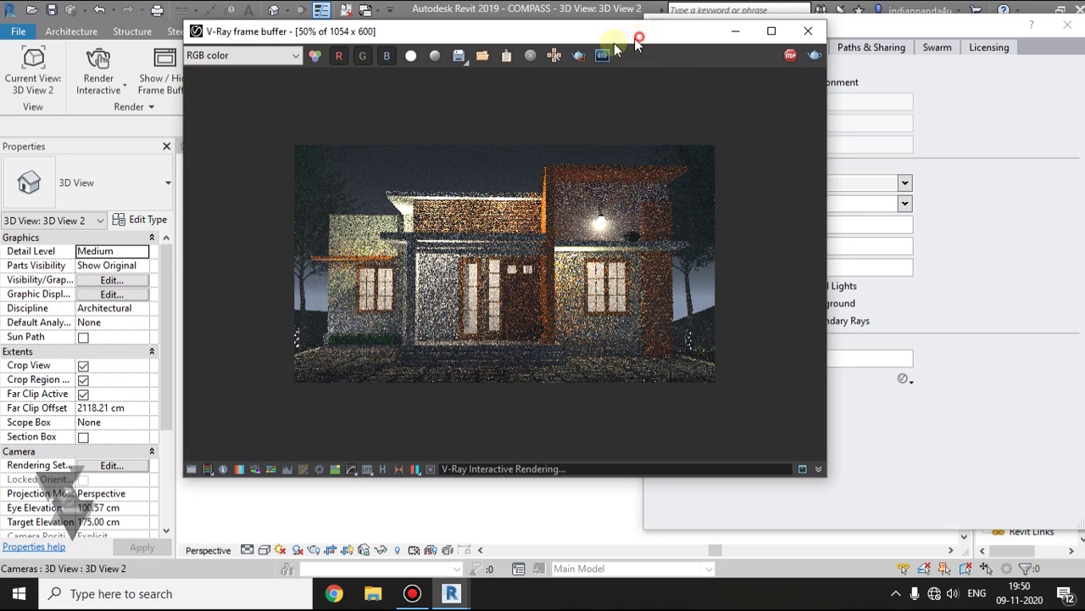
drag(637, 38, 479, 80)
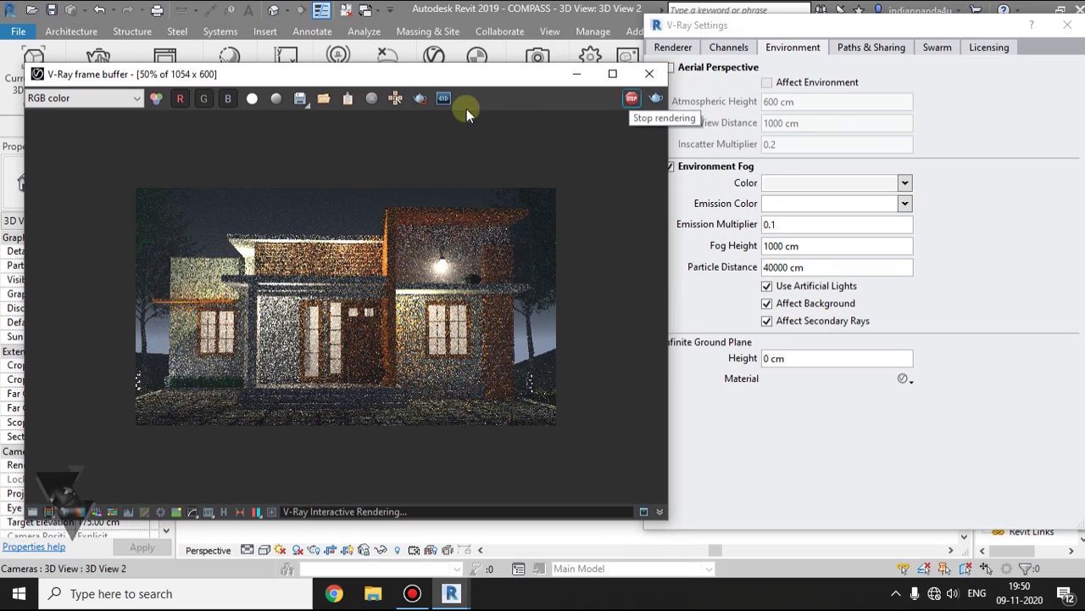
drag(486, 77, 560, 41)
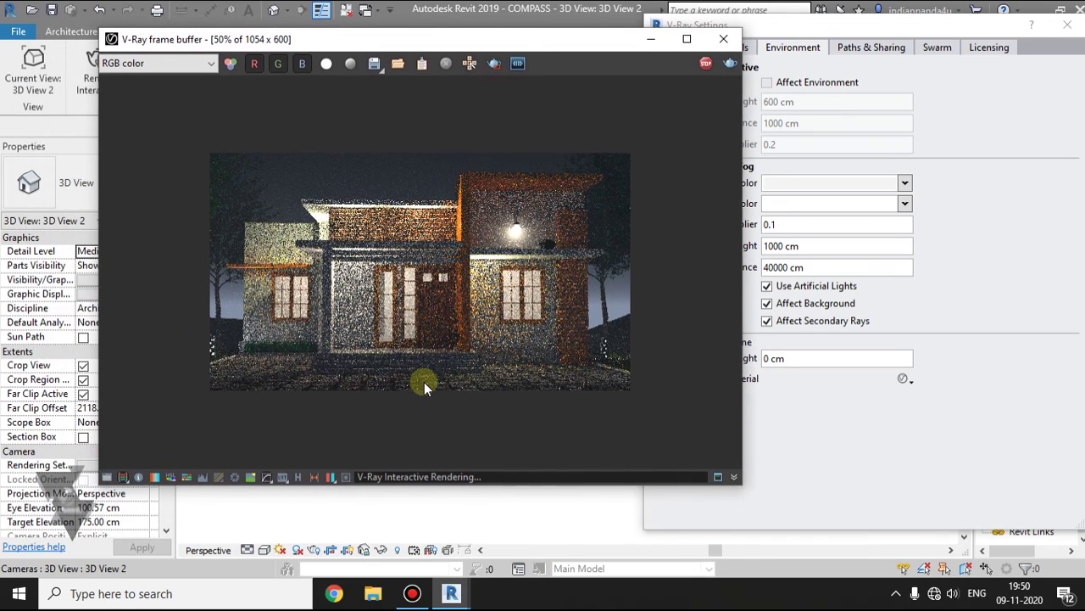
drag(891, 30, 348, 95)
drag(550, 46, 747, 42)
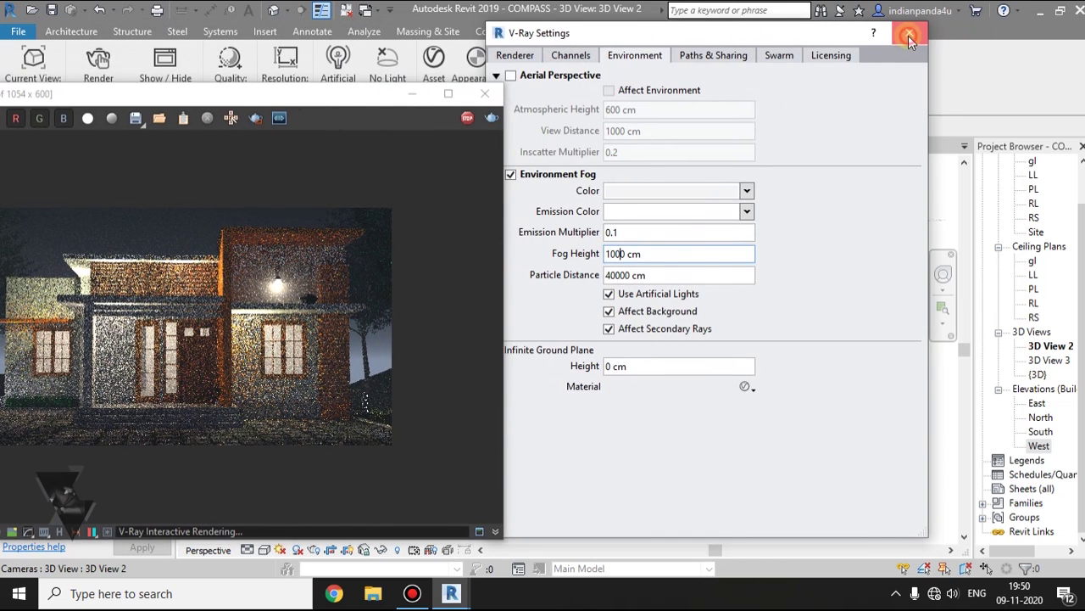
Step: Close the V-Ray settings, reposition the frame buffer and examine the burnt-out areas of the night render with the color clamping preview
click(909, 38)
drag(184, 91, 523, 29)
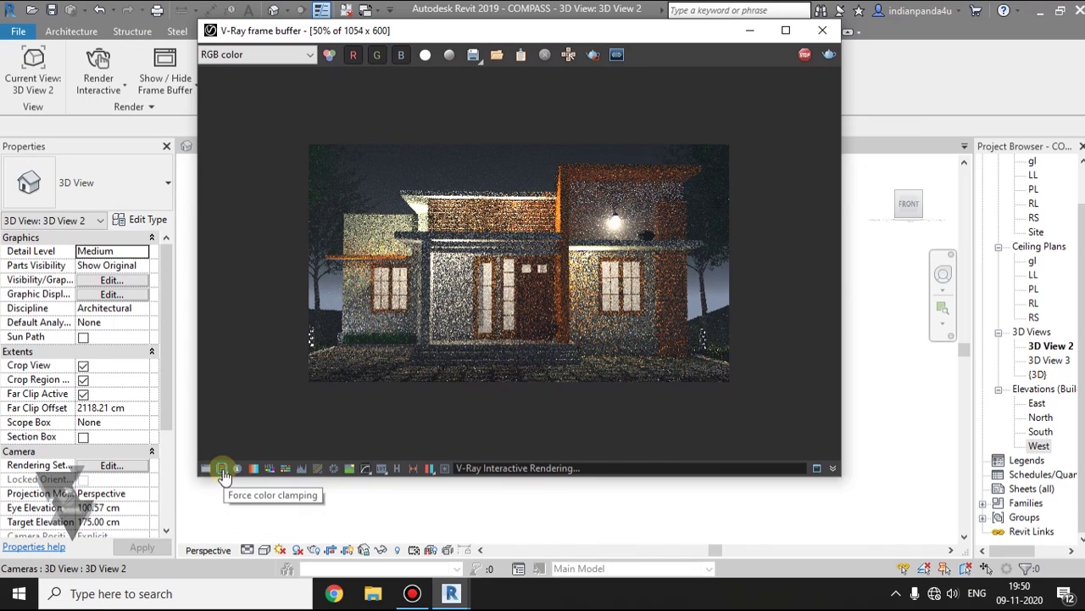
click(223, 473)
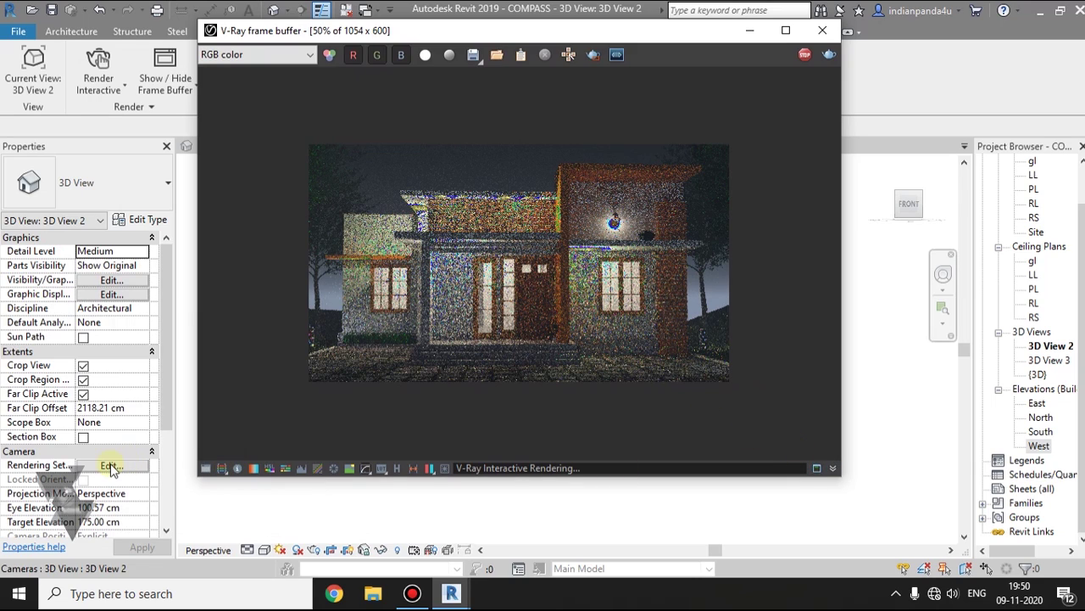
scroll(494, 233, up, 1)
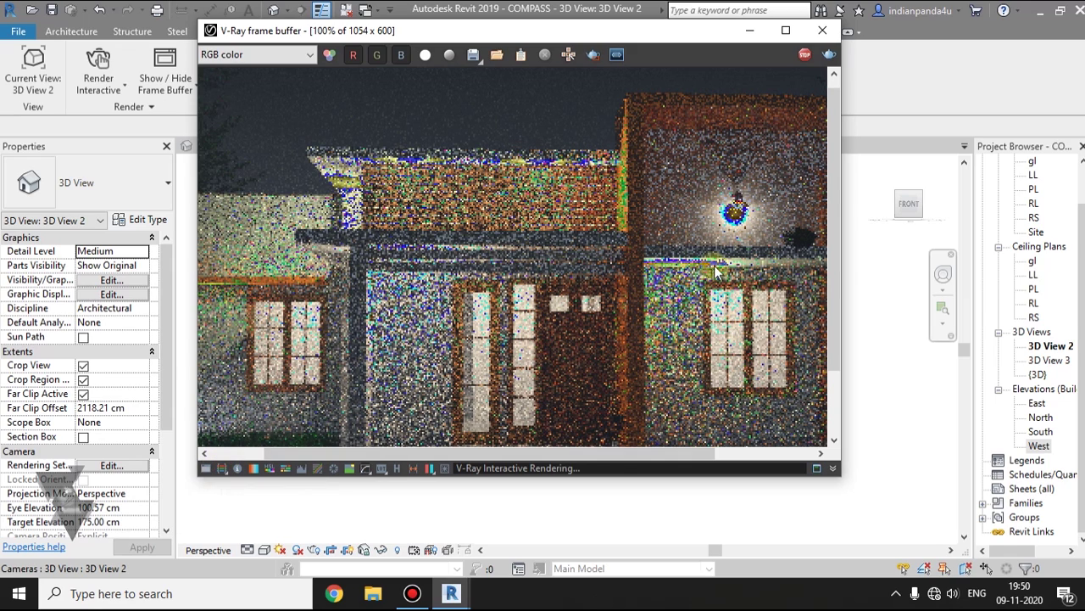
scroll(360, 344, down, 2)
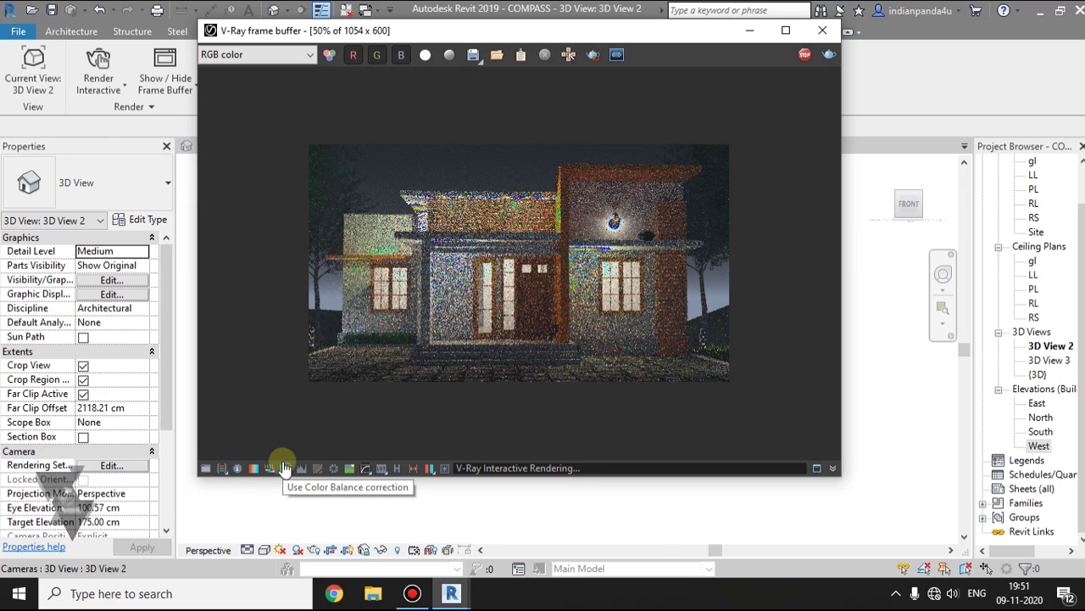
click(223, 468)
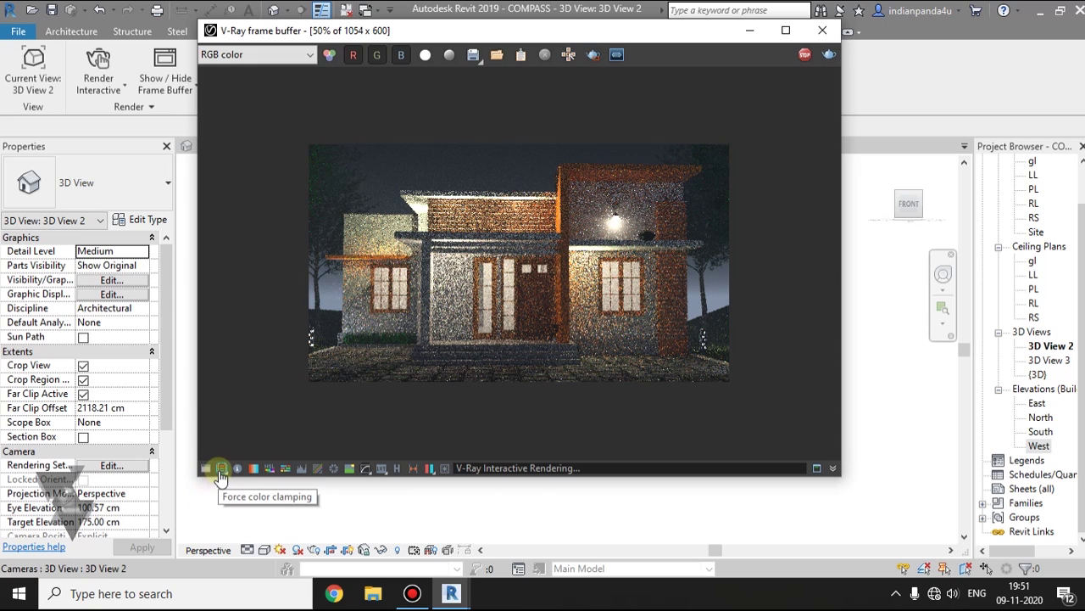
Step: Switch the color clamping preview on and off repeatedly to compare it with the normal night render
click(223, 471)
click(222, 470)
click(220, 469)
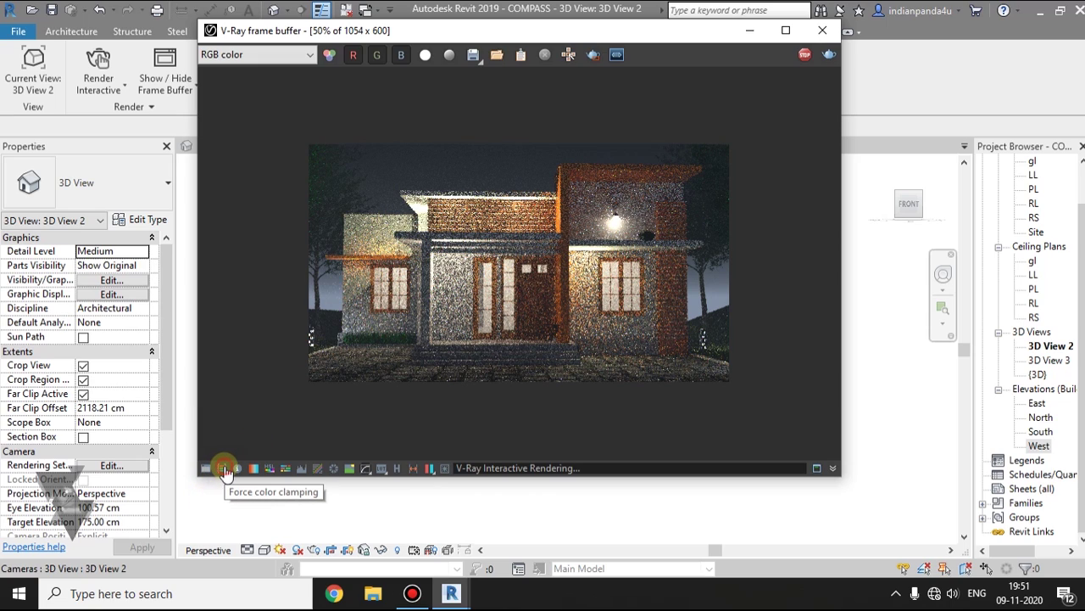
click(222, 470)
click(223, 471)
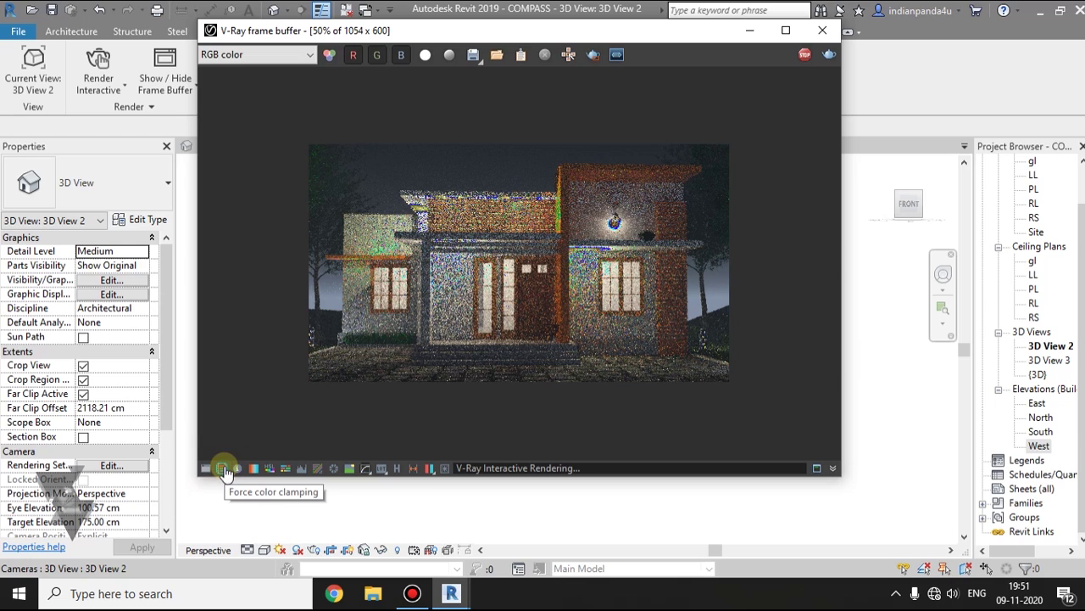
click(224, 470)
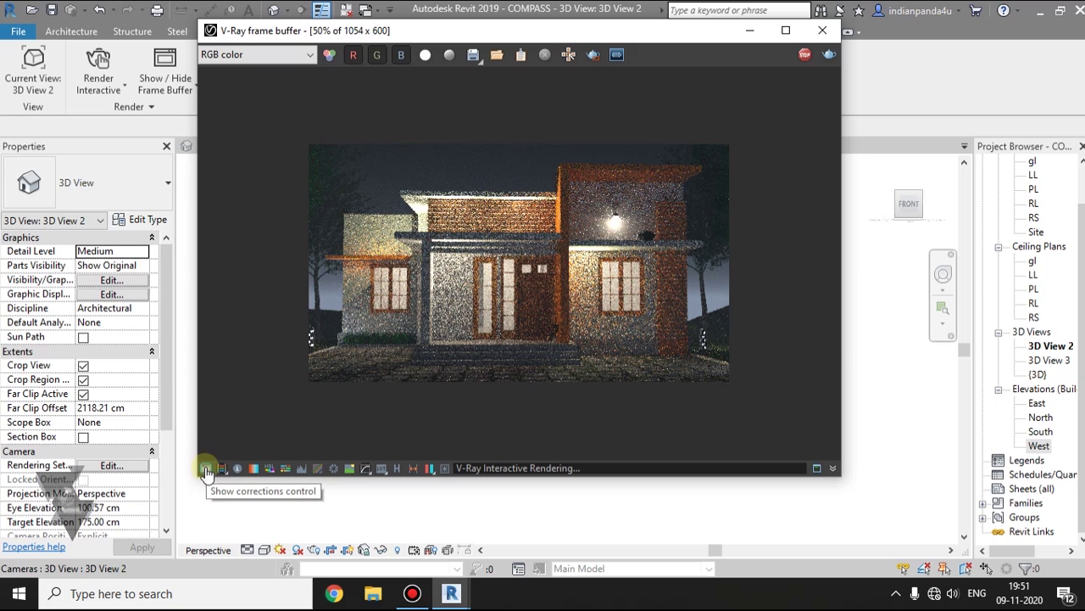
Step: Show the frame buffer's color corrections, enable the Exposure correction and set Highlight Burn to about 0.9
click(204, 473)
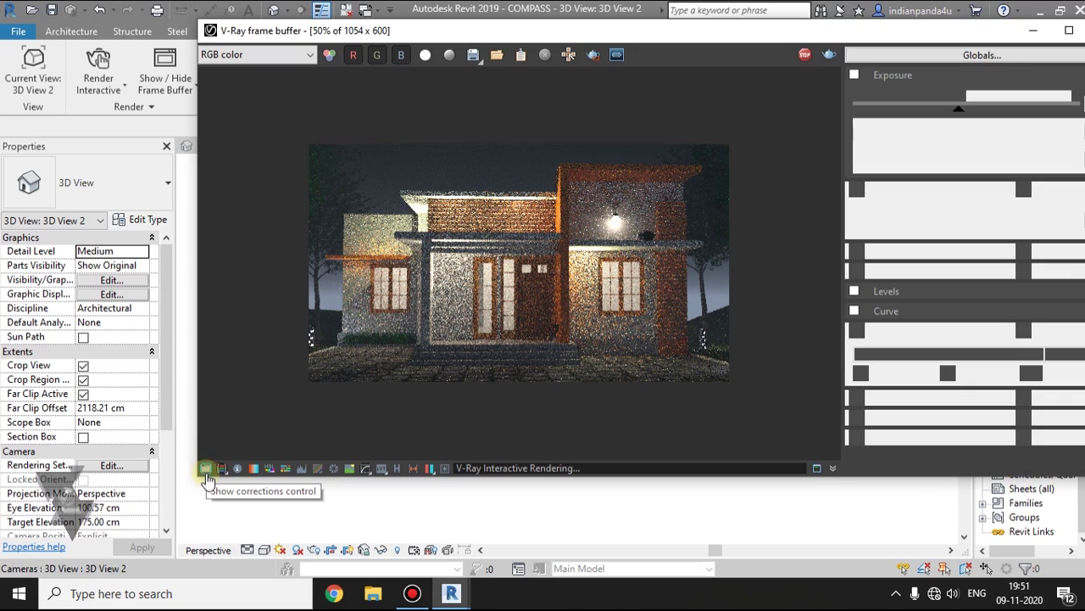
drag(616, 39, 495, 39)
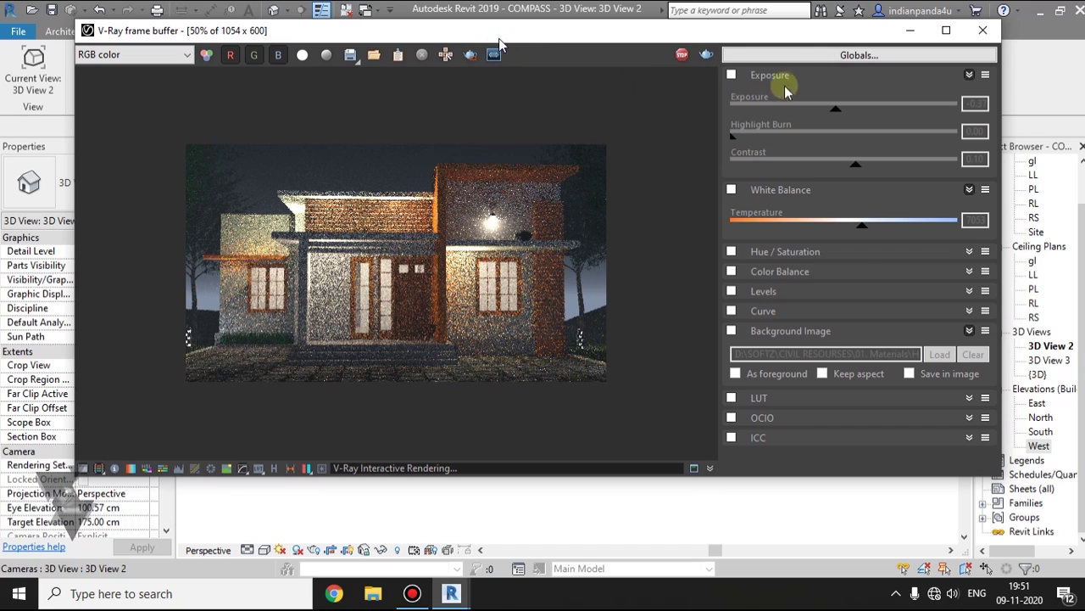
click(733, 76)
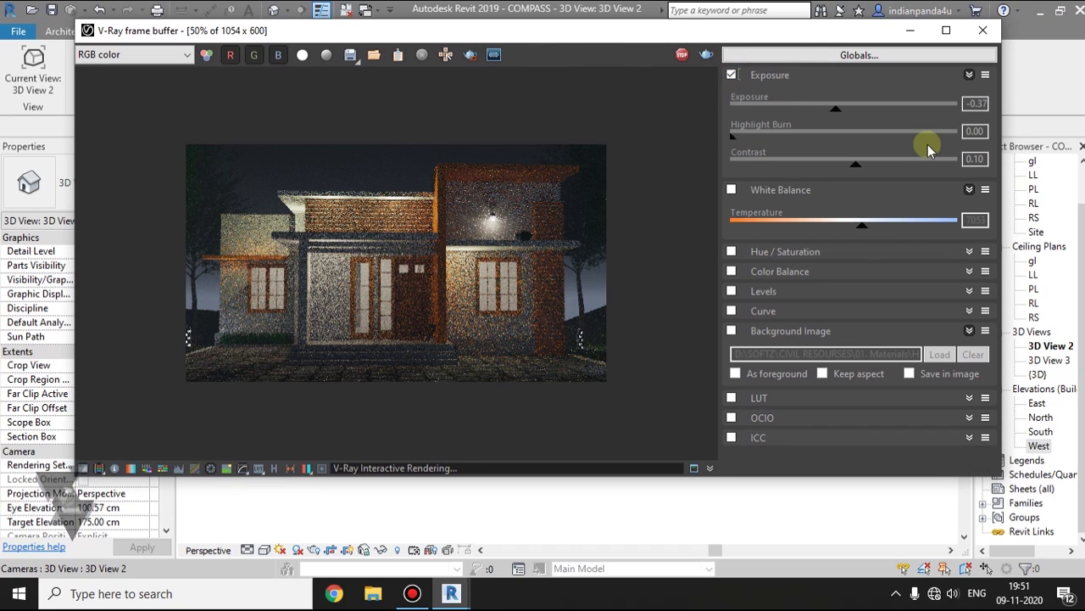
drag(734, 135, 930, 137)
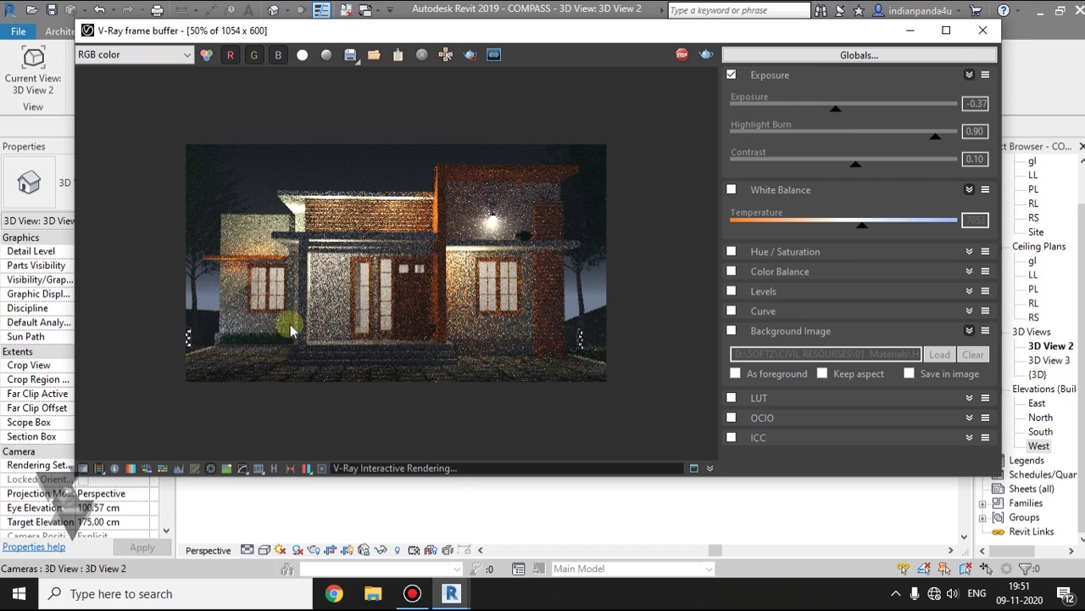
Step: Check the clamped highlights around the wall lamp and window close up with the color clamping preview
click(99, 470)
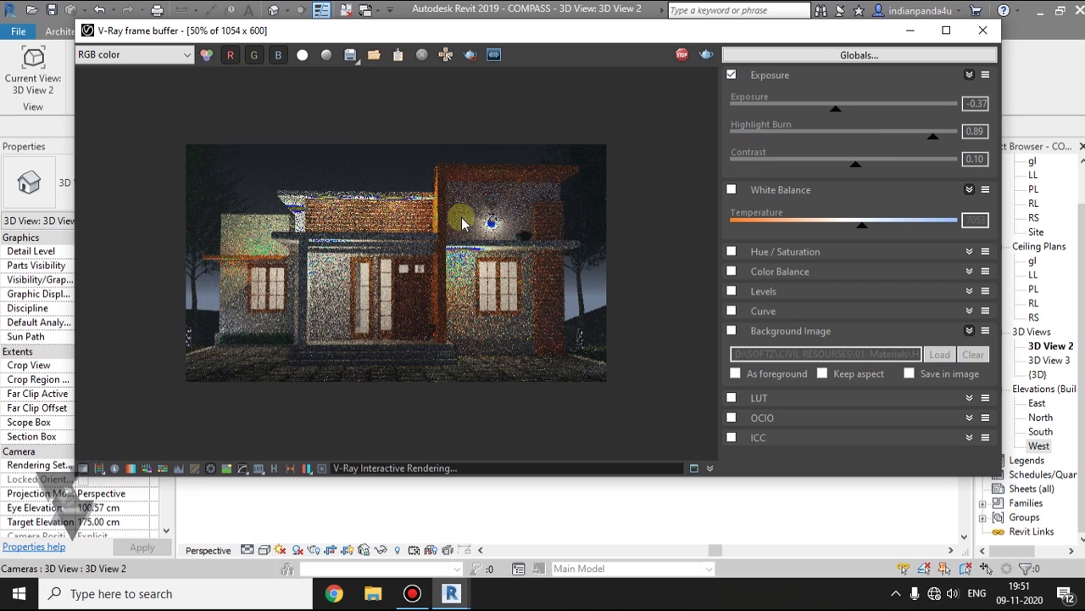
double_click(483, 246)
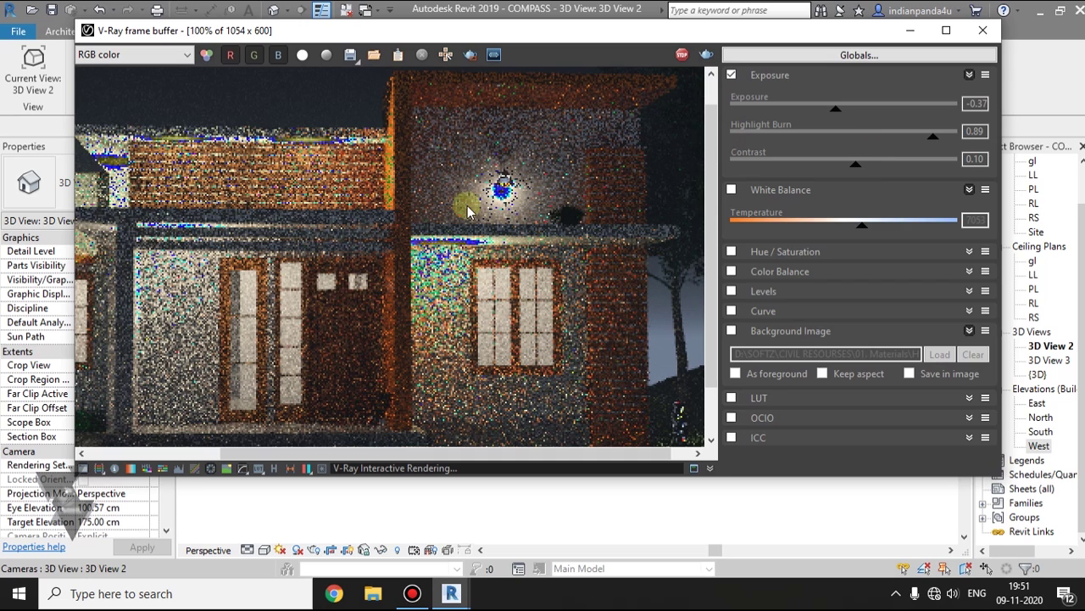
click(98, 470)
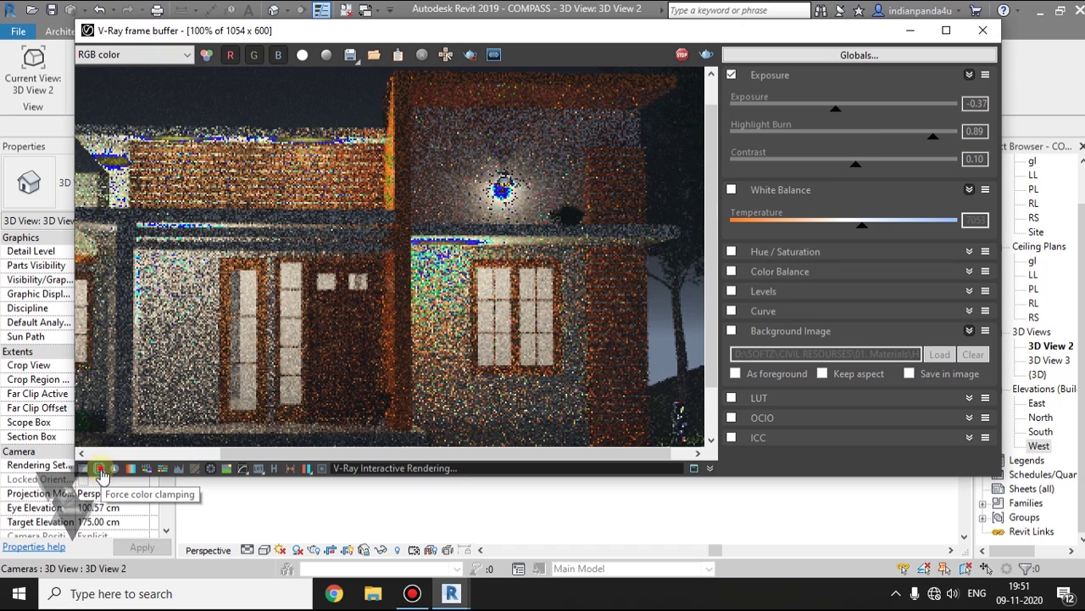
click(100, 469)
click(100, 472)
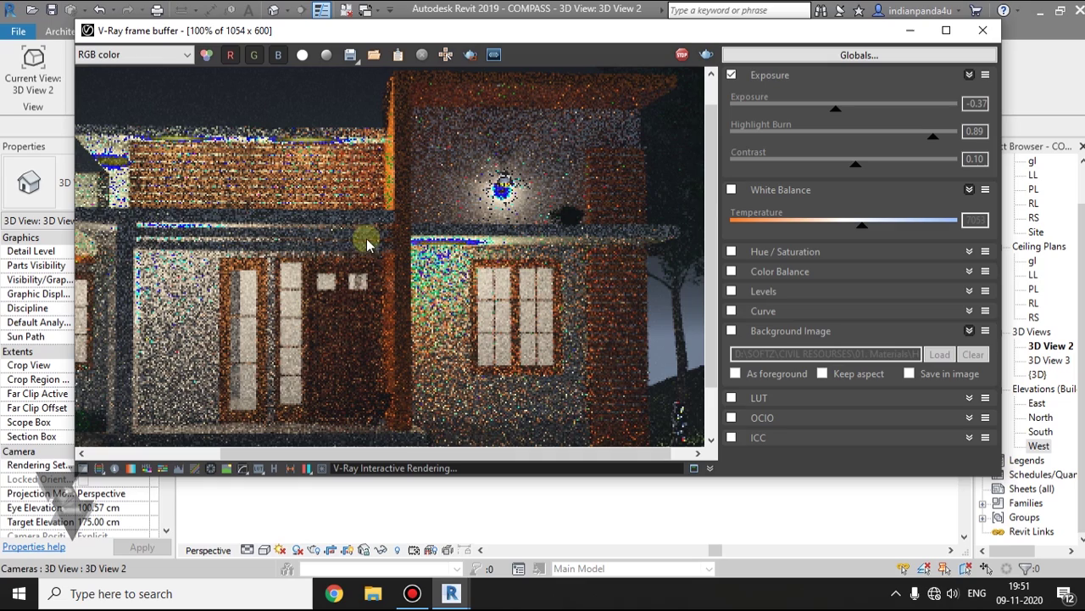
Step: Lower Highlight Burn to 0.08 and check the facade close up and in full
click(935, 138)
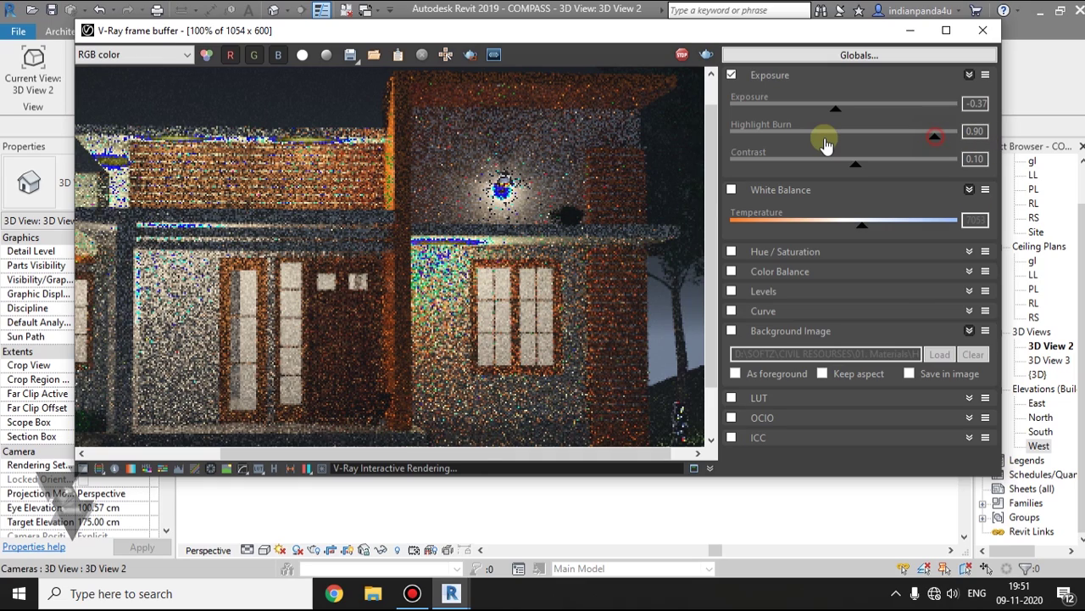
drag(826, 140, 752, 147)
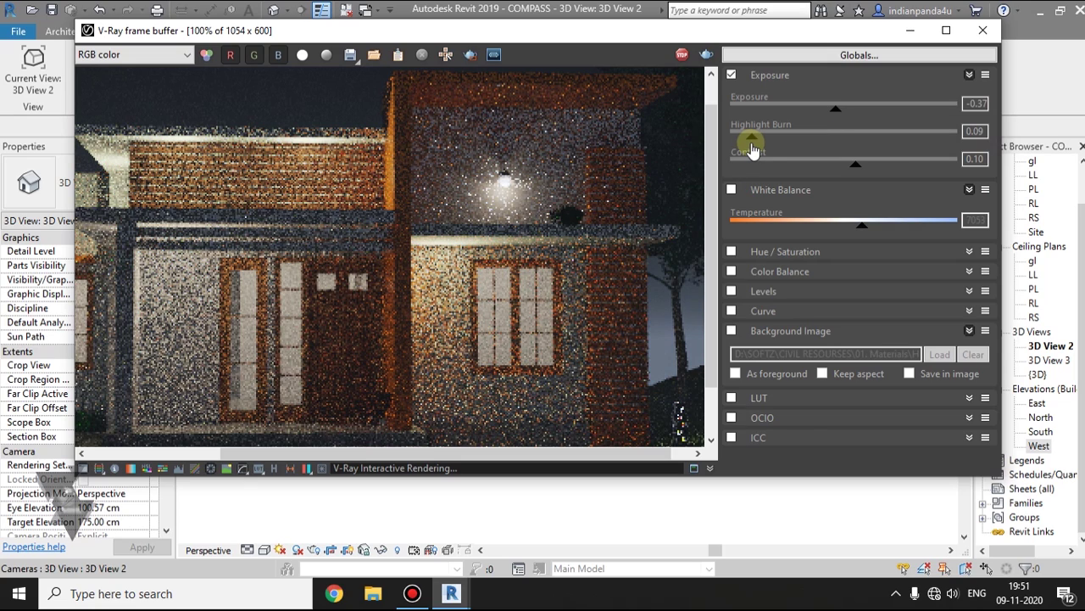
scroll(379, 317, down, 2)
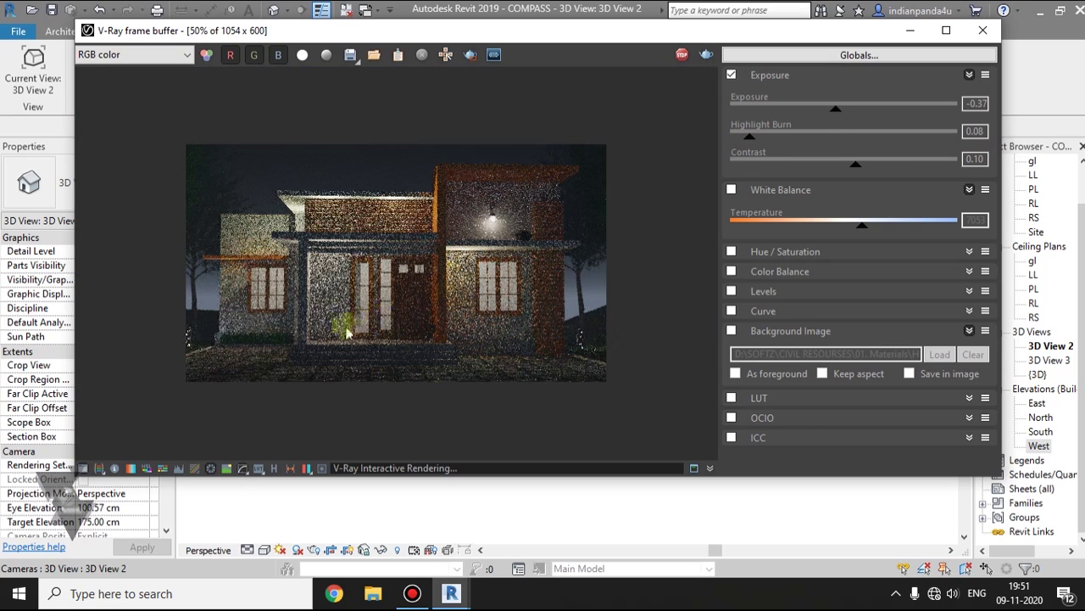
scroll(291, 337, up, 2)
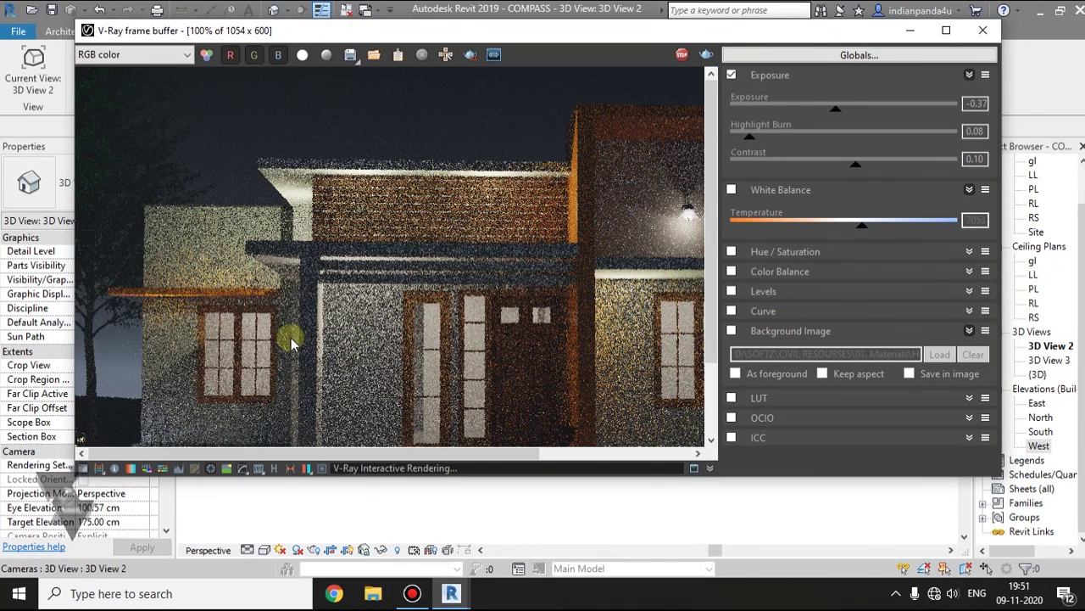
scroll(290, 337, down, 2)
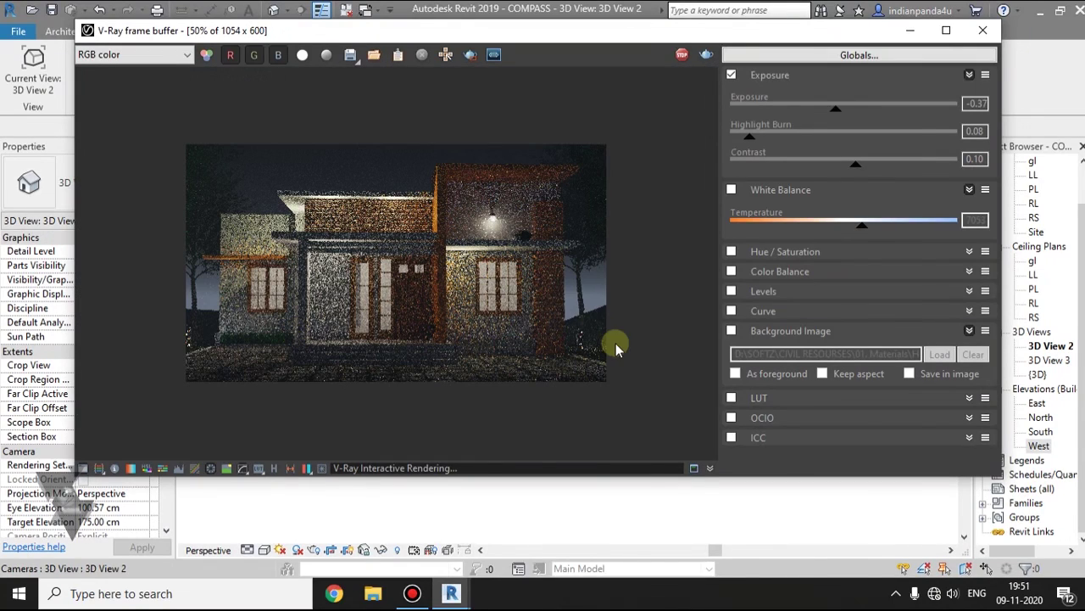
Step: Set the Exposure correction value to 0.20
click(732, 189)
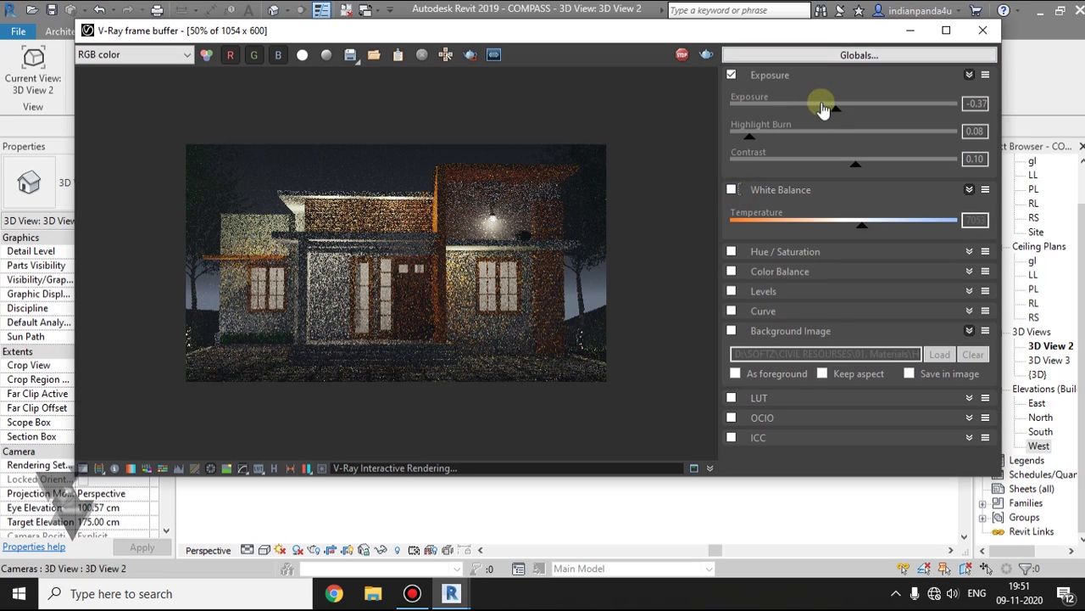
drag(850, 119, 852, 120)
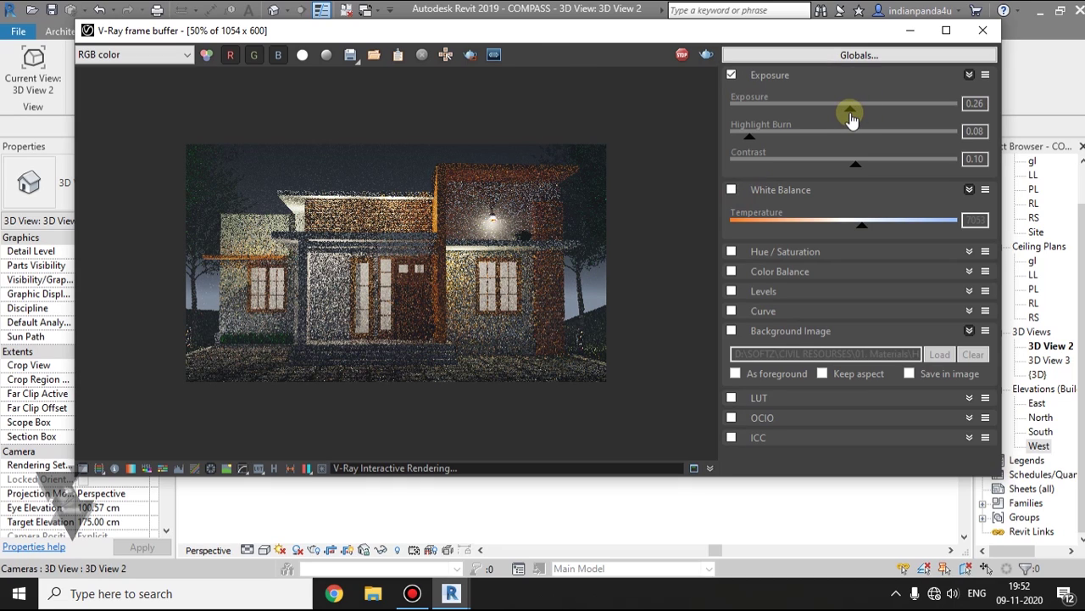
click(976, 104)
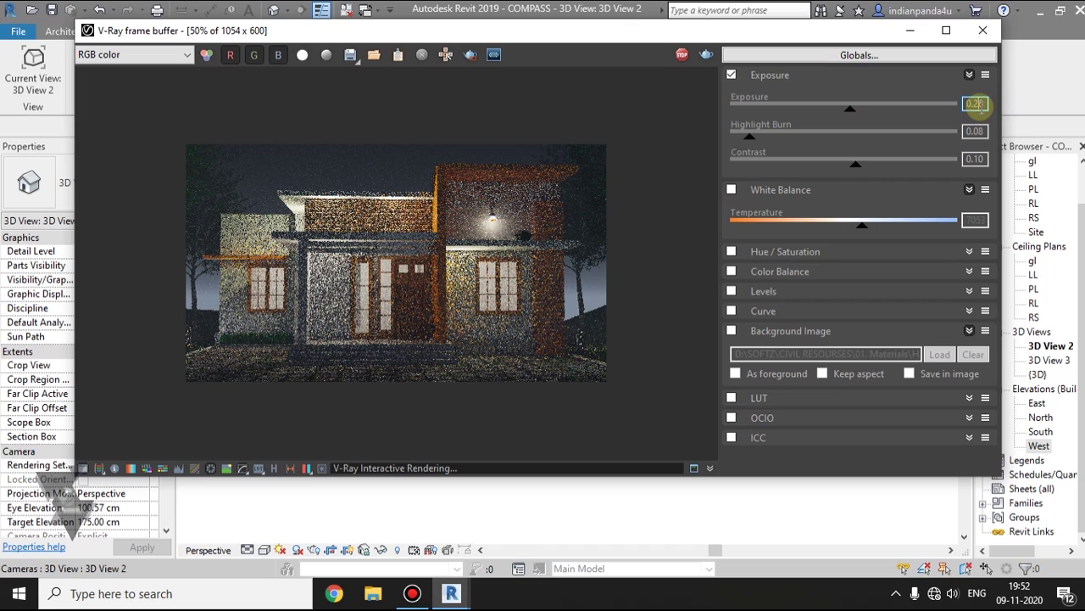
text(0.20)
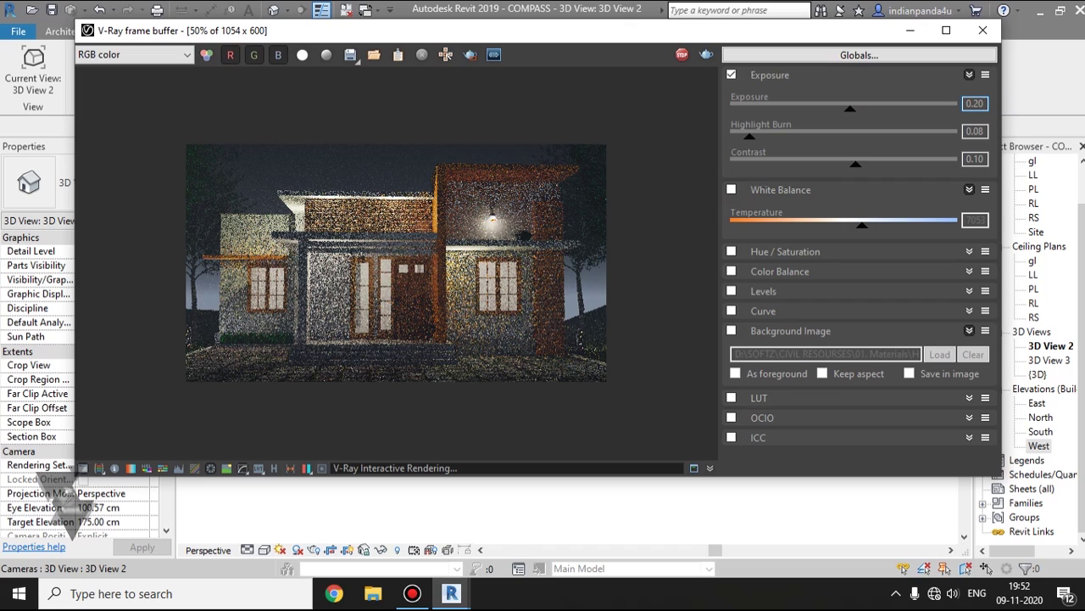
Step: Hide the corrections controls, examine the corrected render with the frame buffer maximized, then restore it to a smaller window
click(83, 467)
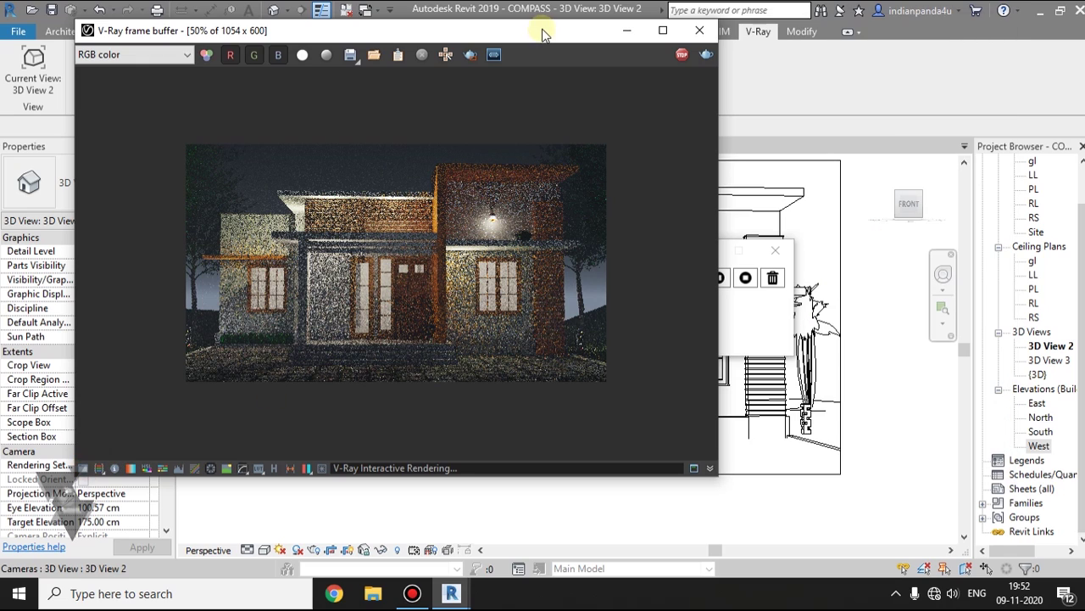
double_click(537, 38)
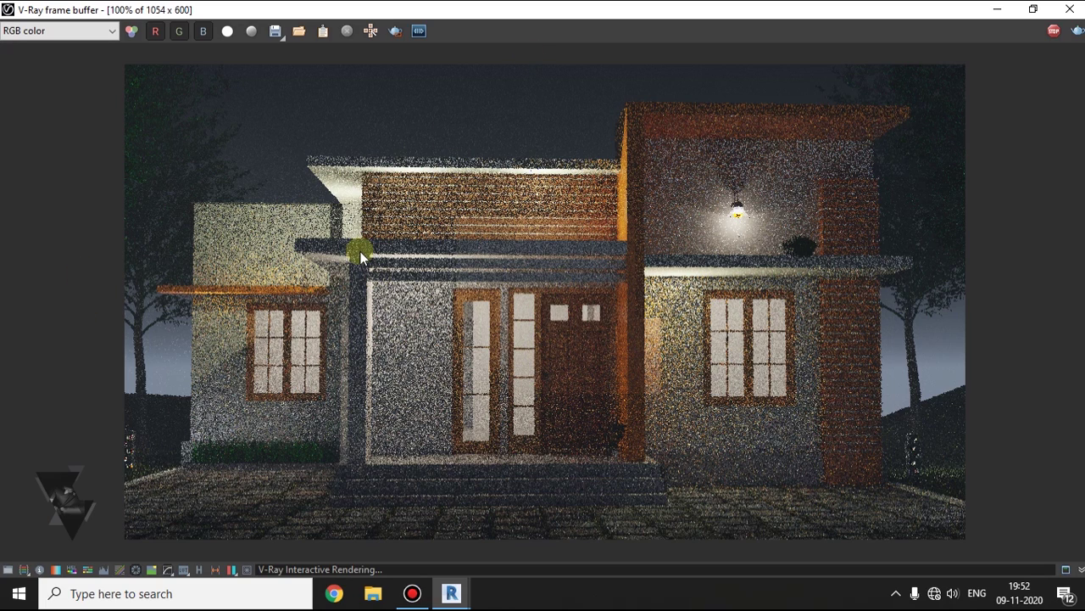
drag(604, 9, 458, 60)
scroll(553, 267, down, 1)
drag(594, 66, 539, 84)
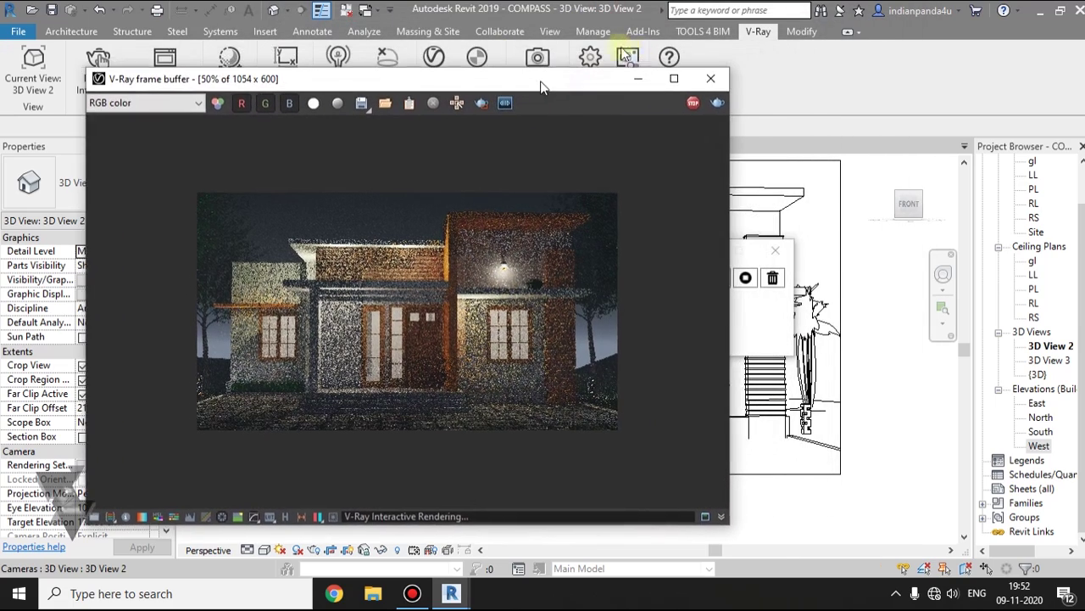
Step: Turn Environment Fog off and back on in the V-Ray environment settings to compare the render, then close the settings
click(588, 51)
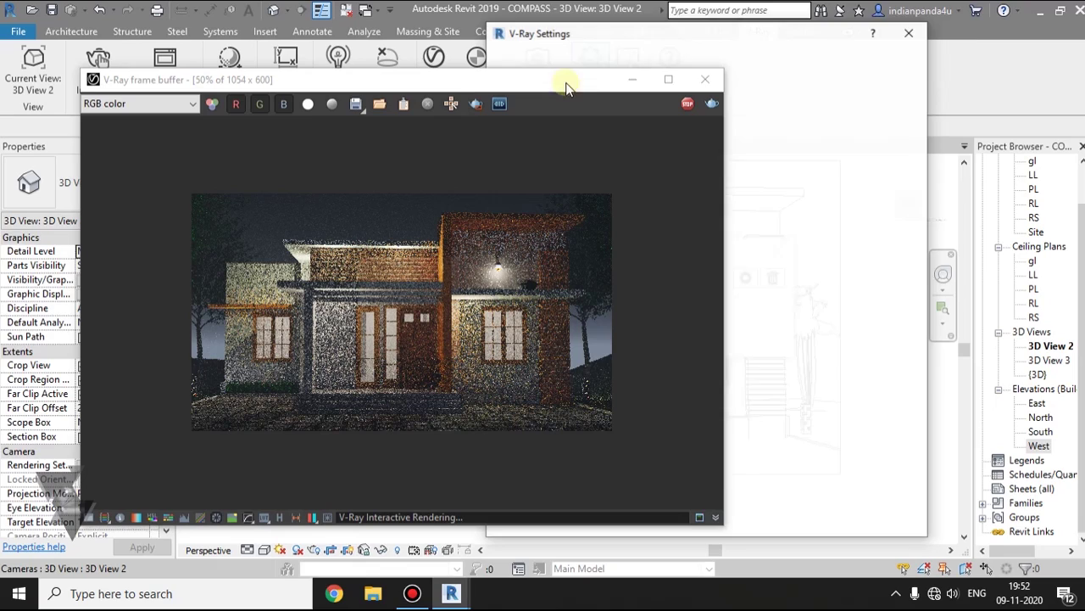
drag(737, 39, 912, 34)
click(805, 52)
drag(570, 80, 488, 74)
click(687, 171)
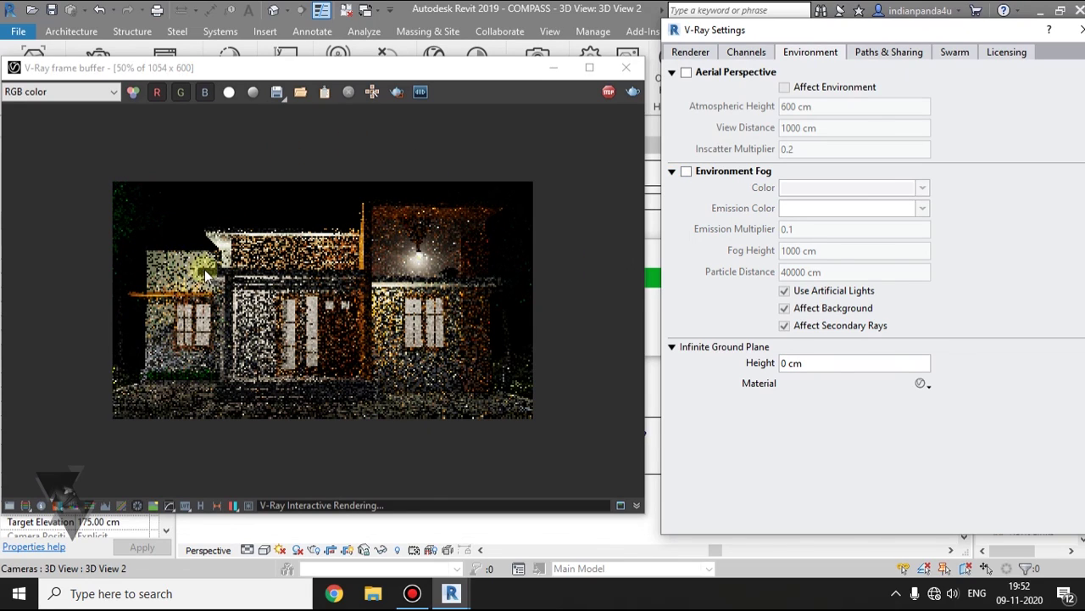
click(686, 171)
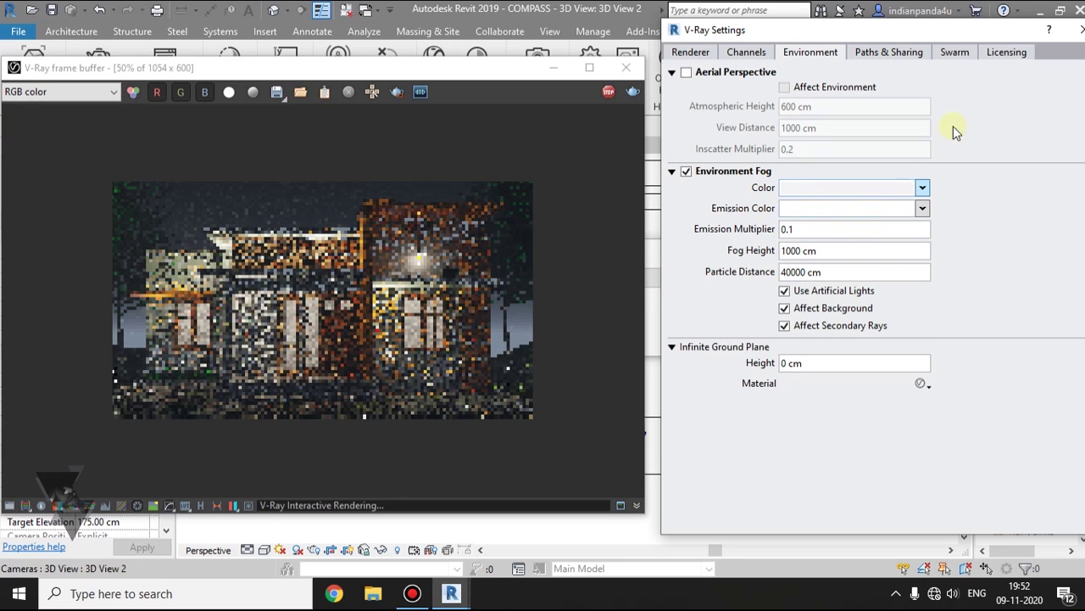
drag(948, 31, 800, 70)
click(932, 69)
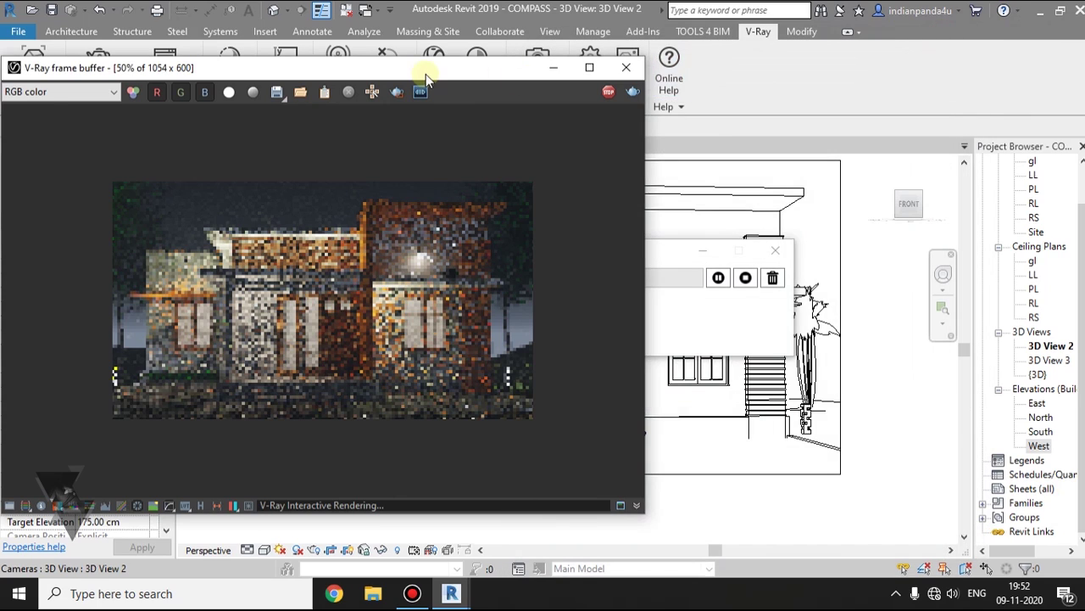
Step: Take a last look at the foggy render, stop the interactive rendering and close the frame buffer and progress windows
drag(425, 72, 632, 45)
scroll(574, 239, up, 1)
scroll(576, 242, down, 1)
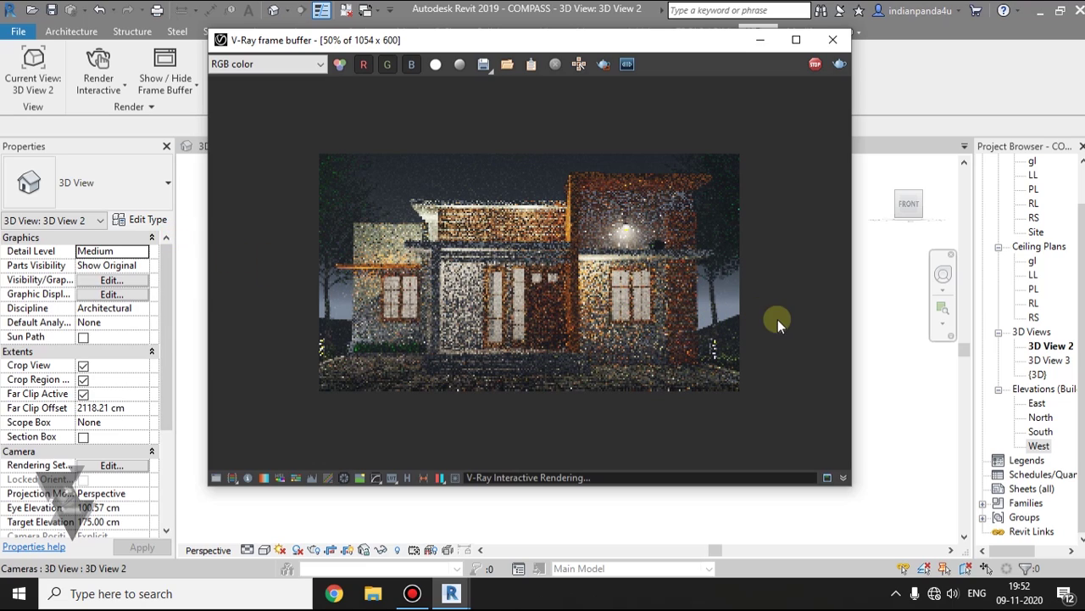
click(816, 66)
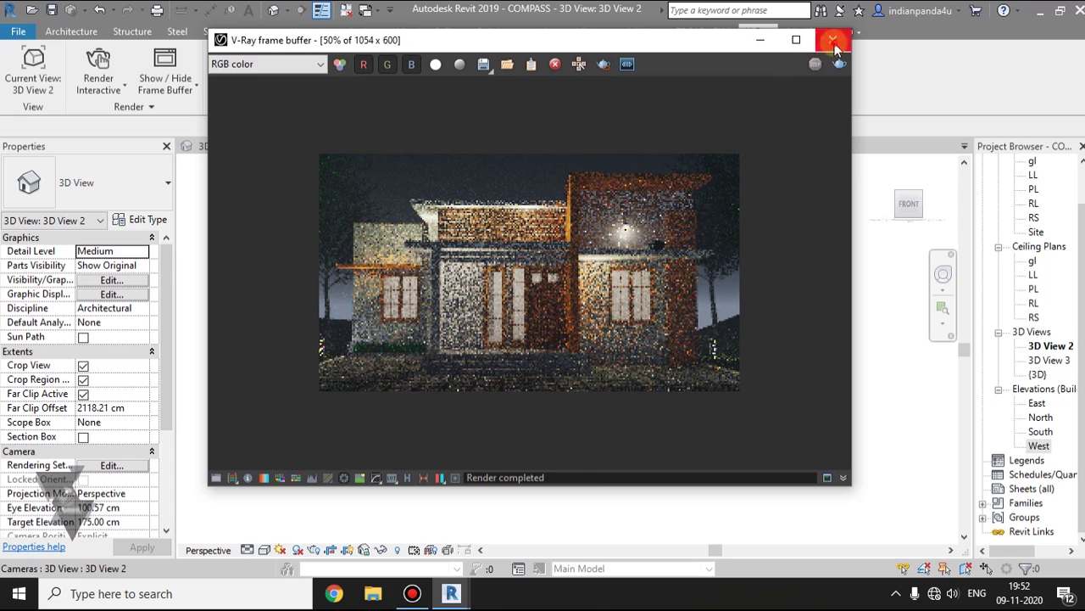
click(833, 40)
click(775, 250)
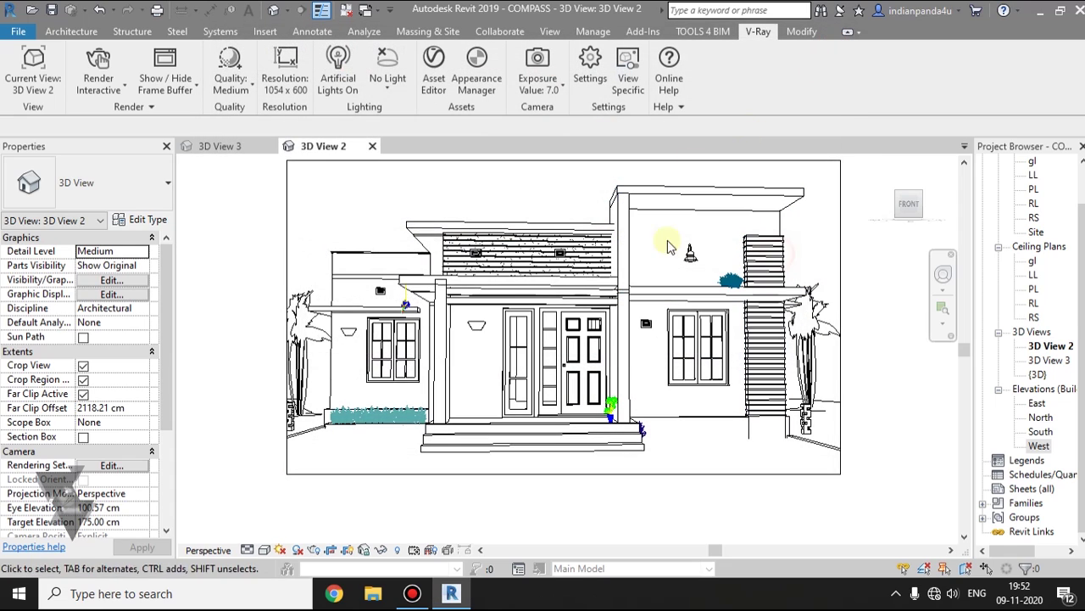
Step: Set the V-Ray sampler to Buckets and the denoiser engine to Default V-Ray Denoiser, then close the settings
click(591, 61)
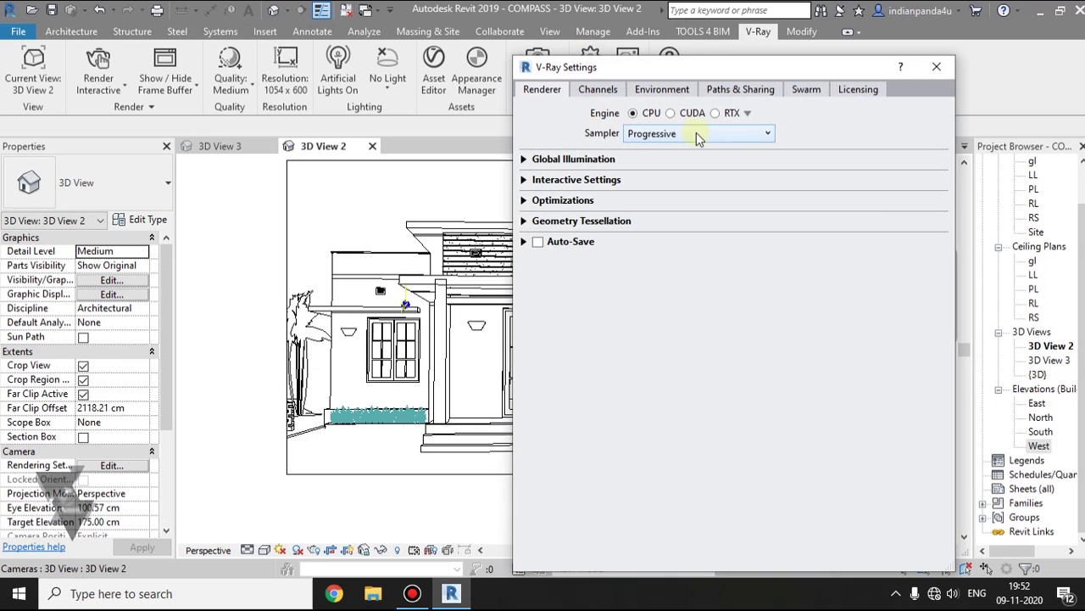
click(698, 136)
click(659, 153)
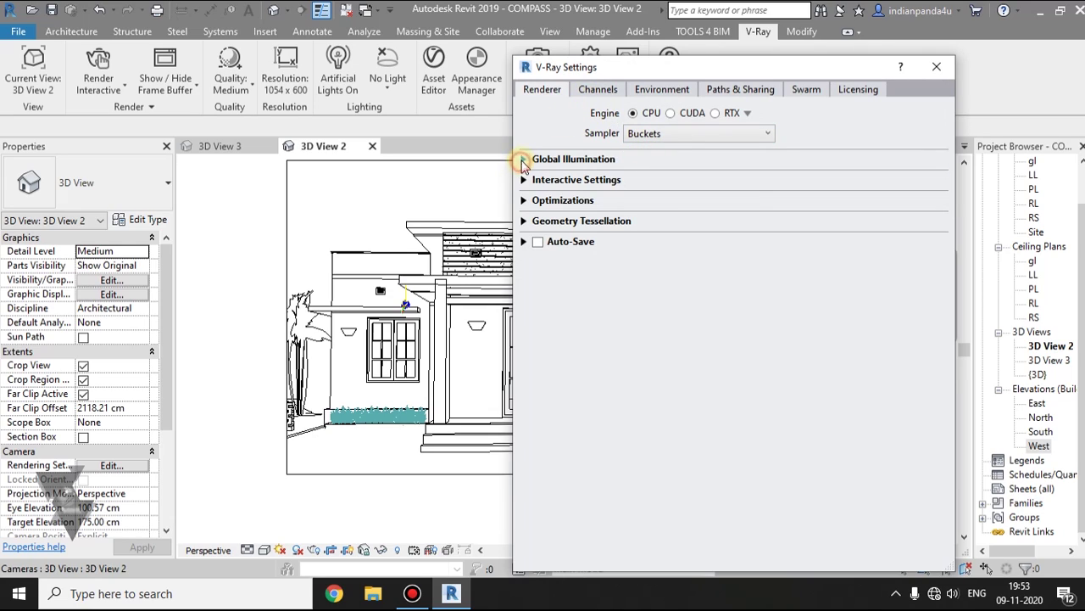
click(599, 90)
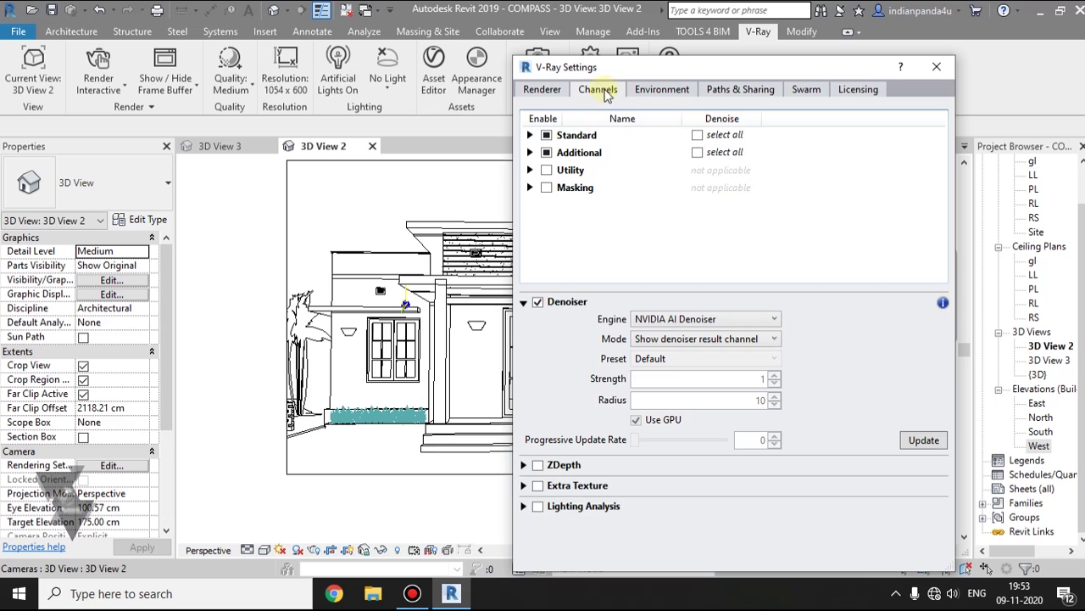
click(686, 319)
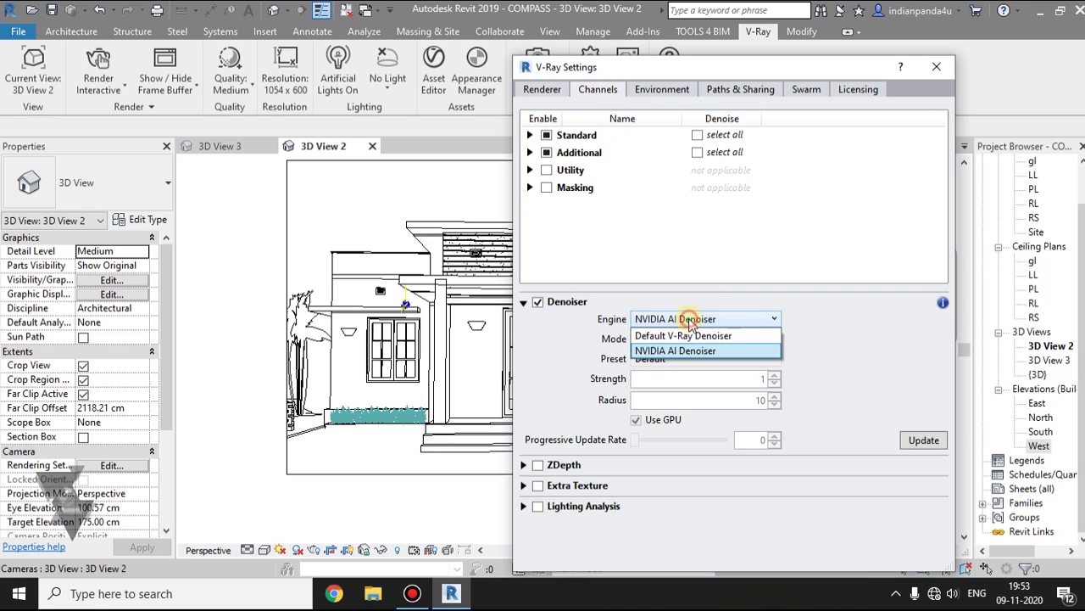
click(691, 335)
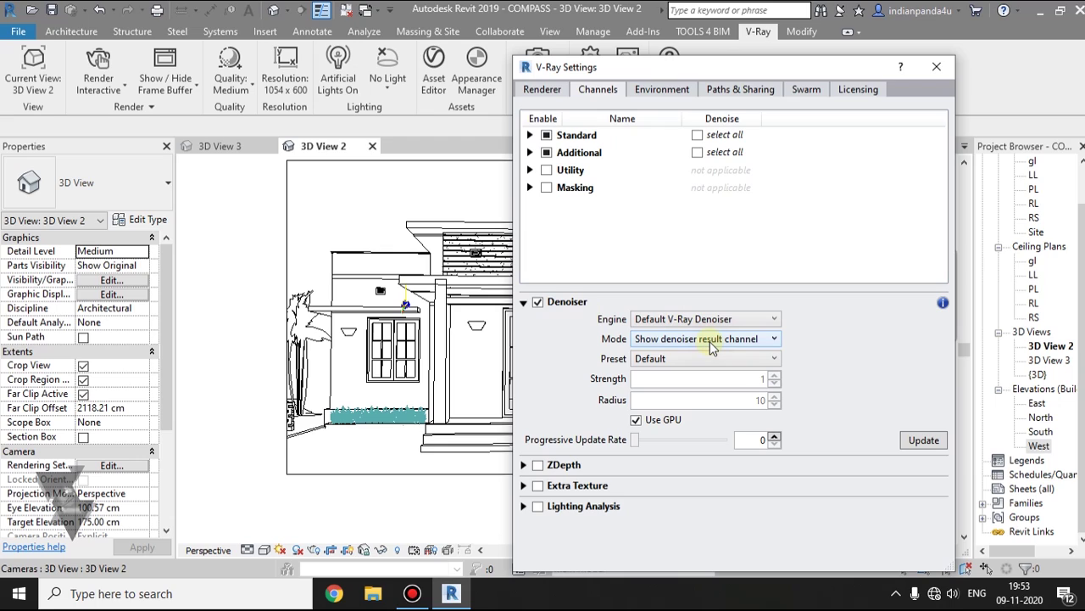
click(937, 67)
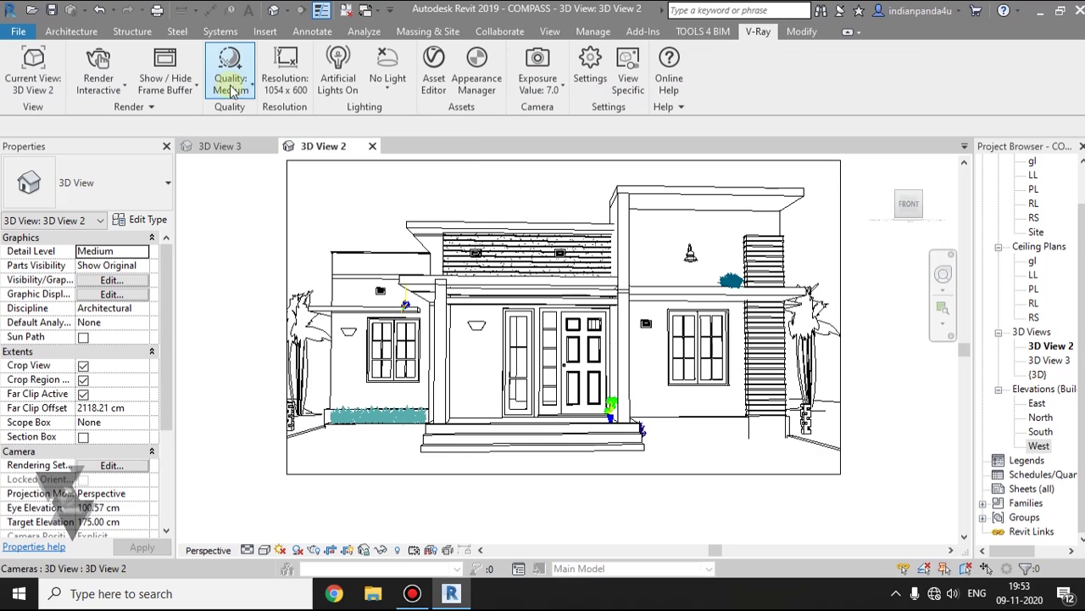
Step: Set the render quality to High and start a production render of 3D View 2
click(250, 88)
click(229, 162)
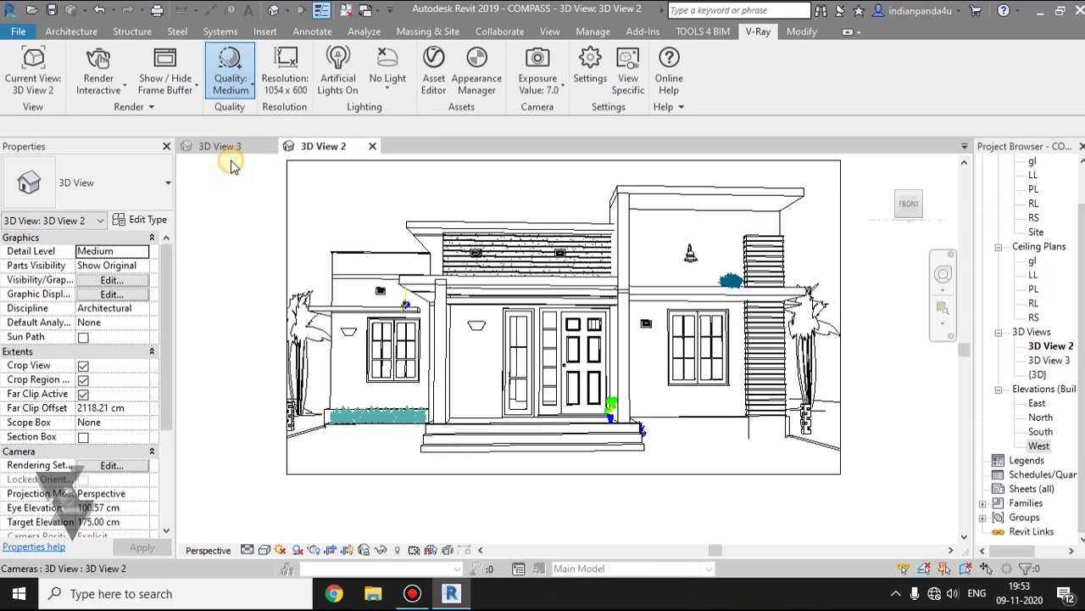
click(106, 85)
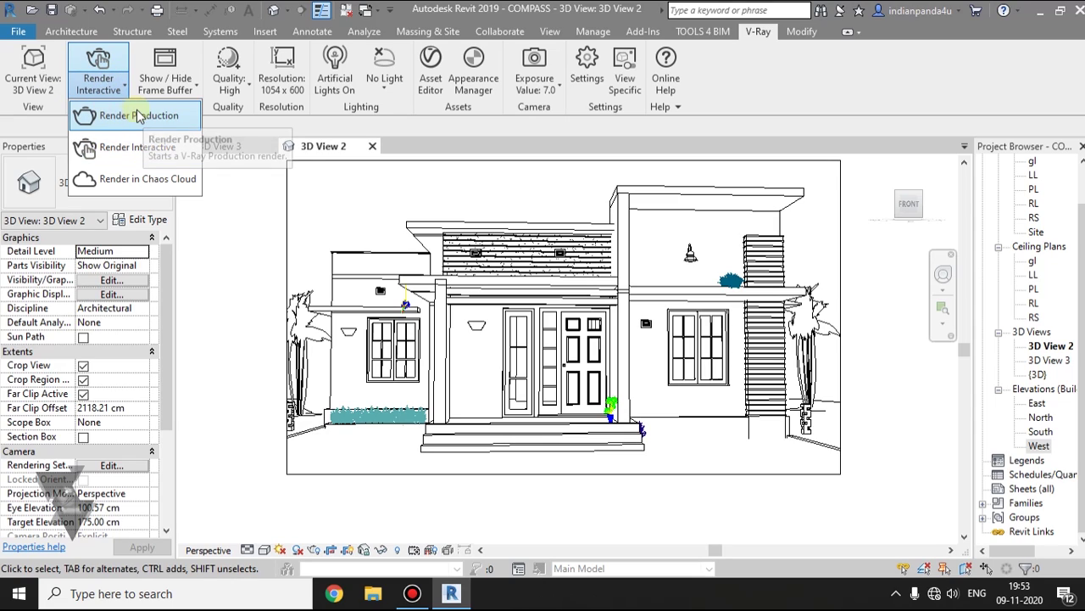
click(136, 115)
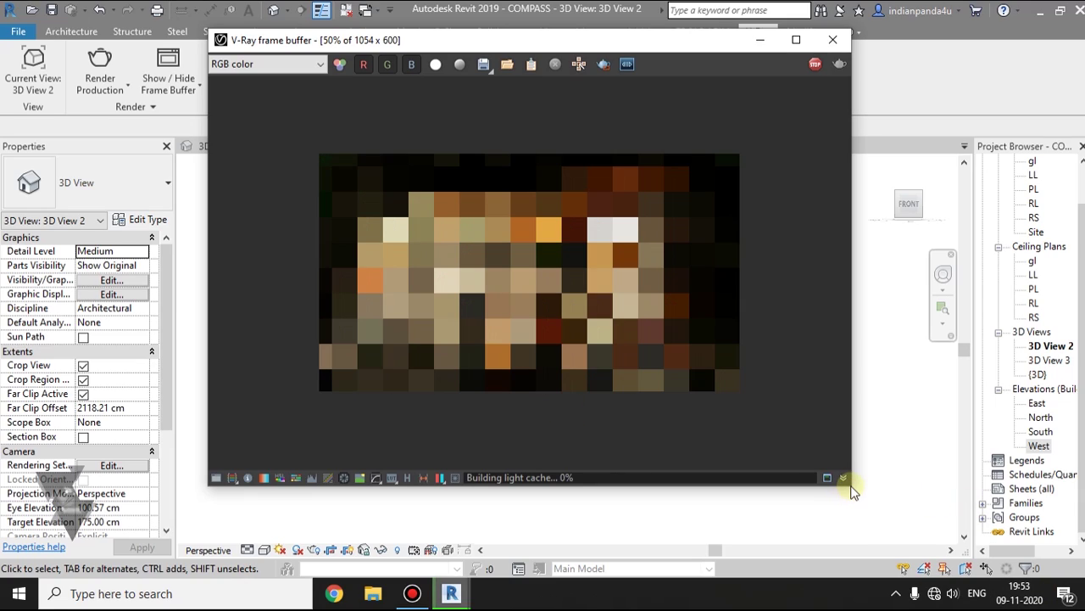
Step: Enlarge and reposition the frame buffer window, then examine the production render closely while its light cache builds
drag(850, 490, 967, 498)
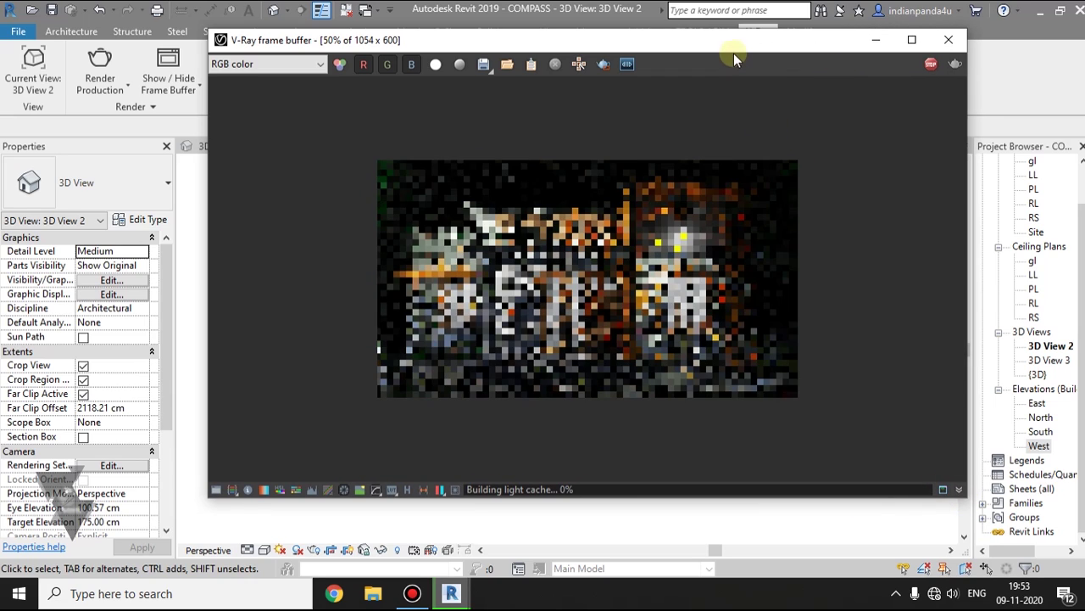
drag(734, 54, 660, 49)
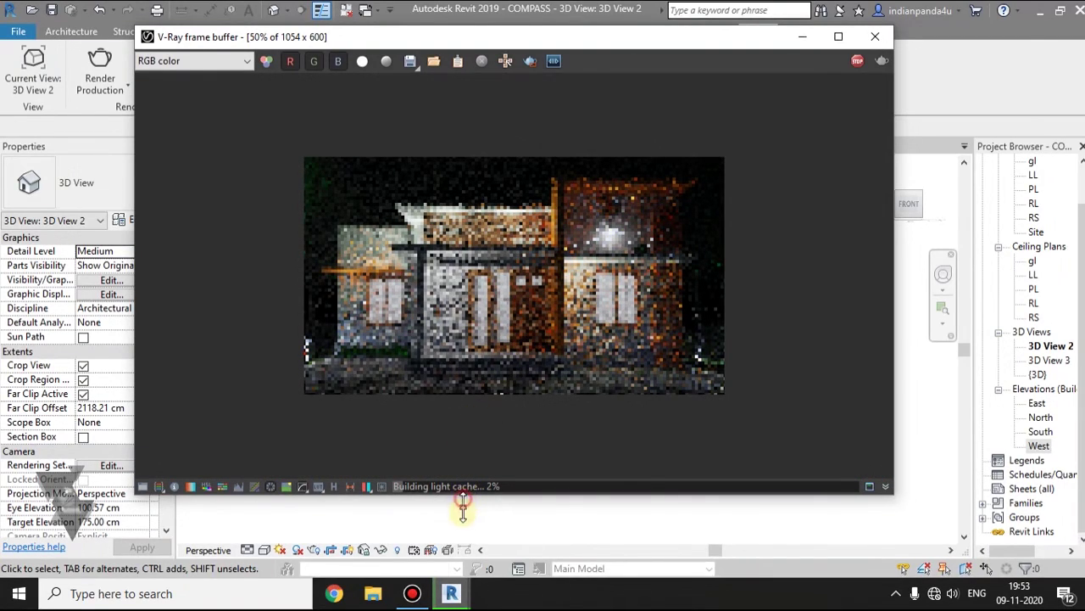
drag(463, 492, 463, 533)
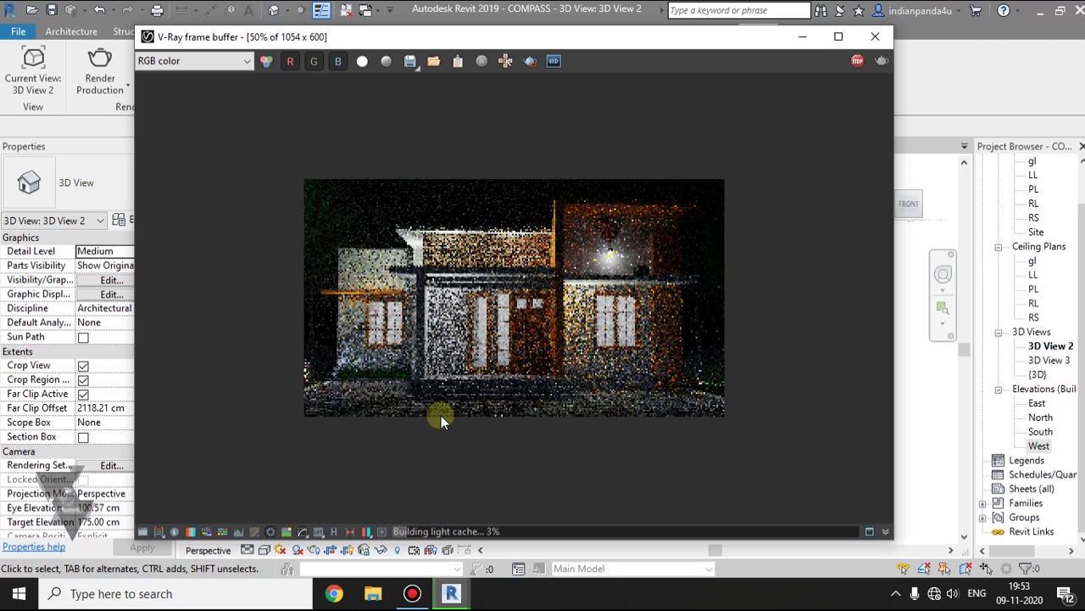
double_click(420, 385)
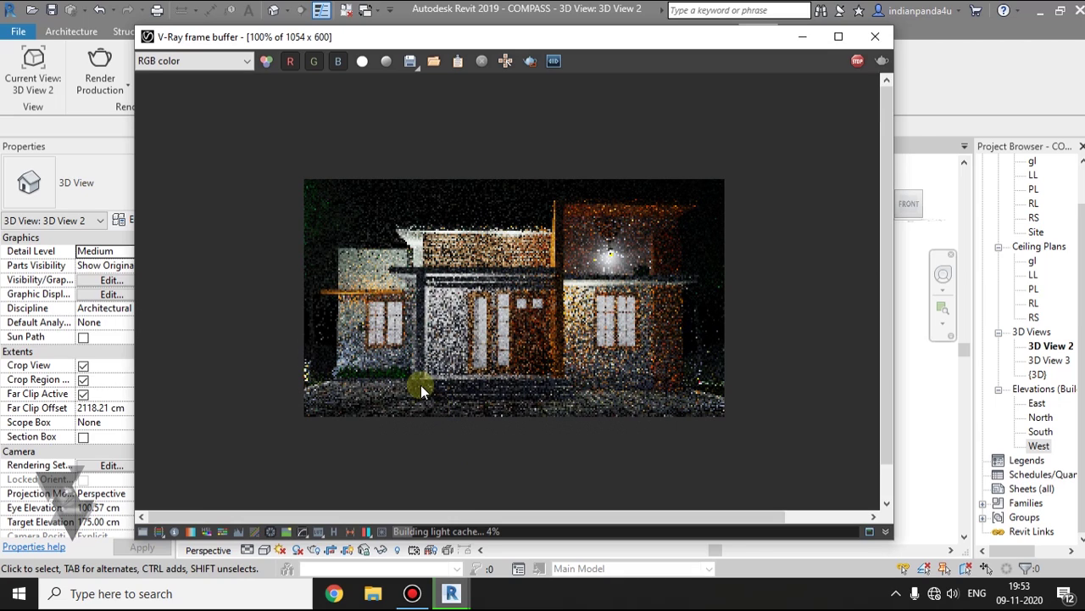
scroll(421, 385, down, 1)
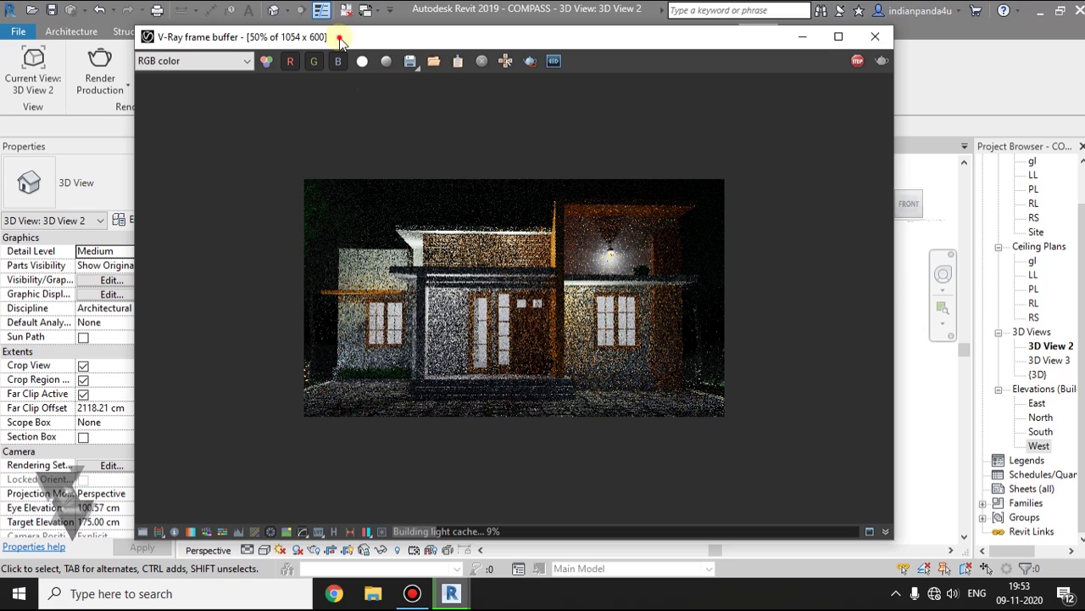
drag(339, 40, 375, 37)
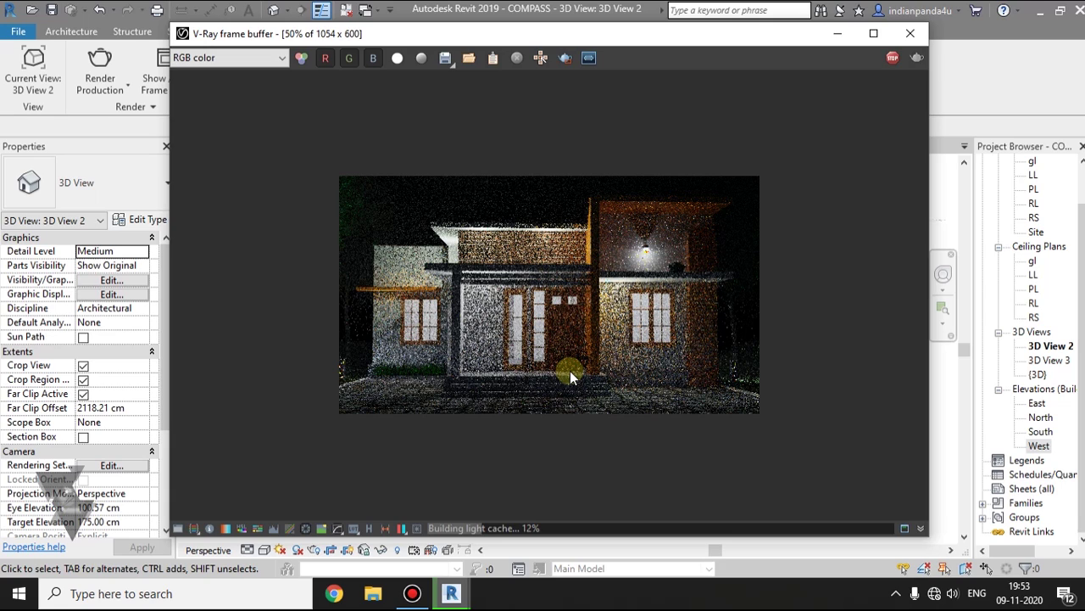
scroll(538, 363, up, 1)
scroll(537, 364, down, 1)
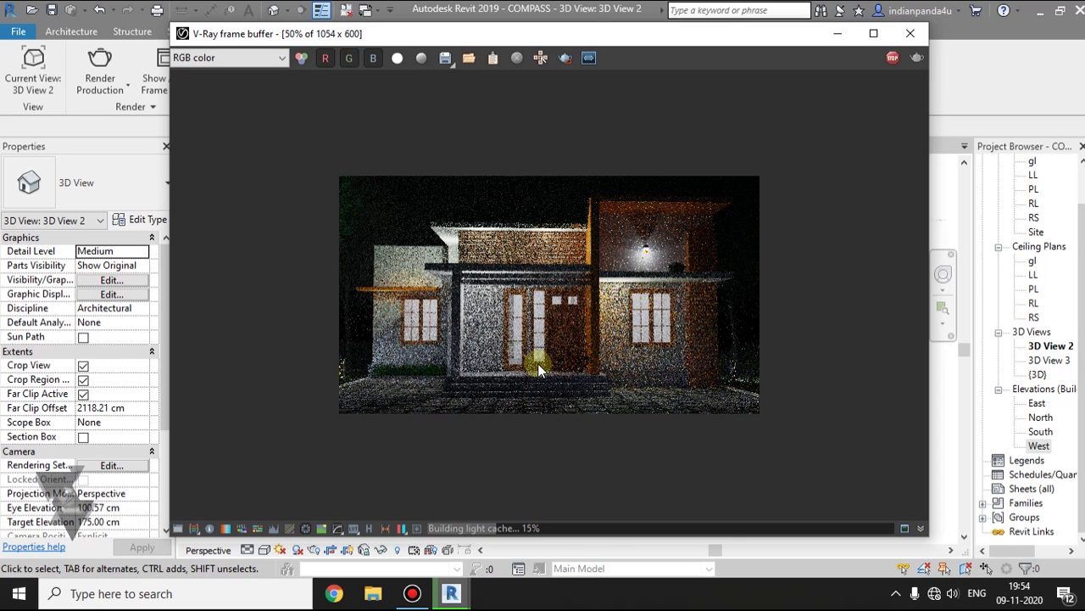
scroll(529, 358, up, 1)
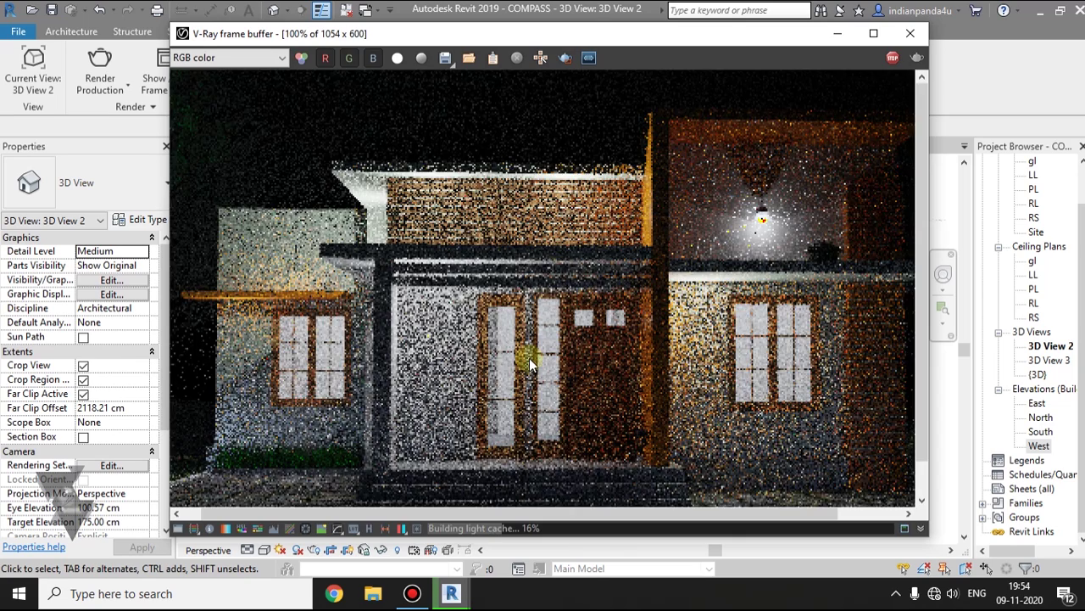
scroll(516, 356, down, 2)
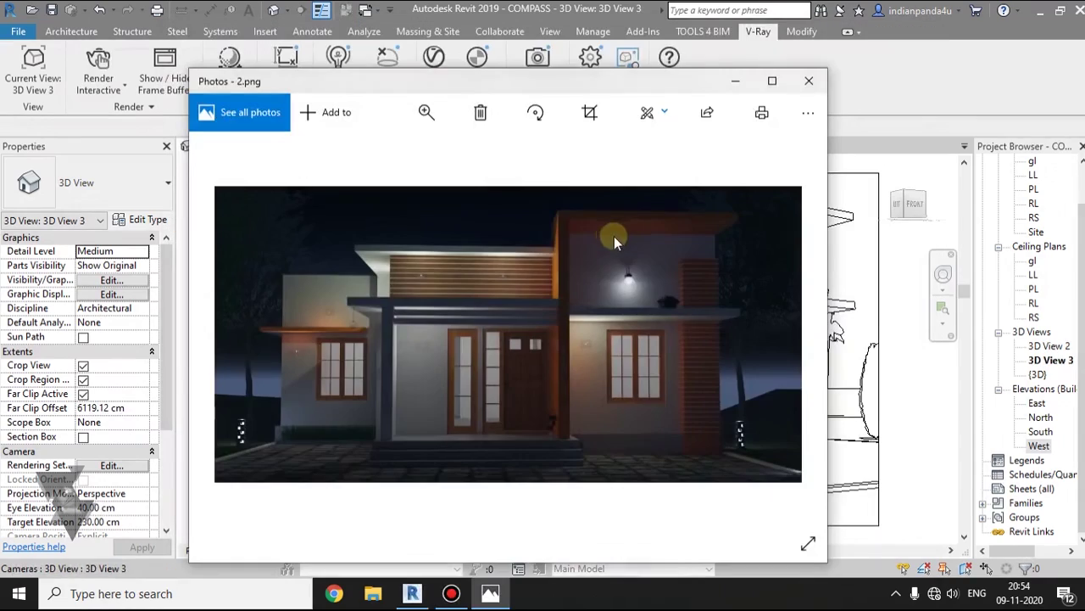
Step: Examine the finished night render 2.png in Photos at full and reduced window size, then close it
double_click(603, 78)
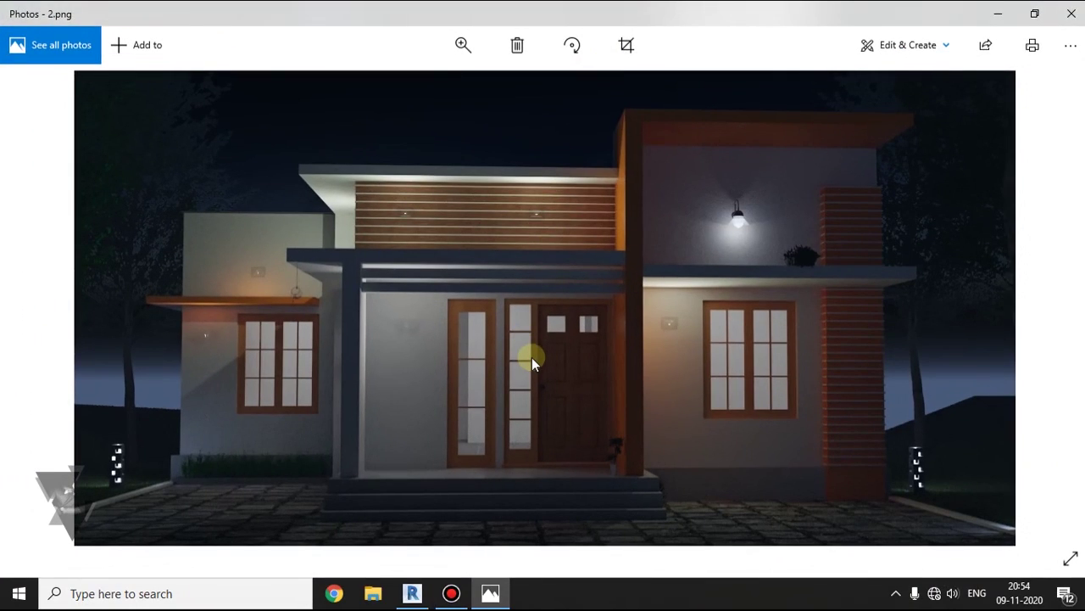
drag(549, 7, 549, 53)
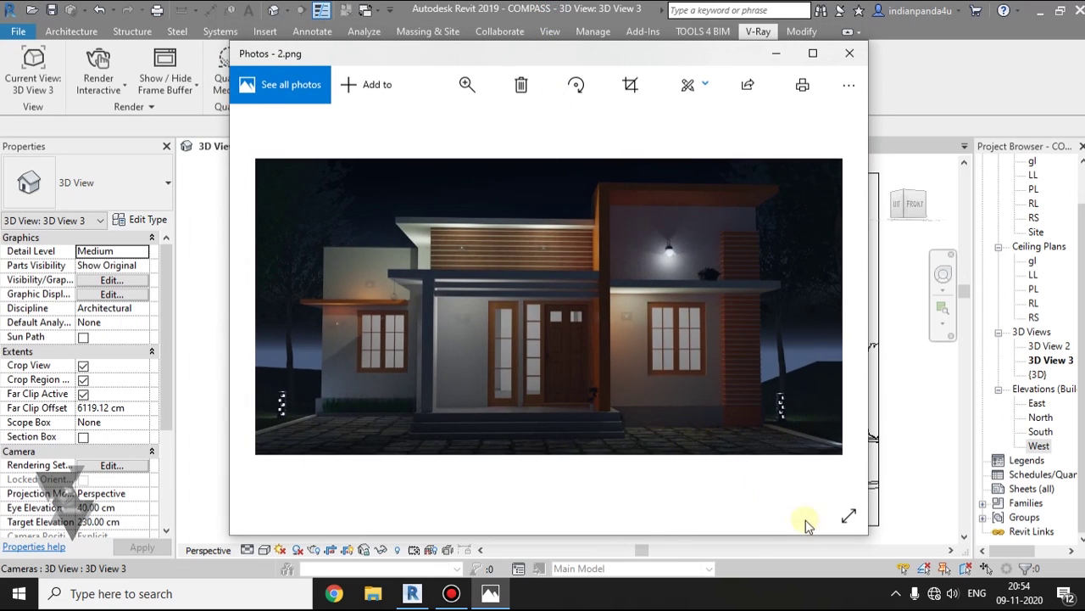
drag(864, 536, 968, 472)
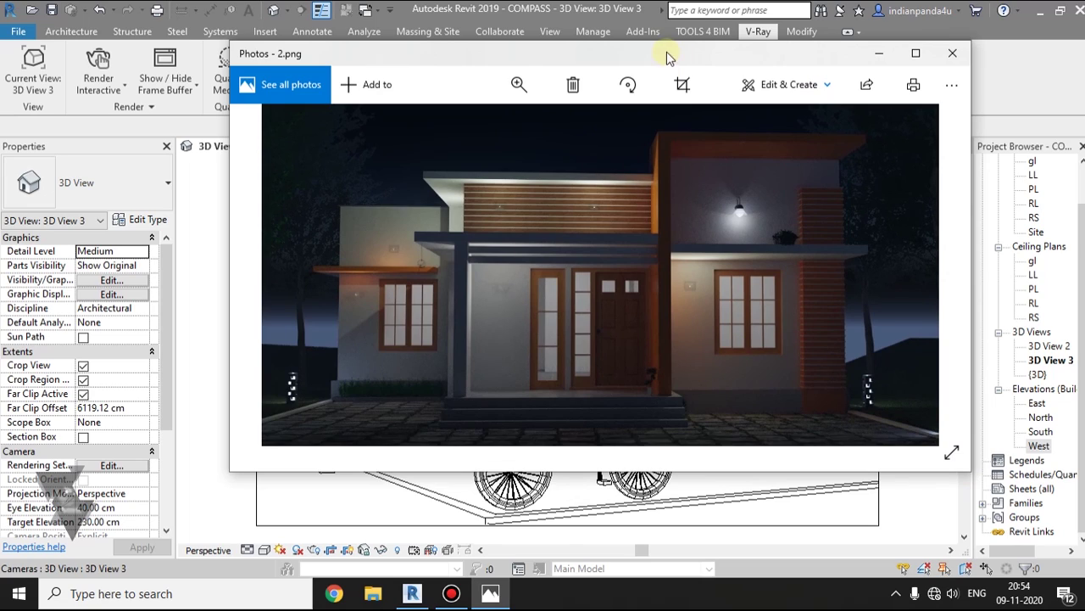
drag(667, 56, 619, 119)
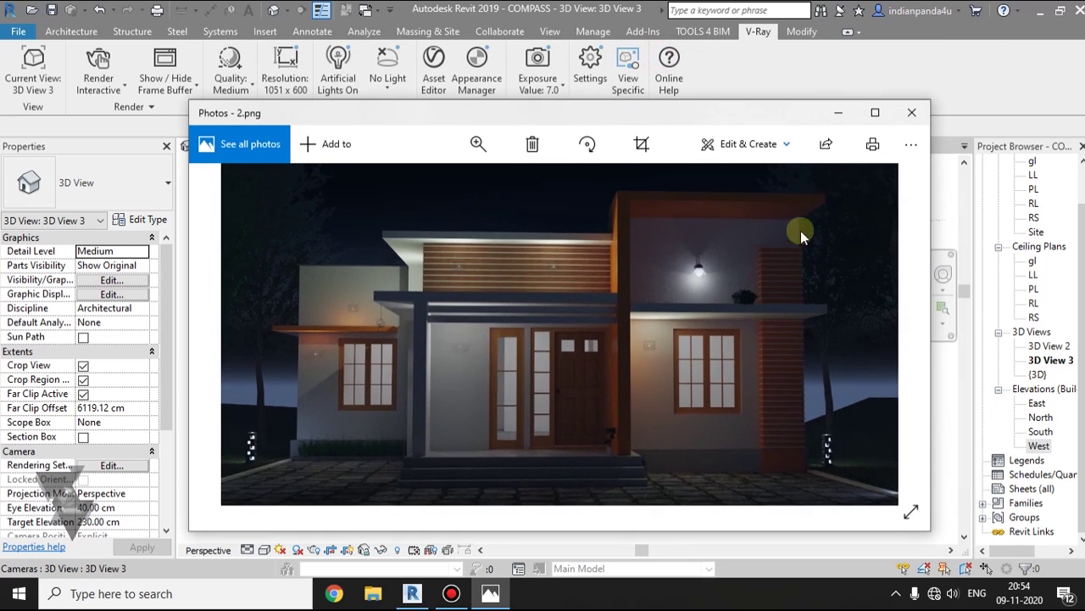
click(910, 113)
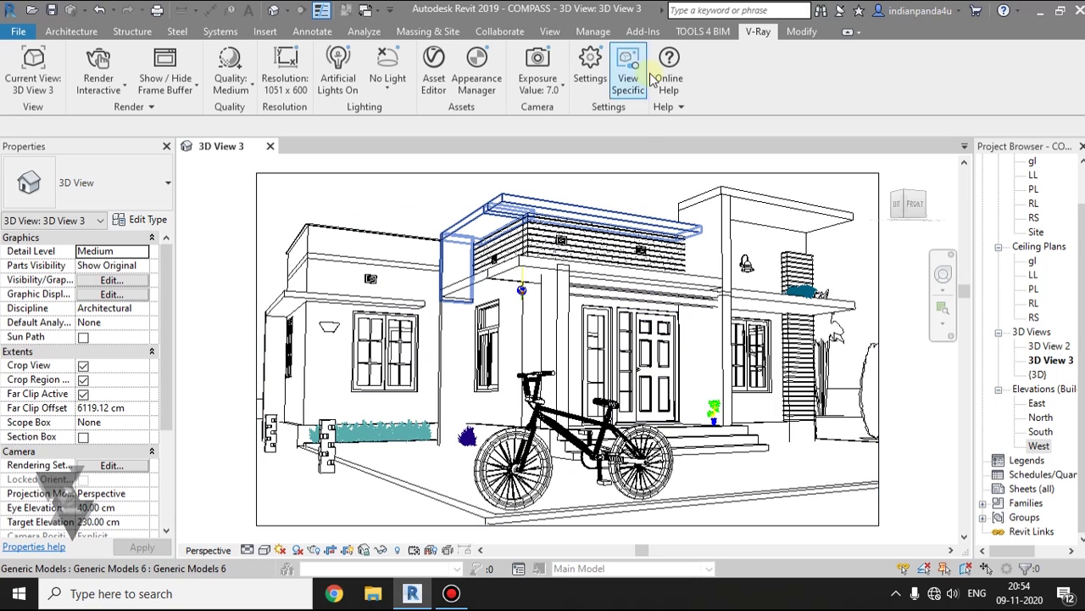
Step: Turn the artificial lights off and set the light type to V-Ray Sun, look at its Ground Albedo settings, then close the lights dialog
click(337, 59)
click(380, 53)
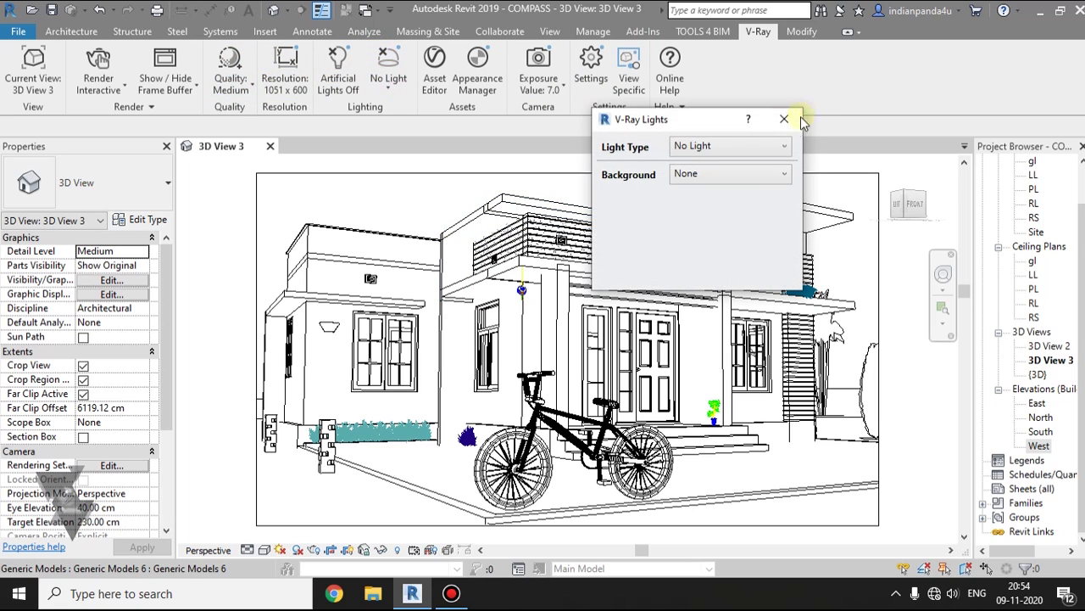
click(767, 146)
click(719, 167)
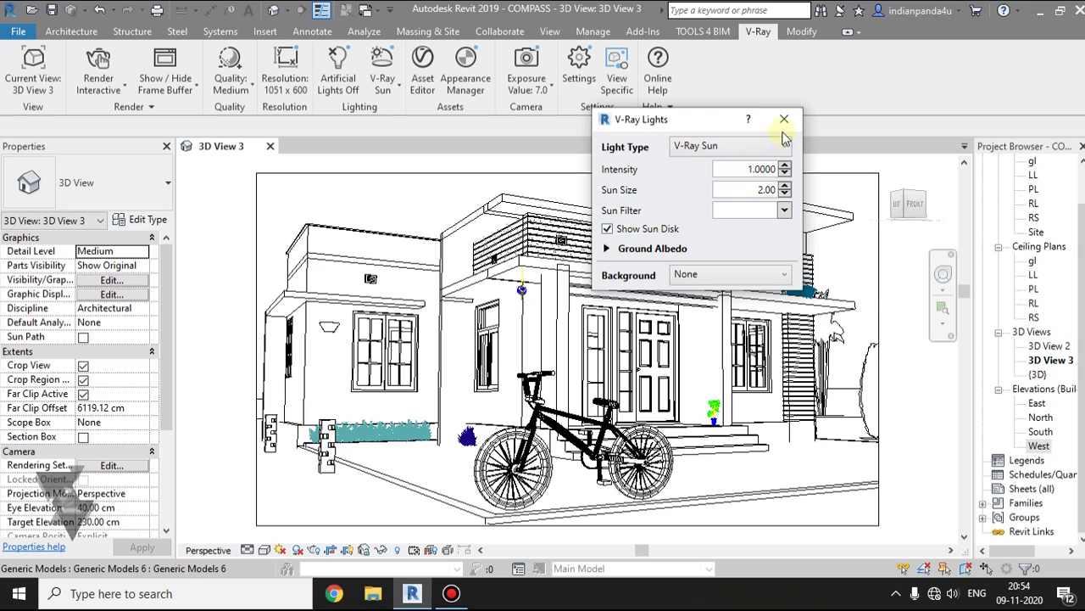
click(638, 249)
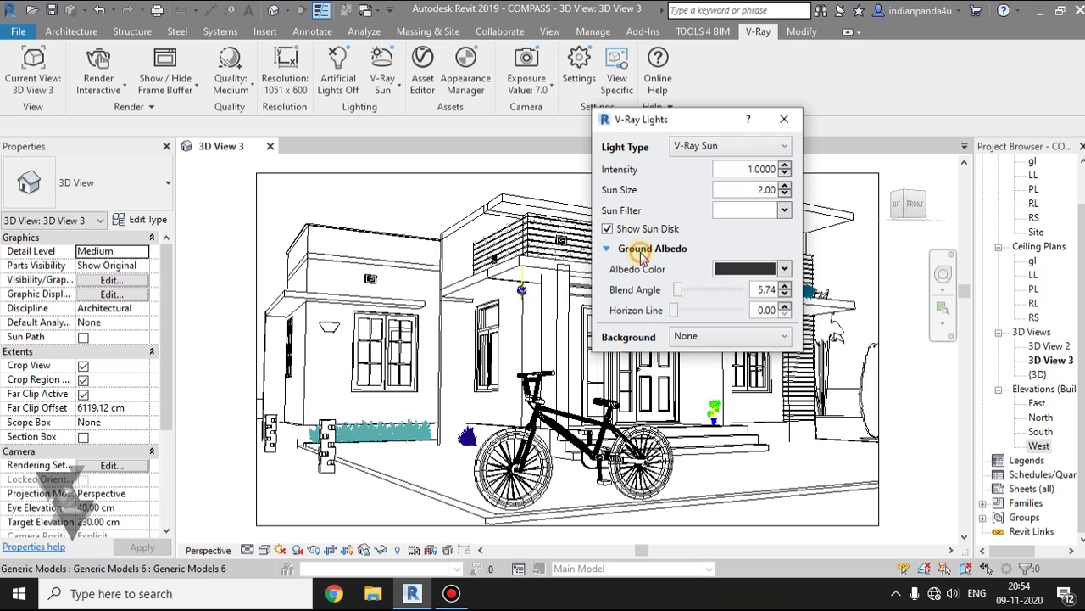
click(796, 120)
Step: Set the V-Ray camera exposure value to about 13.7 and close the camera settings
click(540, 92)
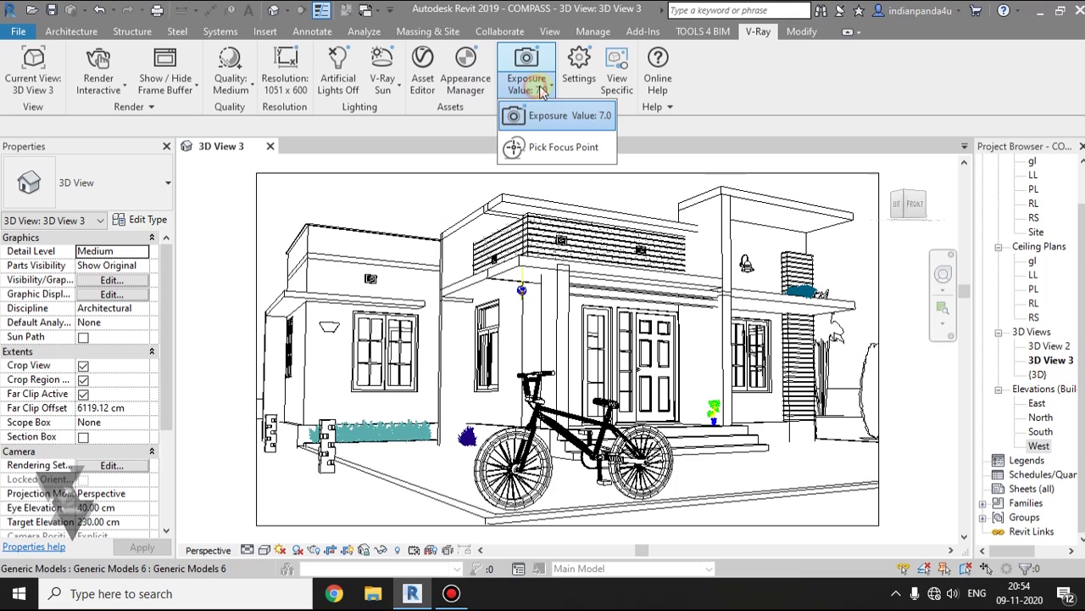
click(550, 115)
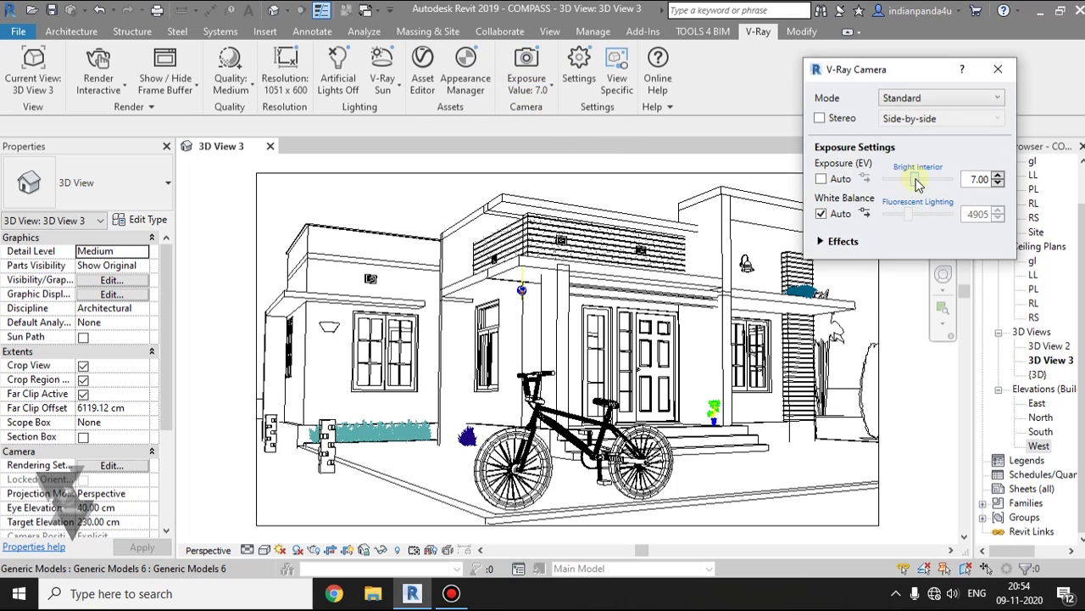
drag(917, 183, 904, 187)
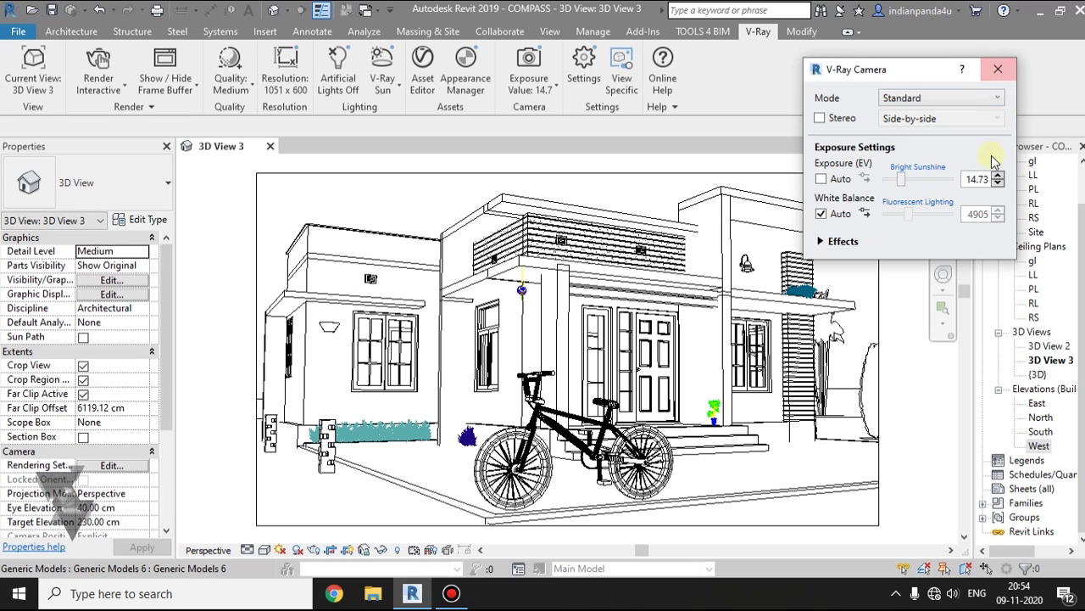
click(998, 183)
click(998, 69)
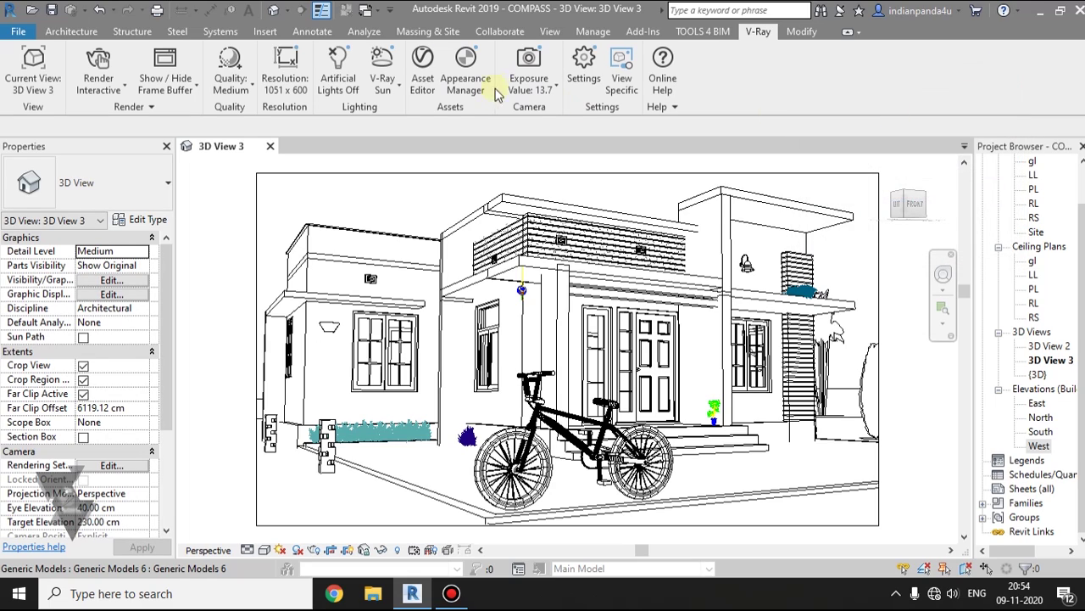
Step: Keep the sampler on Progressive, review the NVIDIA AI denoiser and environment settings, then close the V-Ray settings
click(595, 98)
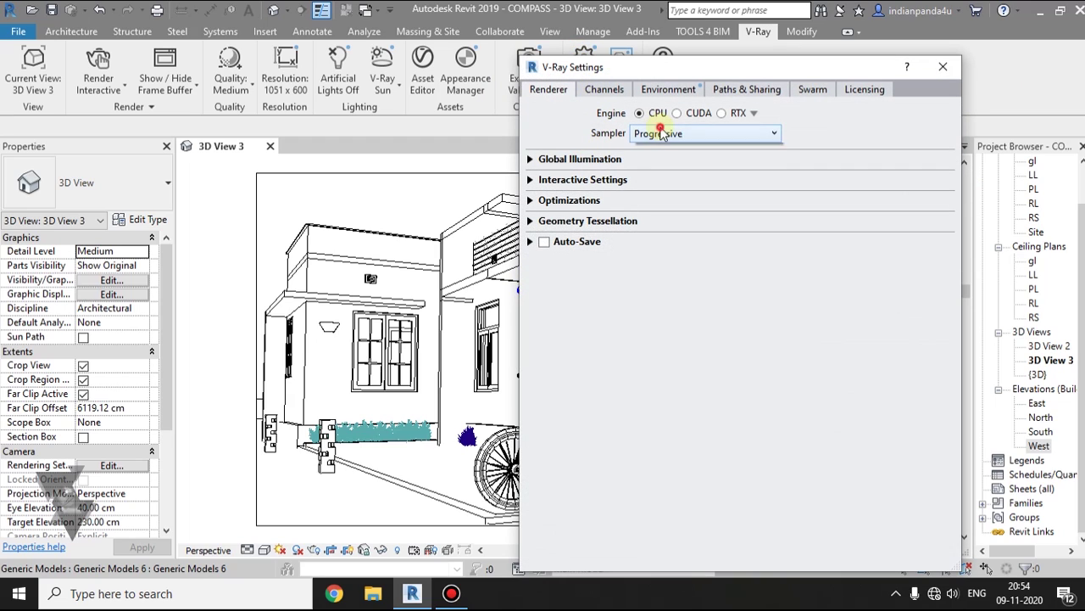
click(657, 133)
click(670, 161)
click(605, 90)
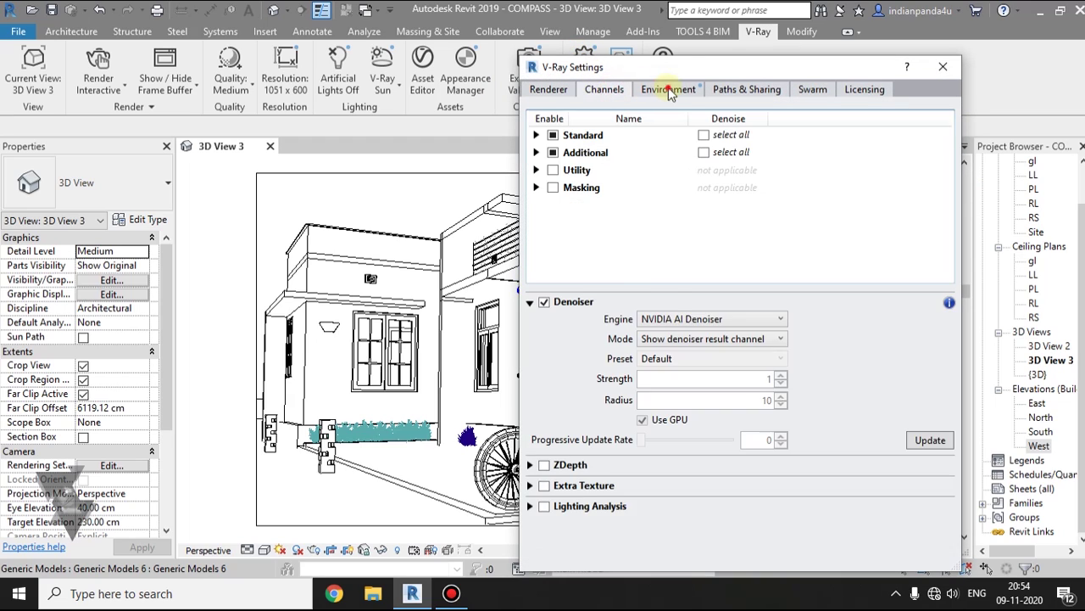
click(670, 89)
click(606, 89)
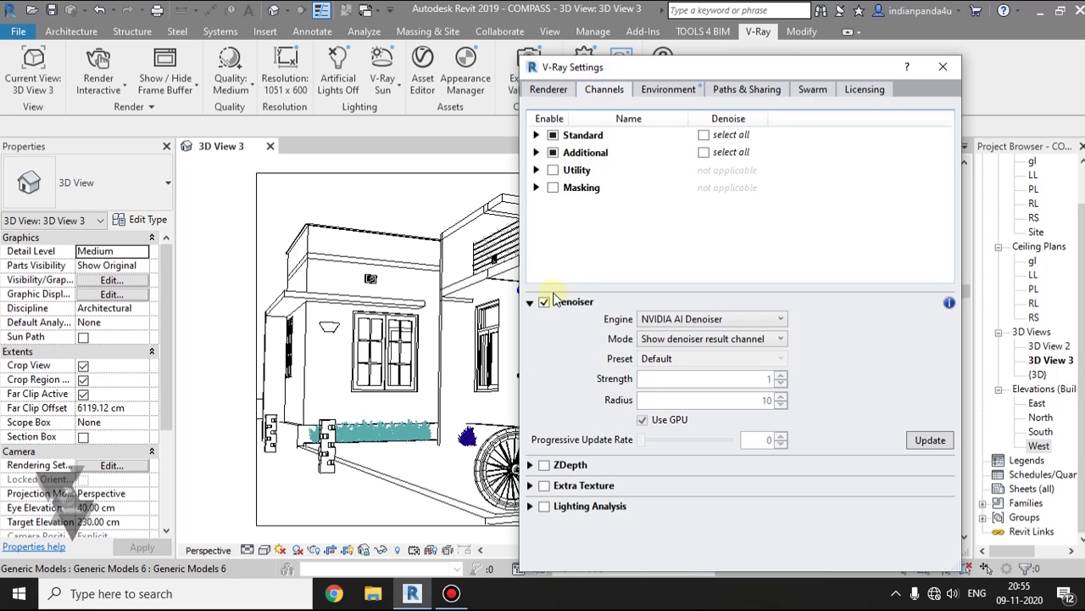
click(944, 68)
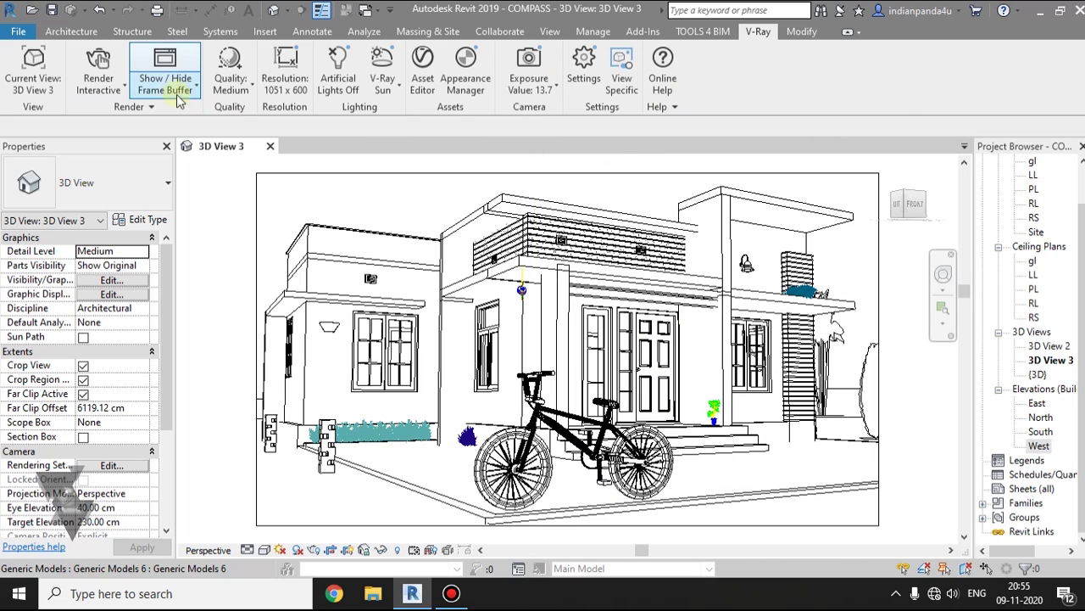
Step: Start an interactive render of 3D View 3 with the daylight settings
click(97, 61)
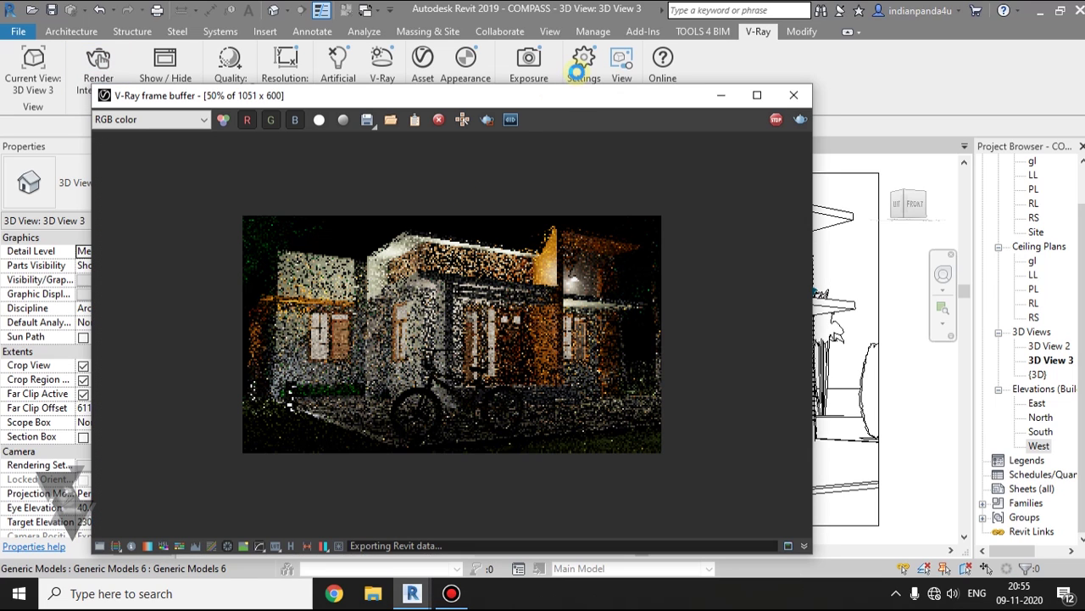
Step: Examine the interactive daylight render of 3D View 3 in the frame buffer, both whole and close up around the bicycle and entrance
drag(575, 97, 669, 39)
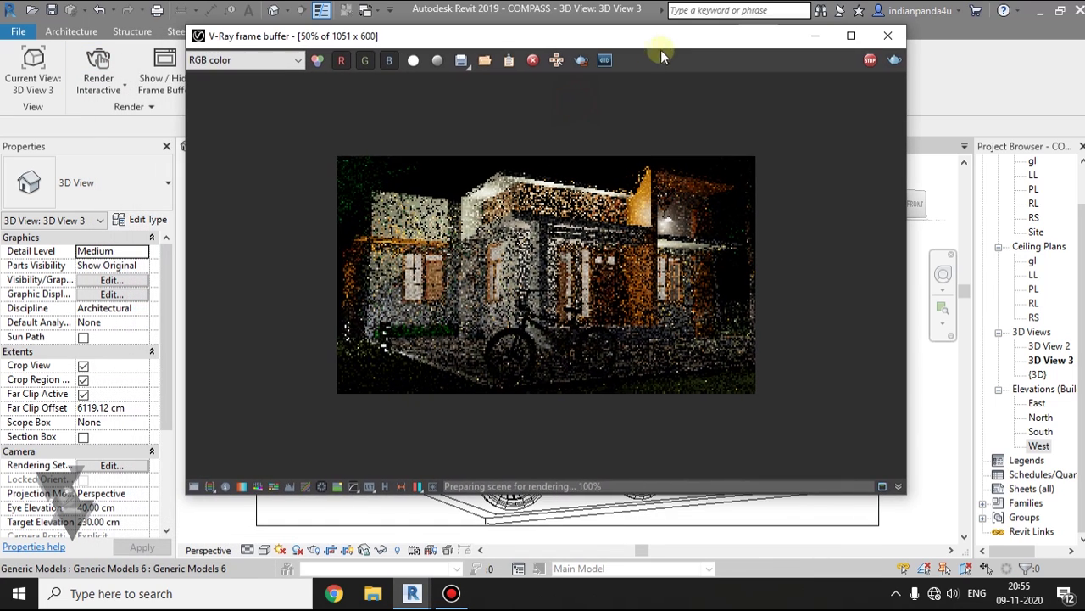
double_click(576, 269)
scroll(576, 268, down, 1)
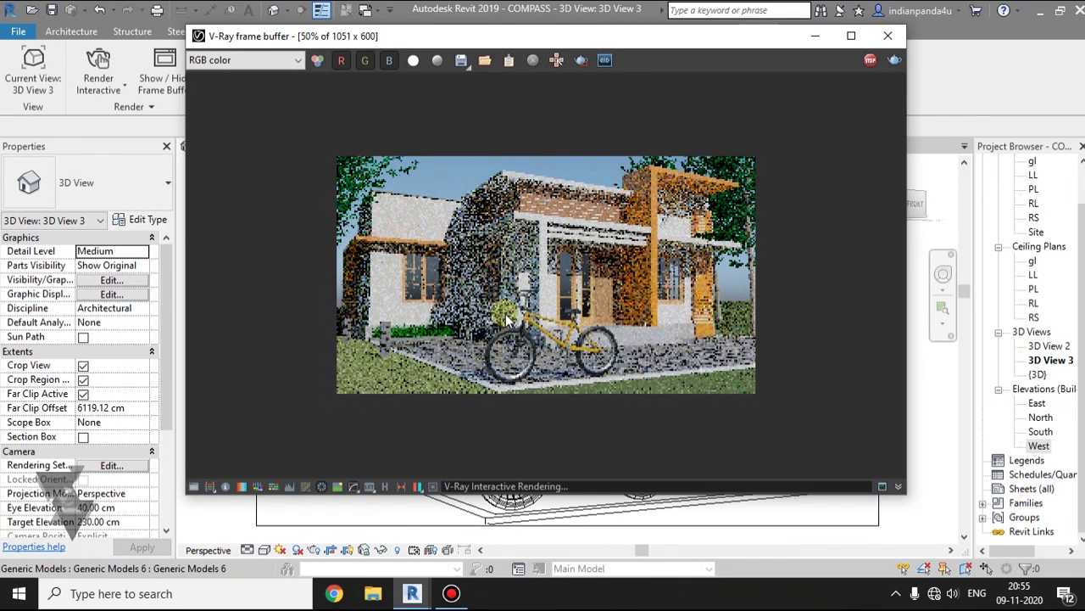
scroll(633, 338, up, 1)
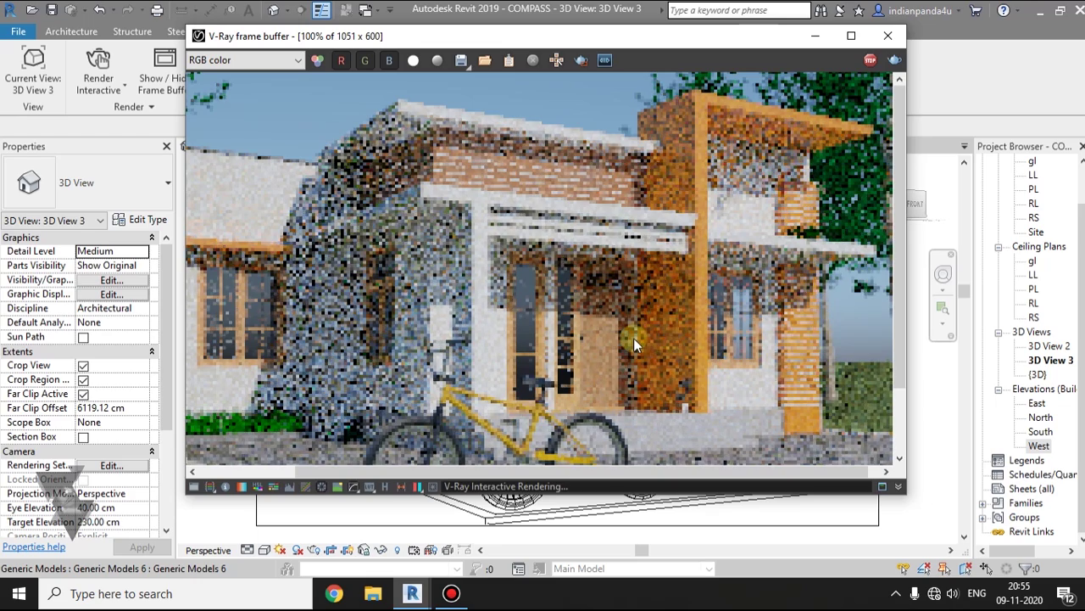
scroll(633, 338, down, 1)
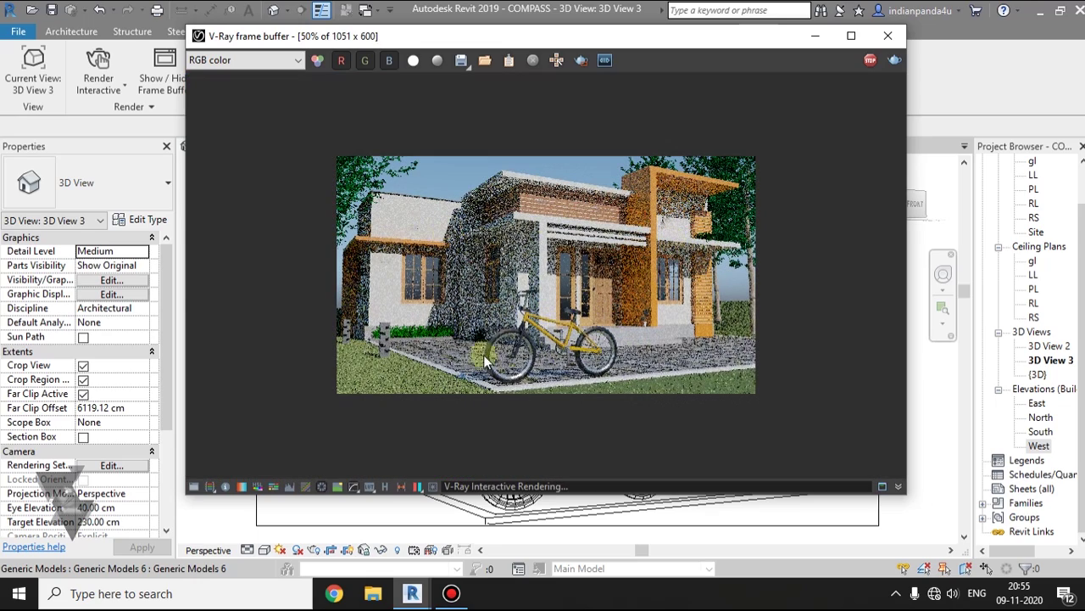
scroll(575, 318, up, 1)
scroll(575, 318, down, 1)
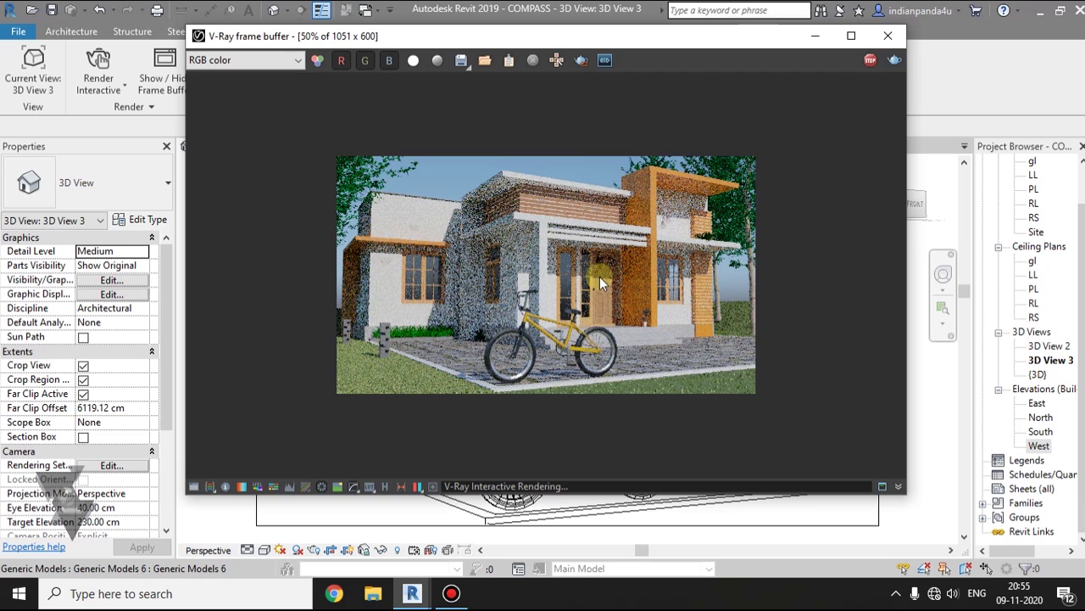
scroll(600, 276, up, 1)
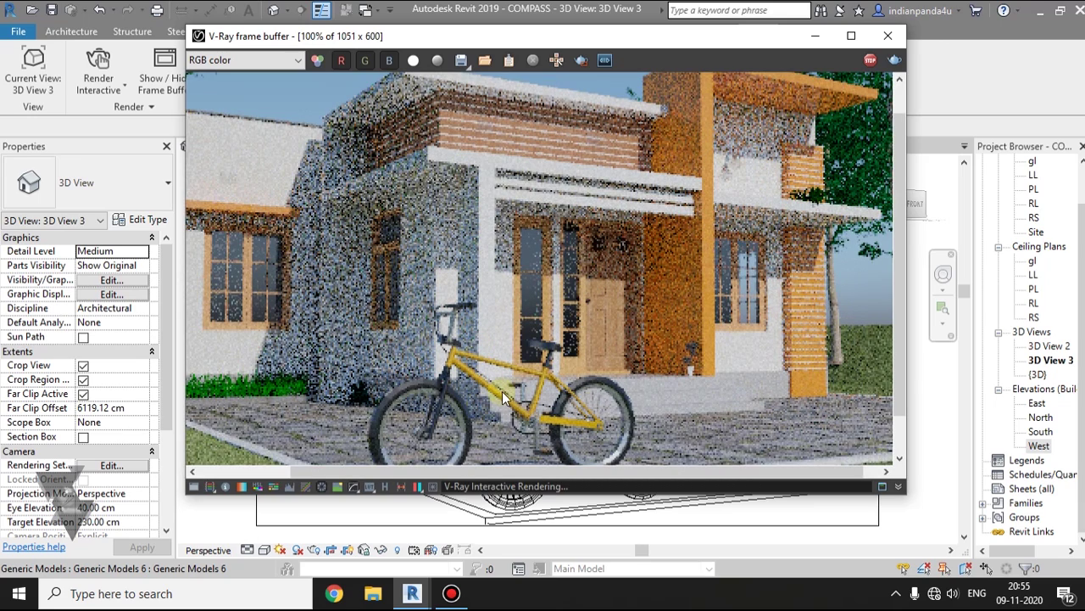
scroll(460, 393, down, 1)
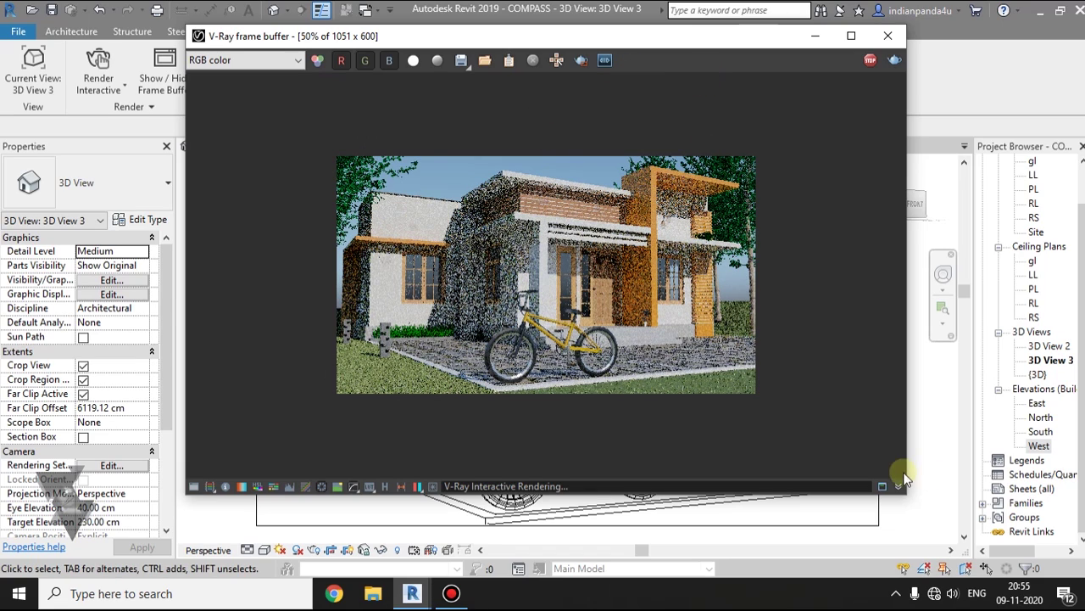
Step: Shrink and move the frame buffer aside, show the V-Ray camera effects and keep the Focus Source on Fixed Point
drag(904, 491, 726, 434)
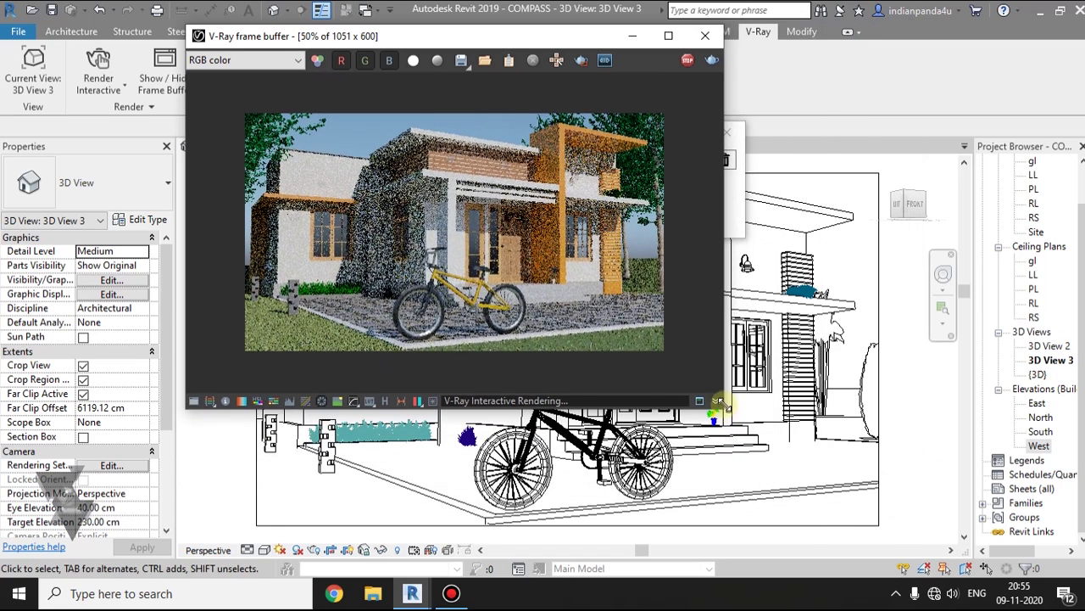
drag(573, 42, 450, 127)
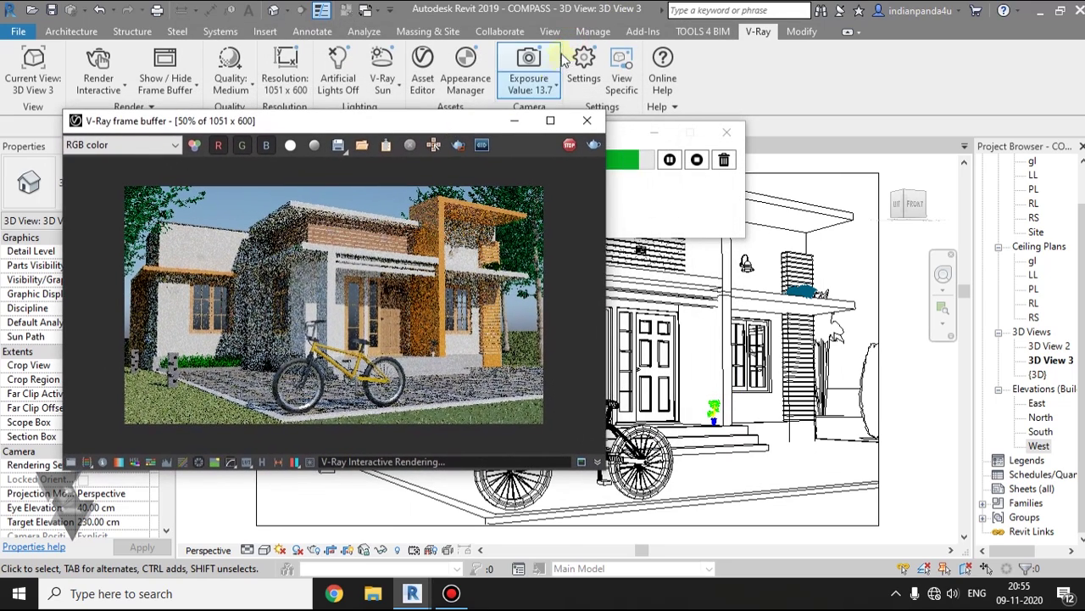
click(527, 56)
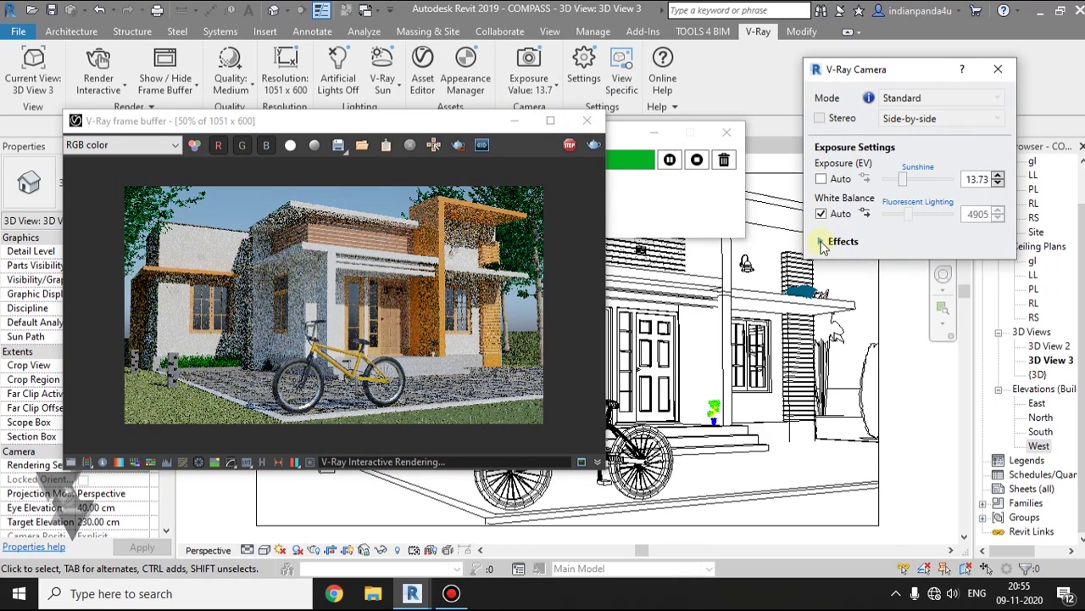
click(821, 242)
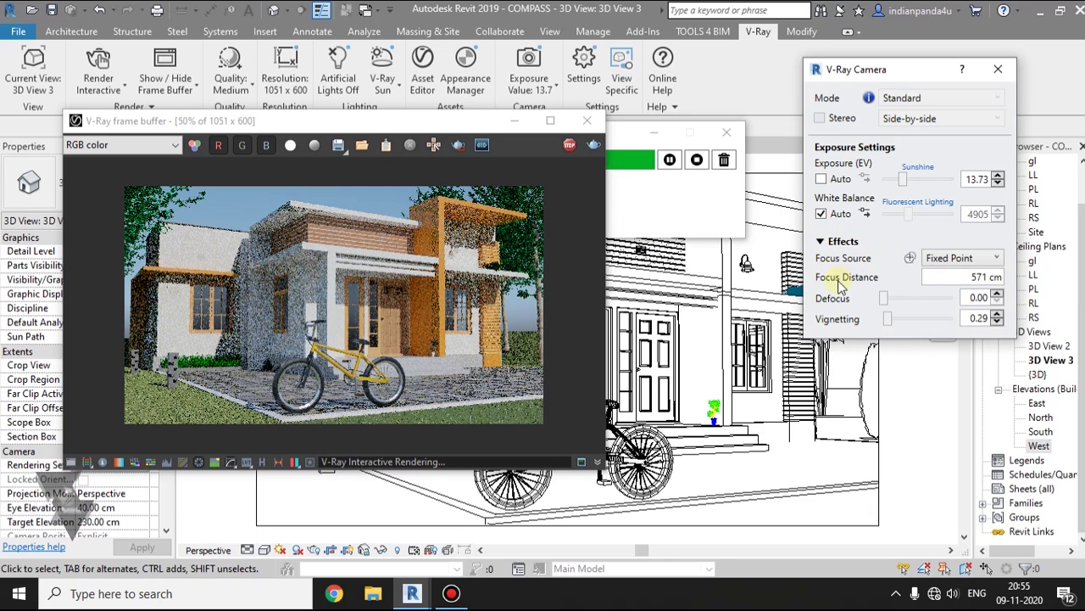
click(997, 258)
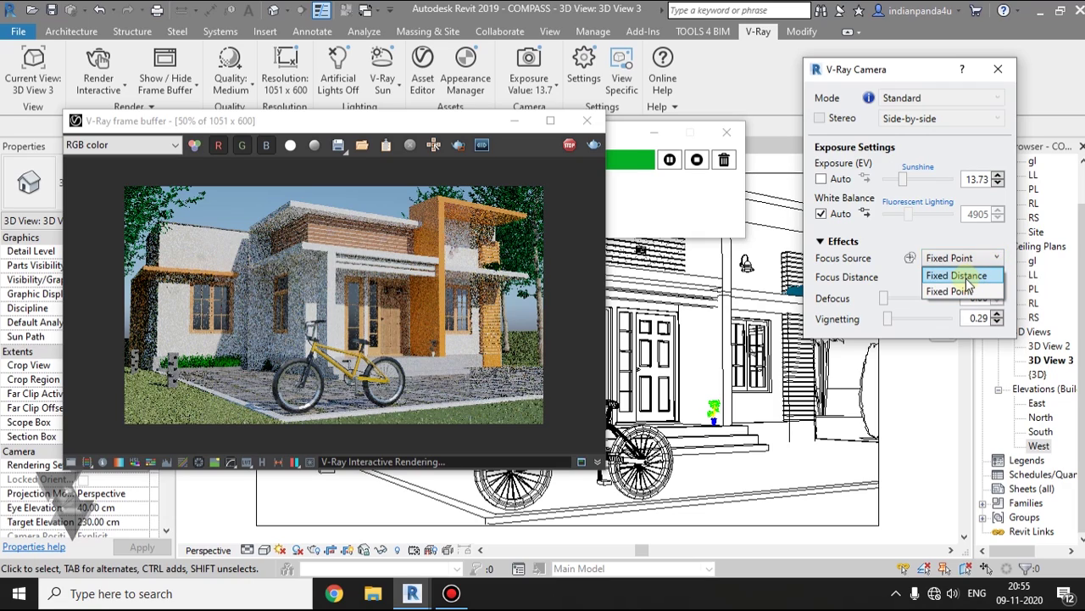
click(973, 259)
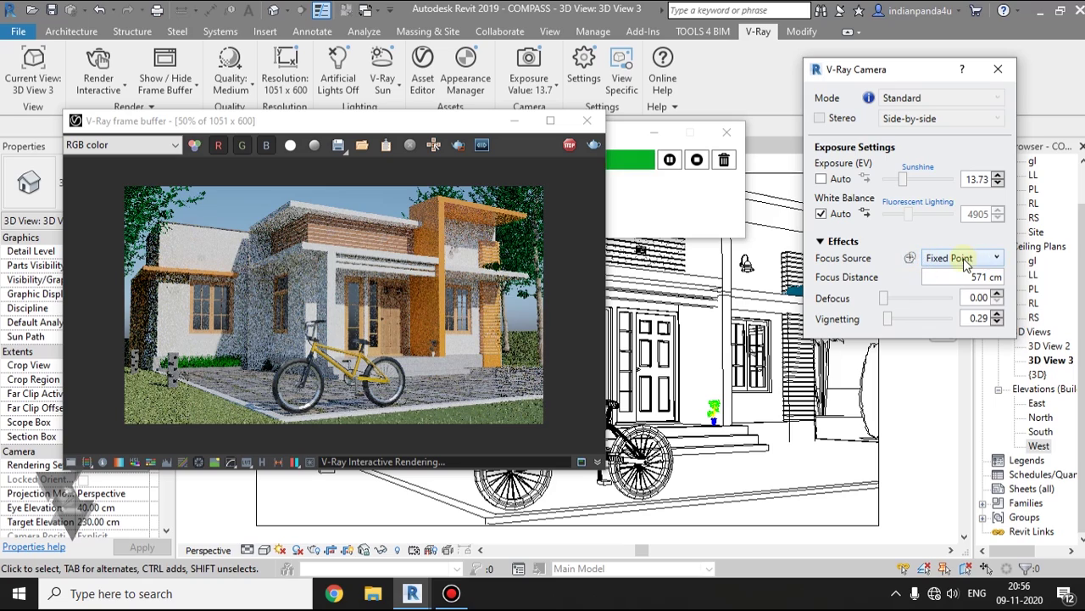
click(961, 258)
click(967, 283)
click(960, 258)
click(964, 293)
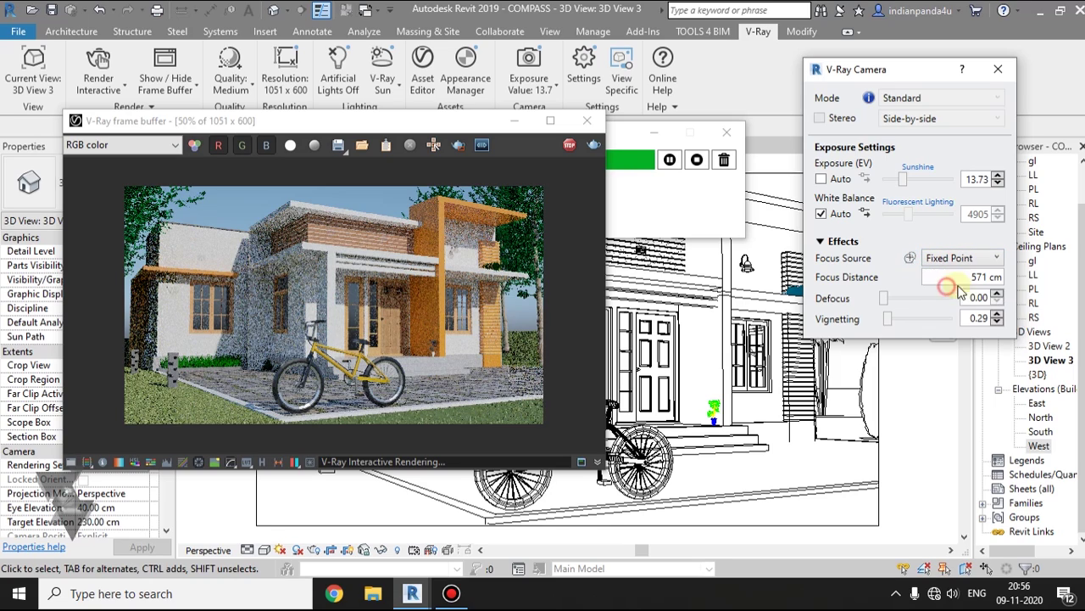
Step: Pick the camera's focus point on the bicycle frame in 3D View 3
click(912, 257)
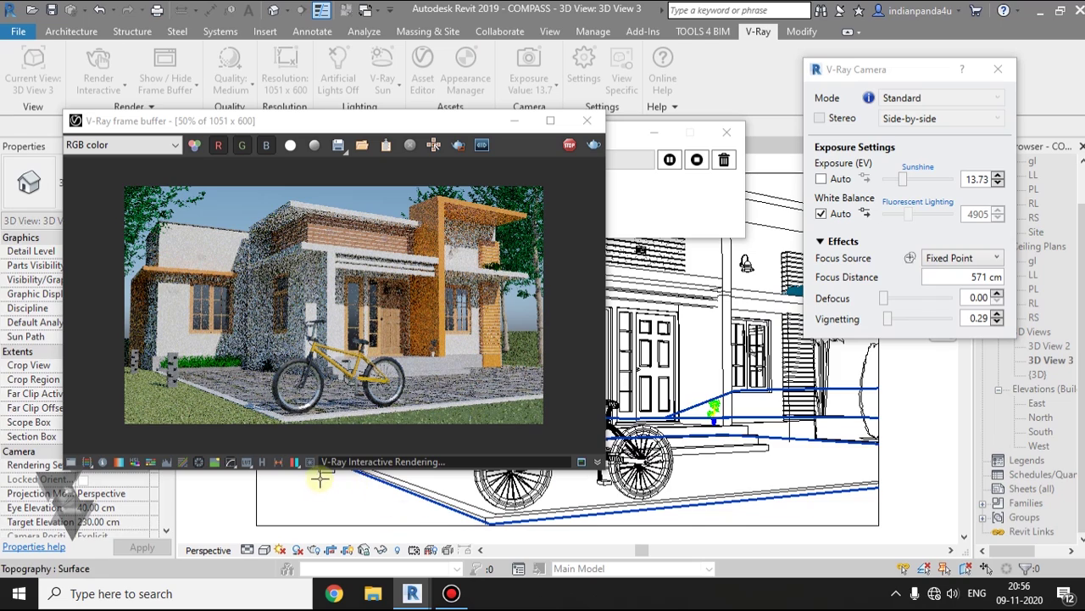
drag(476, 120, 190, 64)
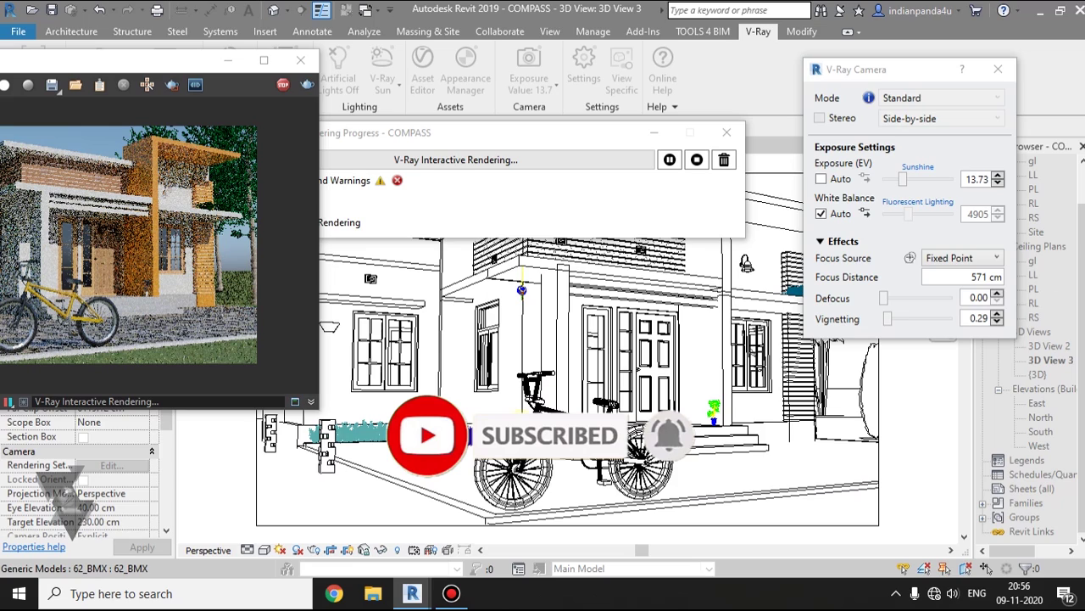
scroll(525, 420, up, 1)
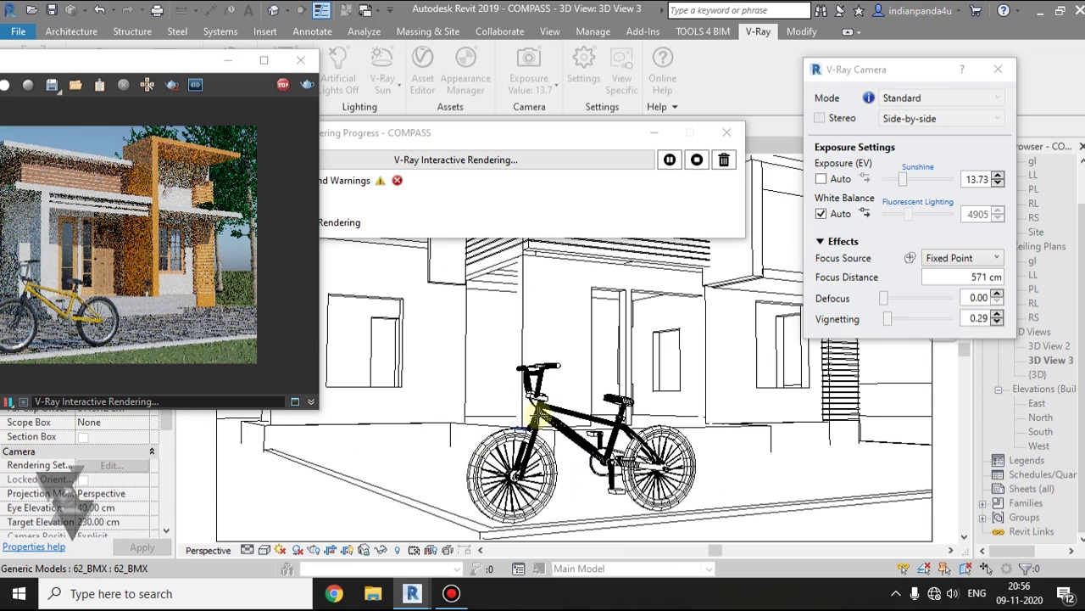
scroll(519, 427, up, 3)
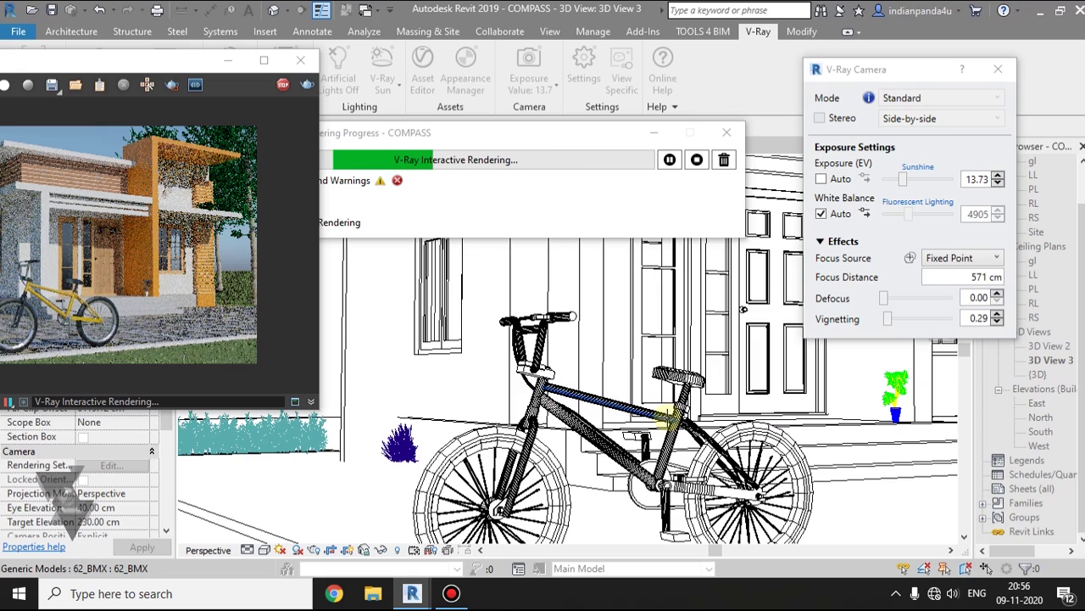
click(639, 411)
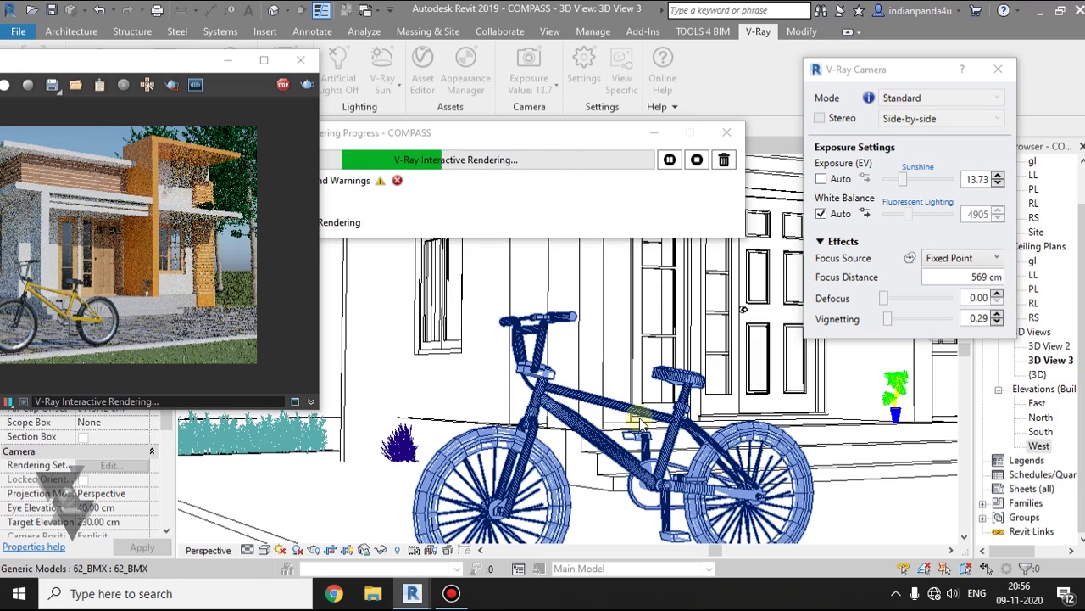
Step: Set the camera Defocus to 0.43 and check the background blur in the interactive render
drag(159, 69, 594, 91)
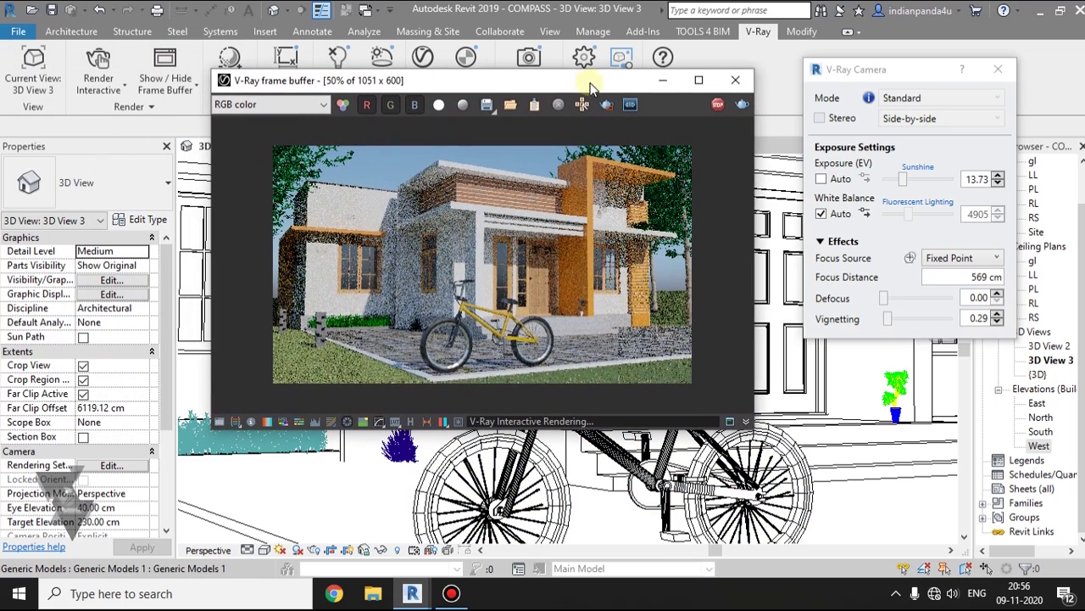
click(890, 301)
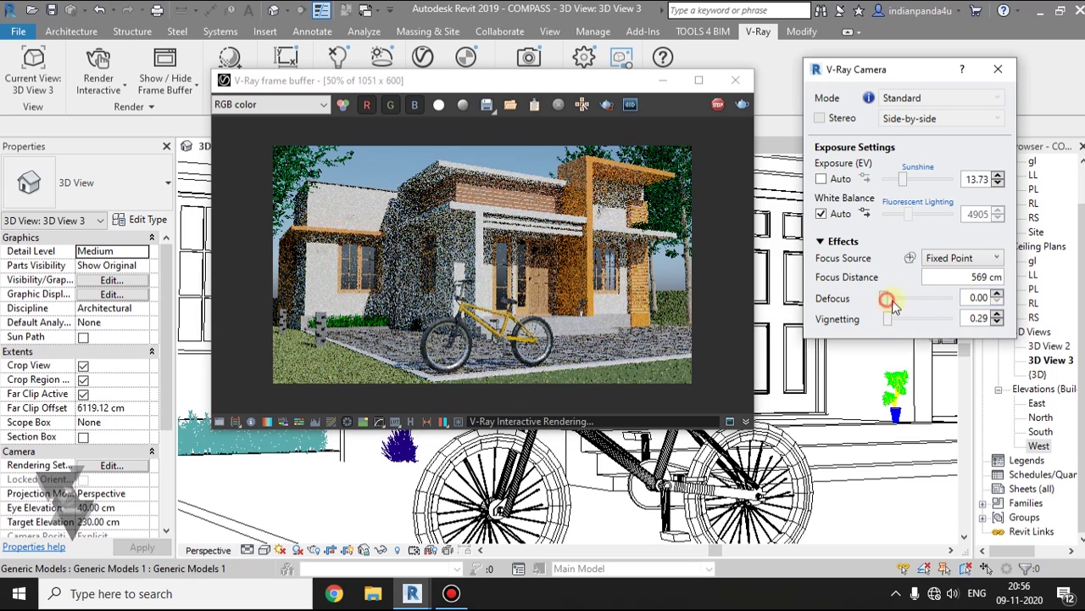
click(913, 302)
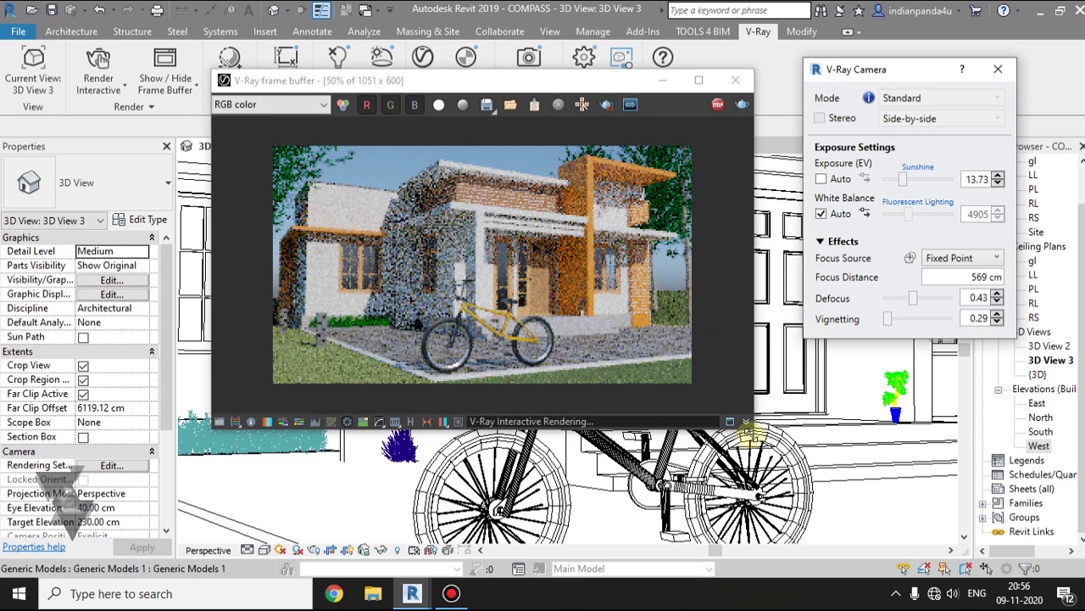
drag(751, 428, 835, 500)
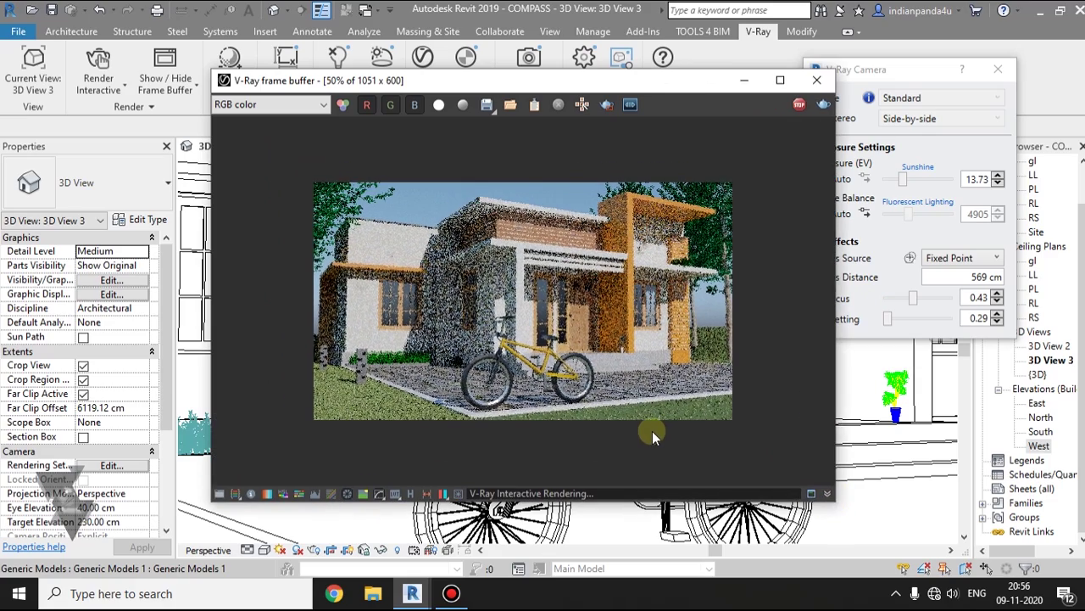
scroll(652, 430, up, 2)
drag(628, 80, 575, 40)
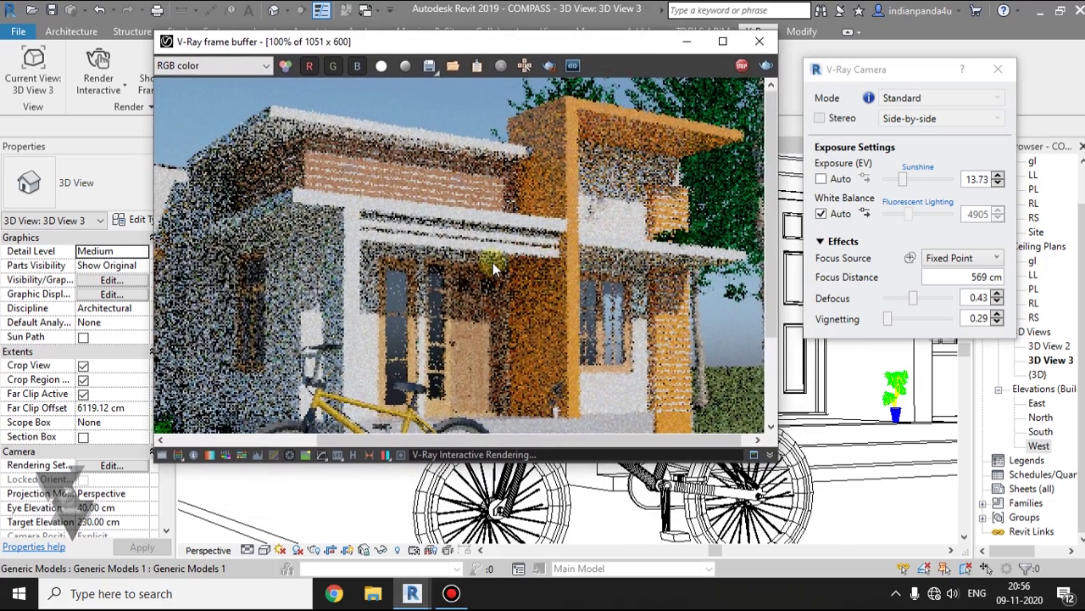
scroll(493, 262, down, 1)
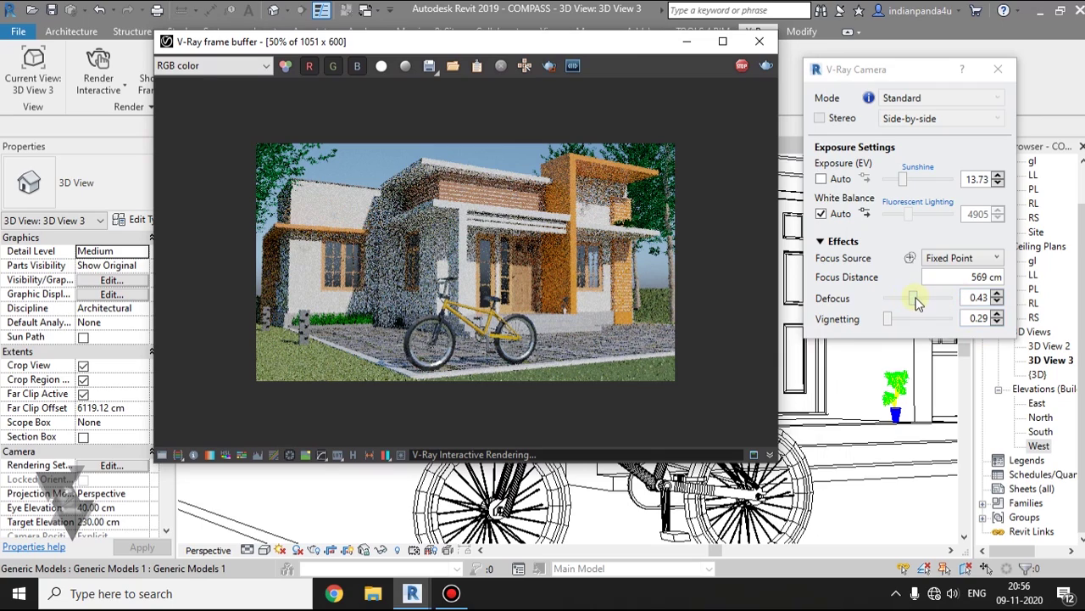
Step: Adjust the camera Defocus while comparing the blur in the render, settling on 0.55
drag(923, 307, 928, 311)
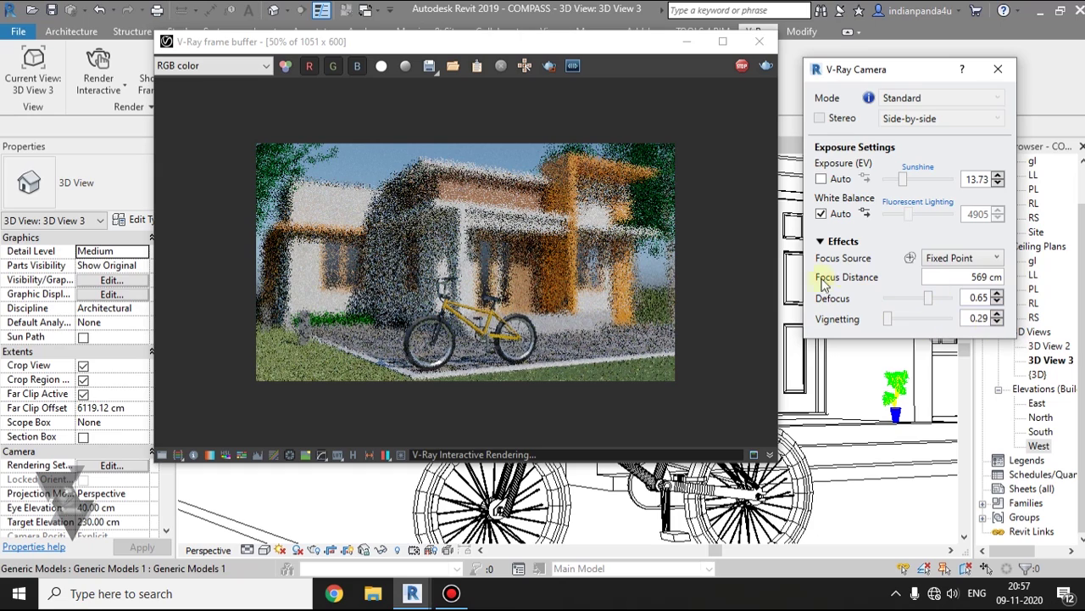
drag(929, 308, 926, 311)
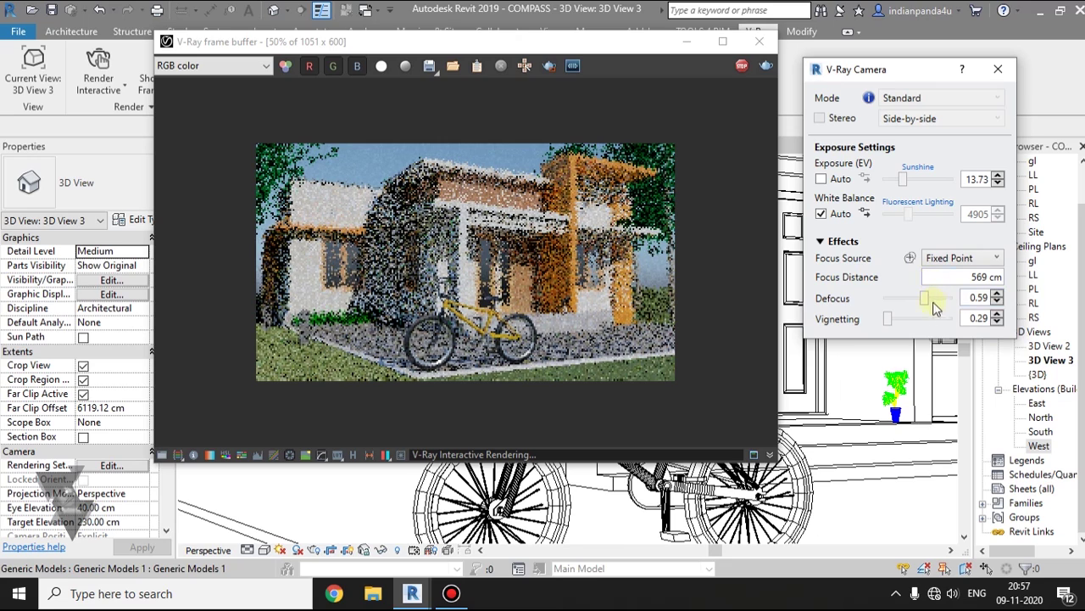
click(927, 304)
drag(929, 310, 931, 310)
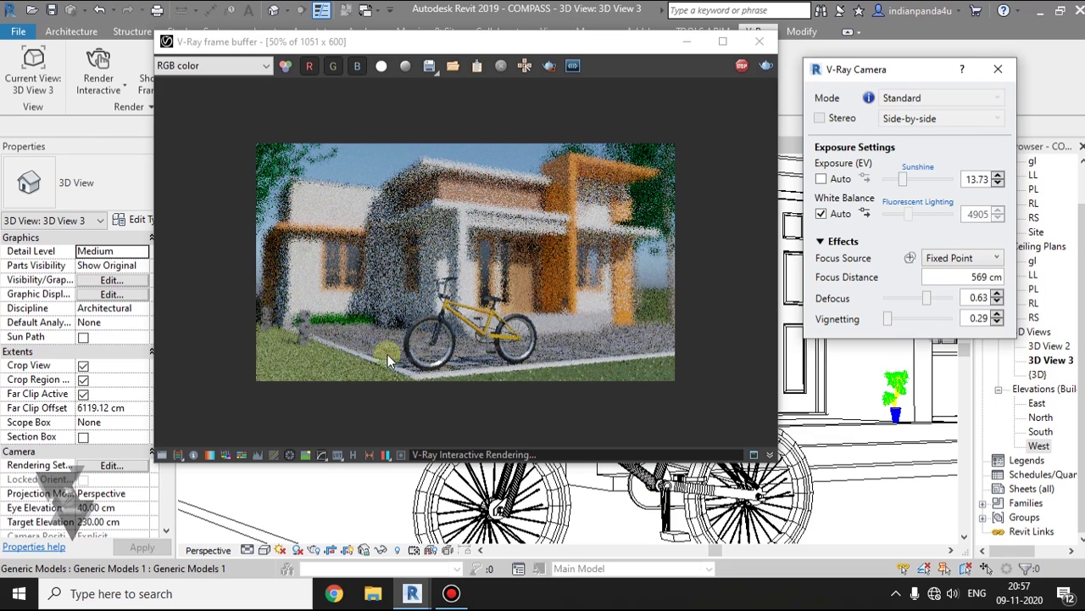
double_click(439, 346)
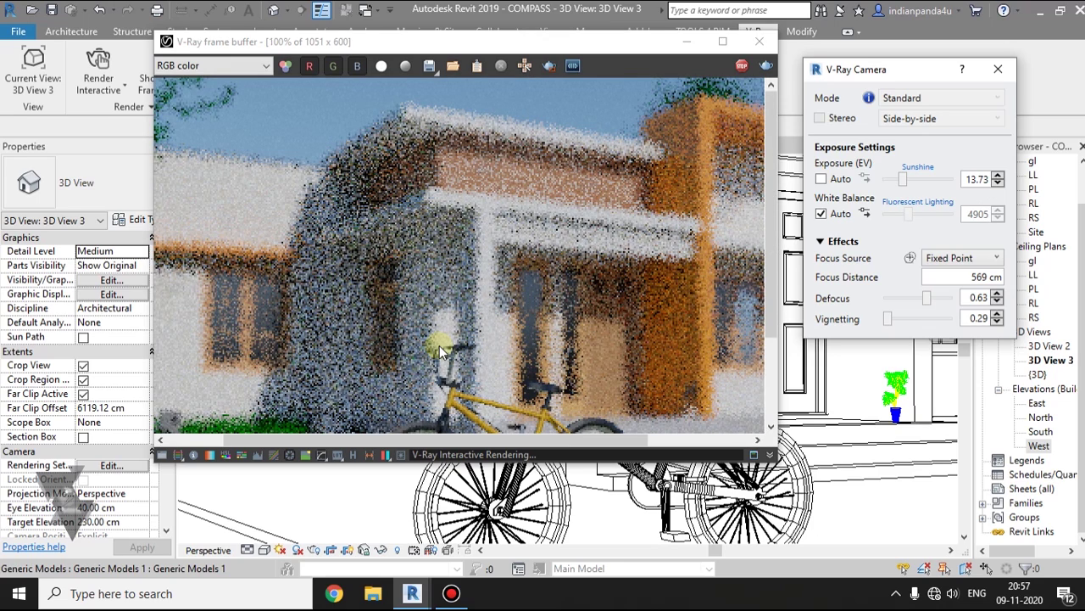
double_click(439, 345)
drag(930, 302, 921, 302)
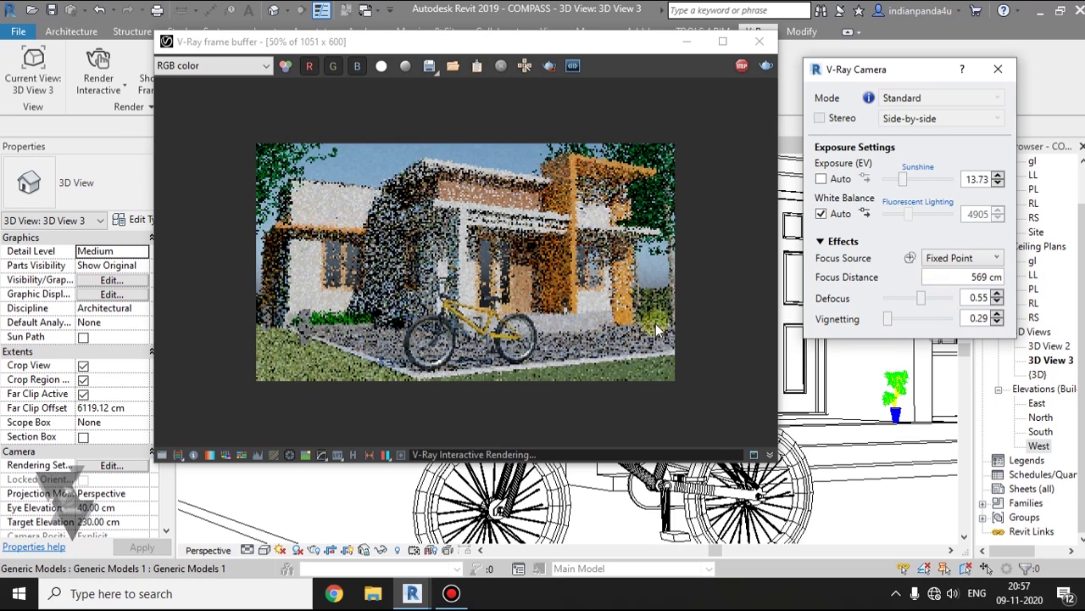
Step: Examine the depth-of-field effect in an enlarged frame buffer, comparing the focused bicycle with the blurred house
double_click(468, 376)
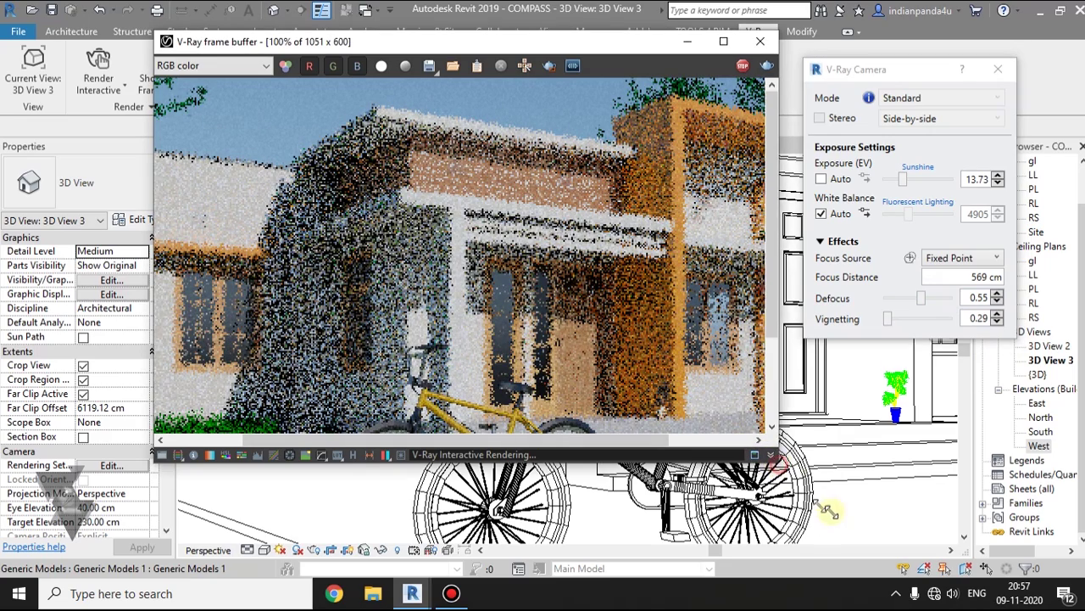
drag(826, 510, 916, 542)
scroll(478, 387, down, 1)
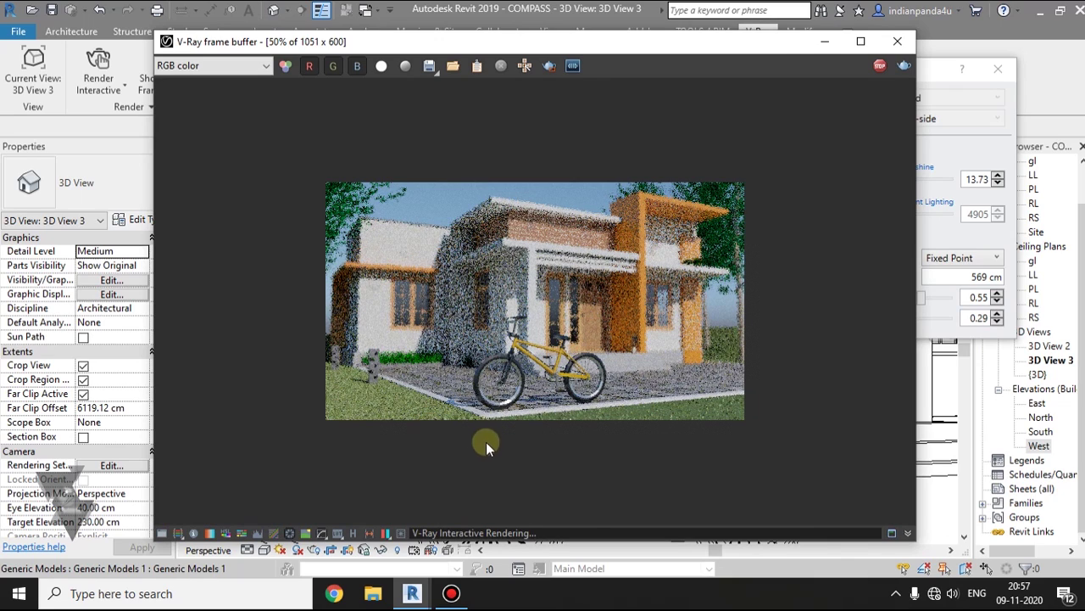
double_click(537, 442)
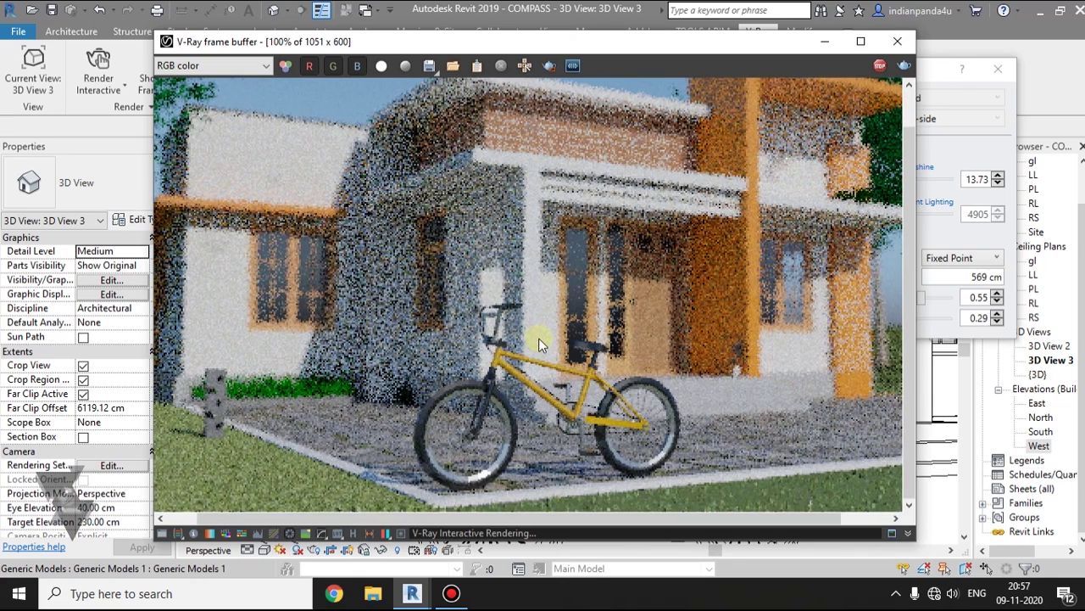
scroll(539, 337, down, 1)
drag(653, 45, 552, 36)
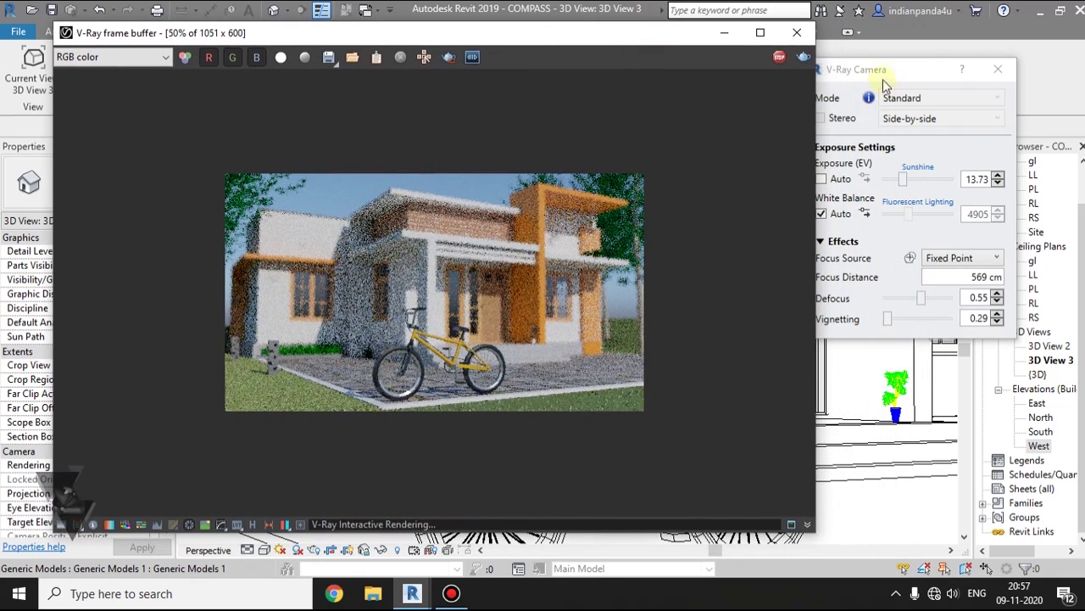
drag(883, 69, 904, 82)
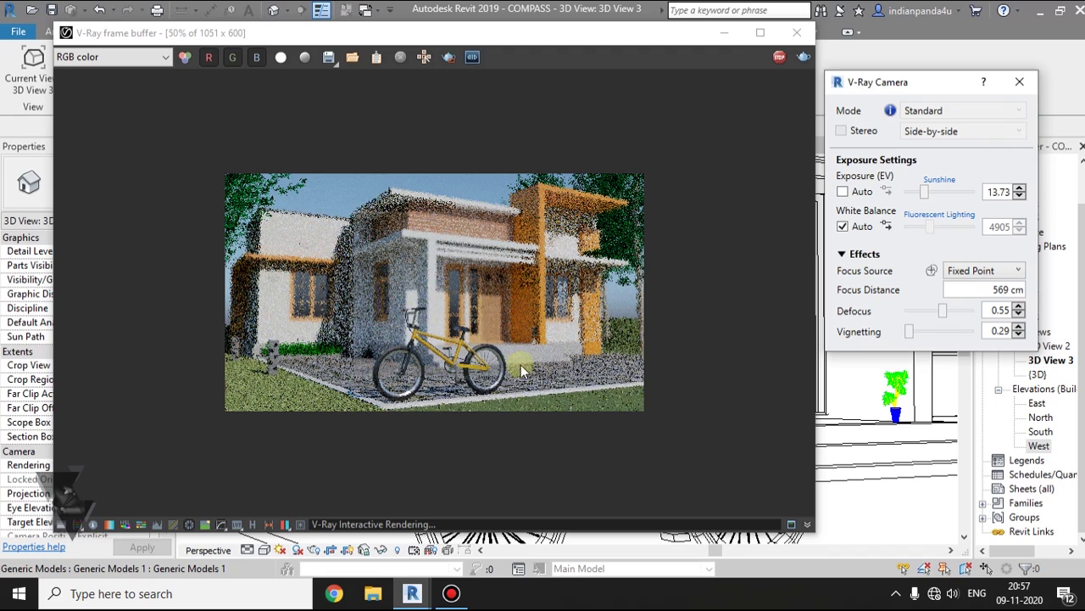
scroll(393, 369, up, 1)
middle_drag(420, 392, 410, 351)
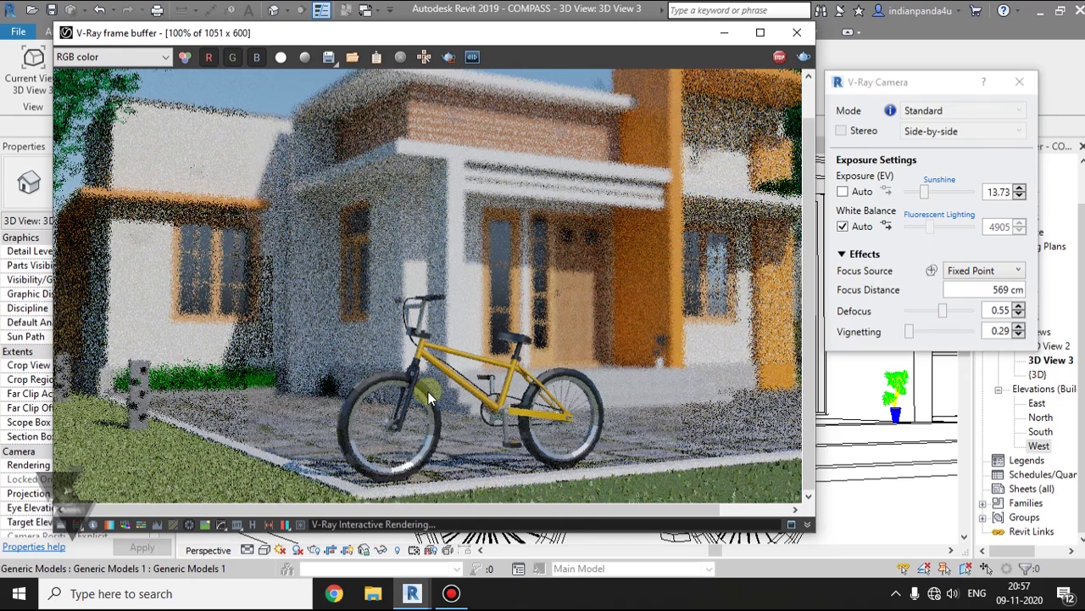
scroll(428, 390, down, 2)
scroll(428, 395, up, 1)
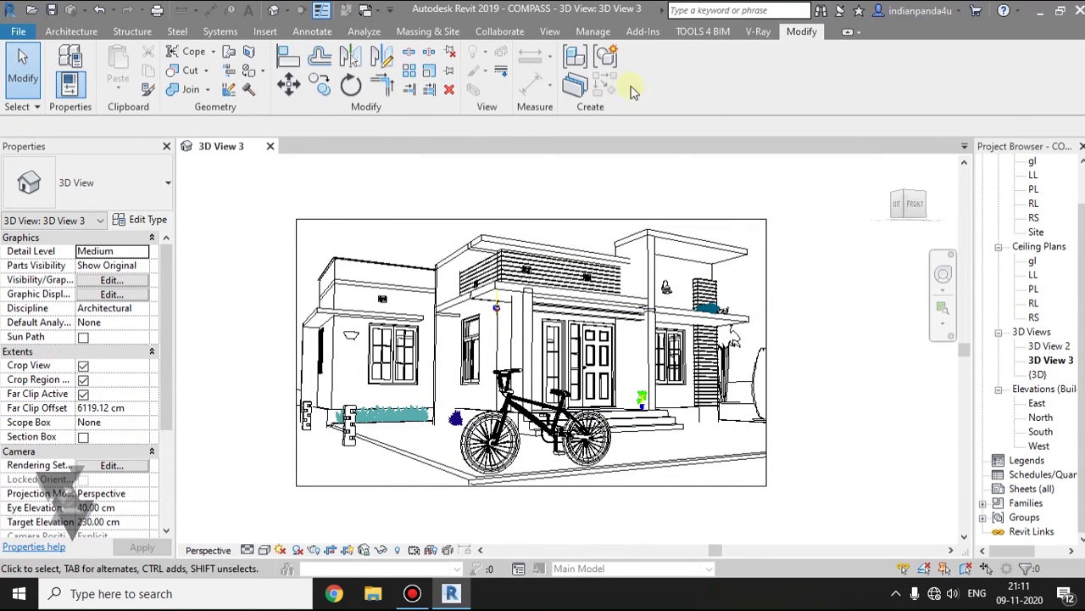
middle_drag(501, 248, 512, 185)
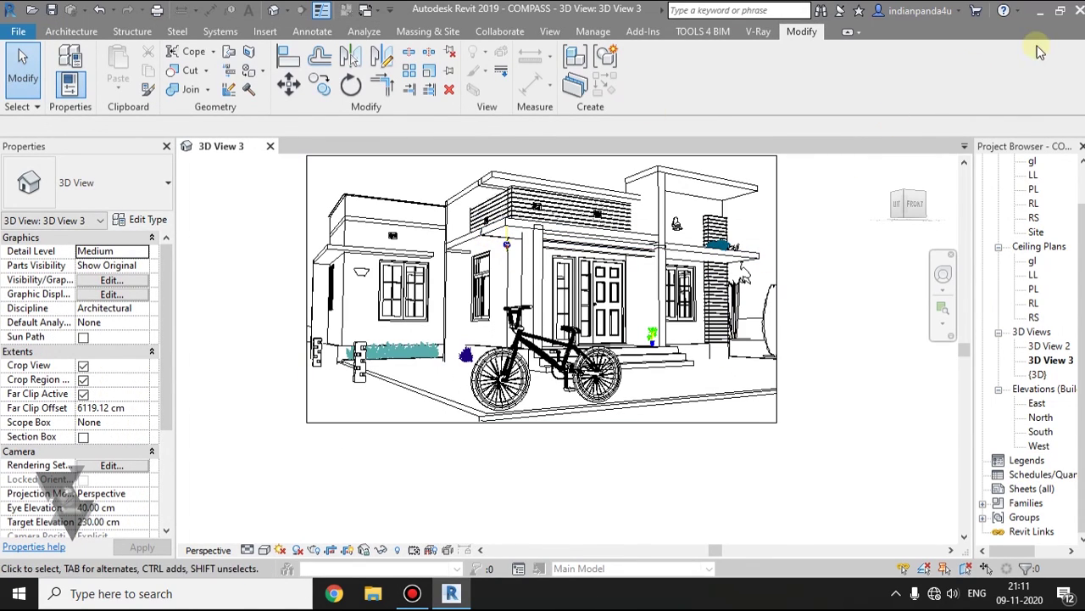